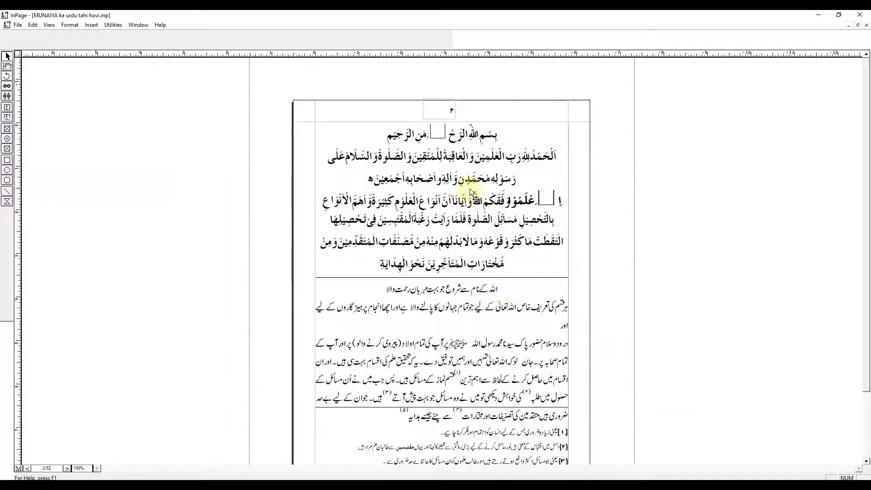
Examine how the numbered note references in the Urdu text and their notes are laid out in the InPage document
scroll(579, 335, down, 2)
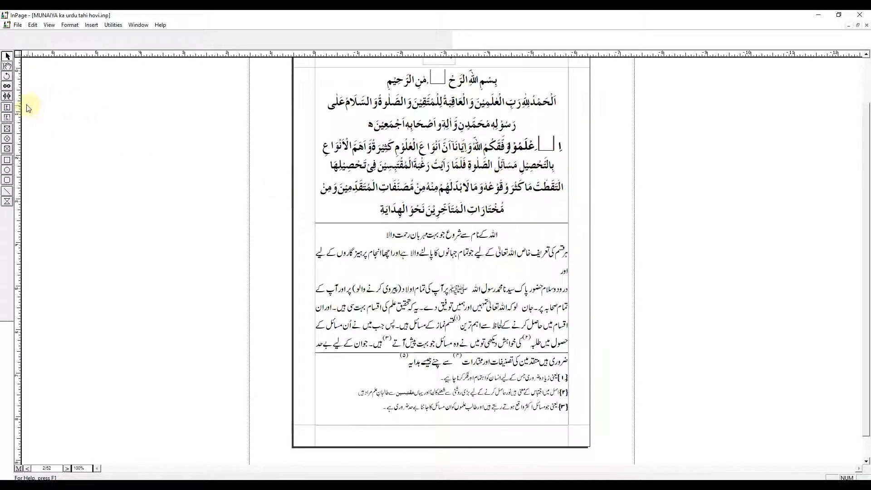
click(7, 65)
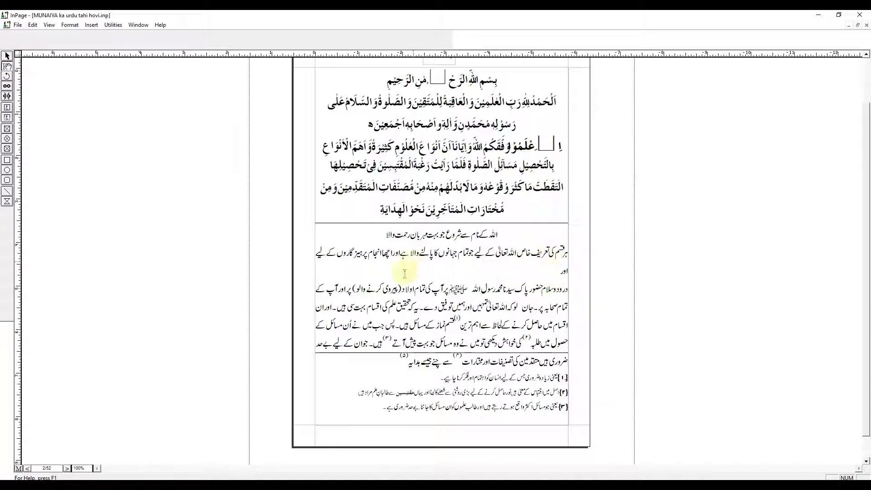
click(456, 316)
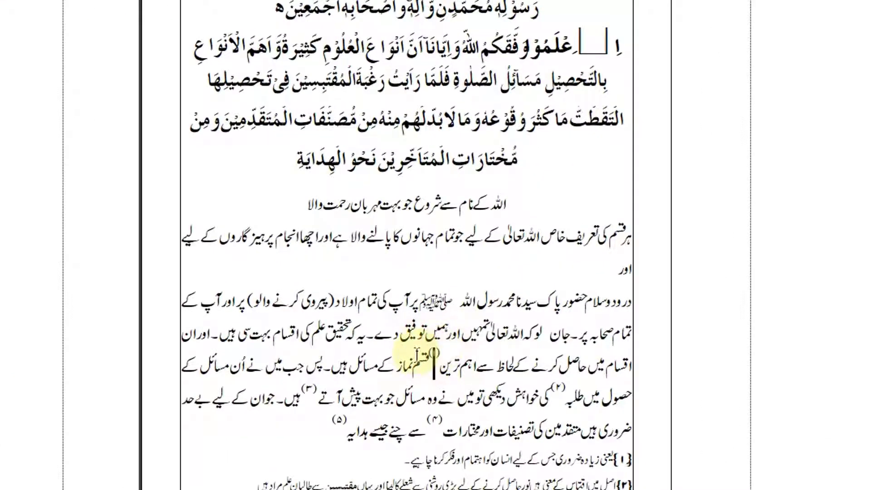
drag(613, 456, 643, 457)
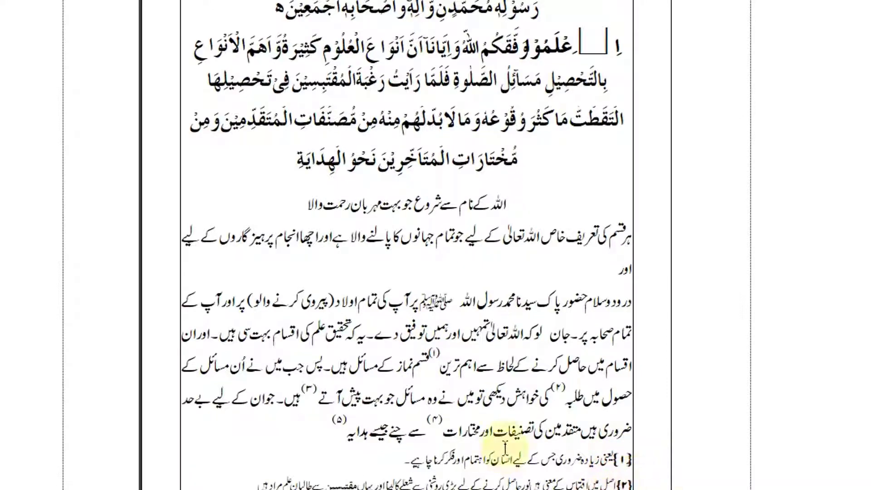
click(456, 430)
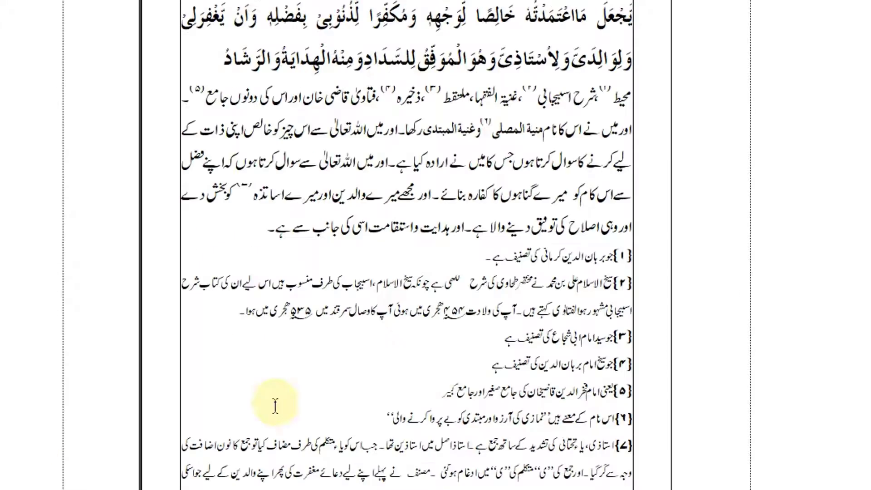
drag(597, 247, 487, 322)
drag(499, 427, 580, 442)
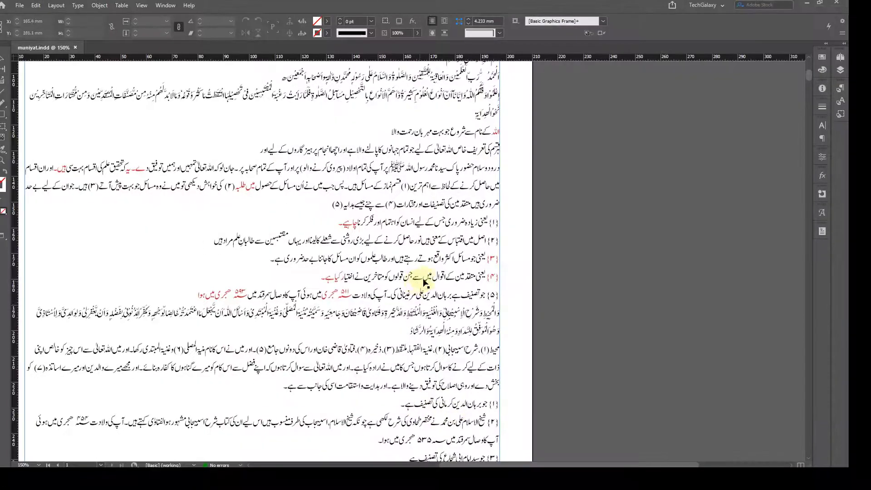
Switch to InDesign and look over the first page of muniyat.indd, including its bracketed note numbers and note paragraphs
scroll(424, 280, up, 3)
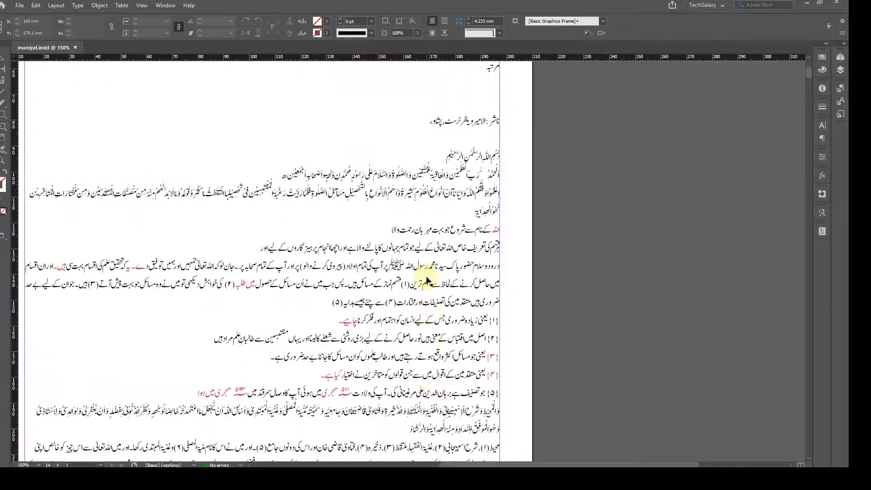
scroll(399, 234, down, 4)
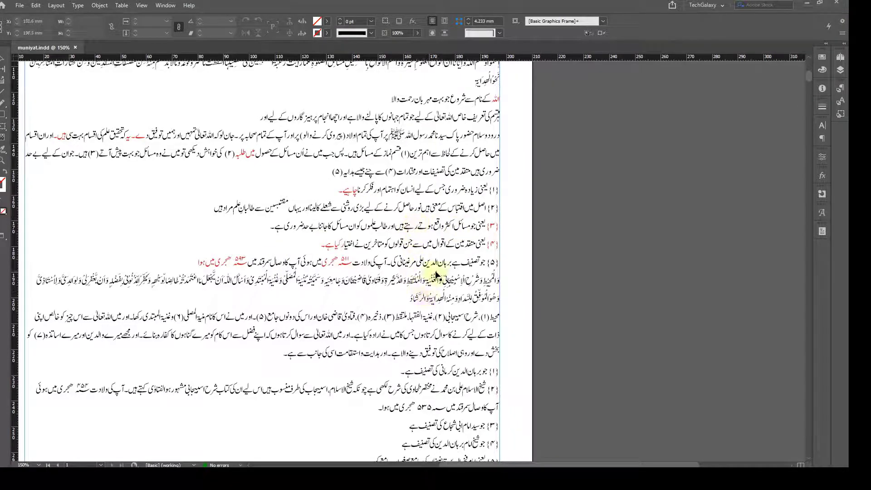
key(ctrl+minus)
key(ctrl+minus)
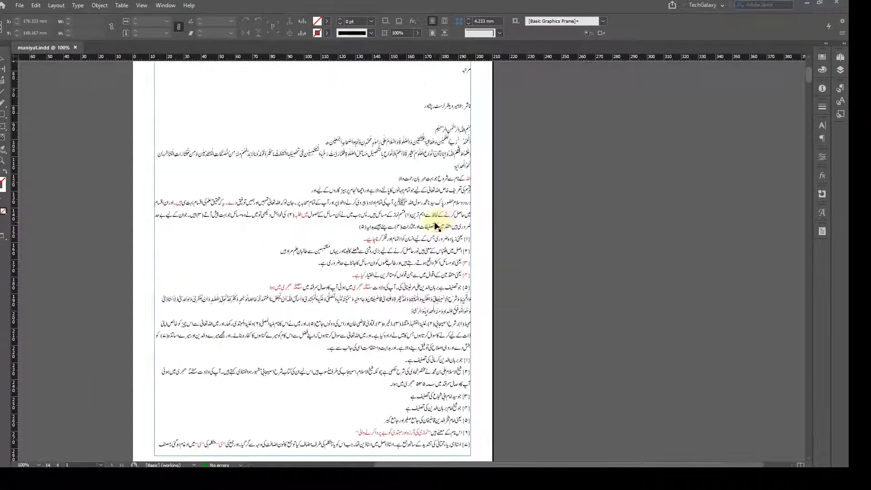
drag(410, 188, 364, 291)
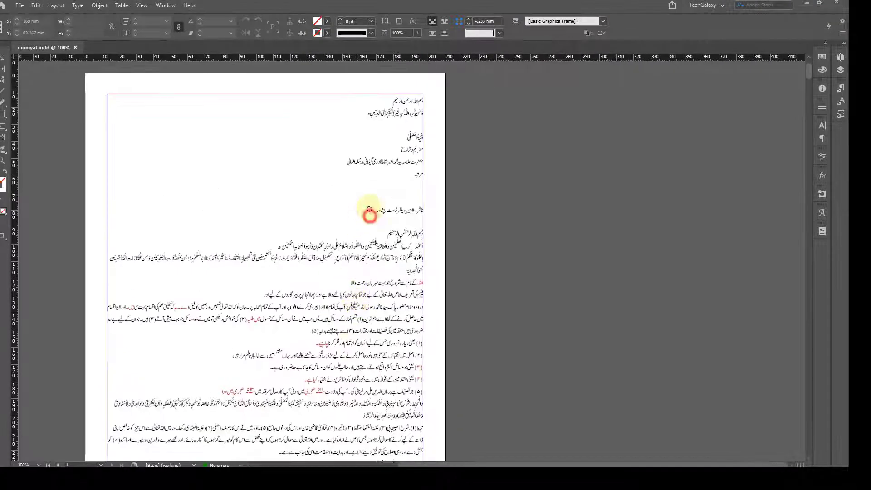
drag(369, 216, 330, 197)
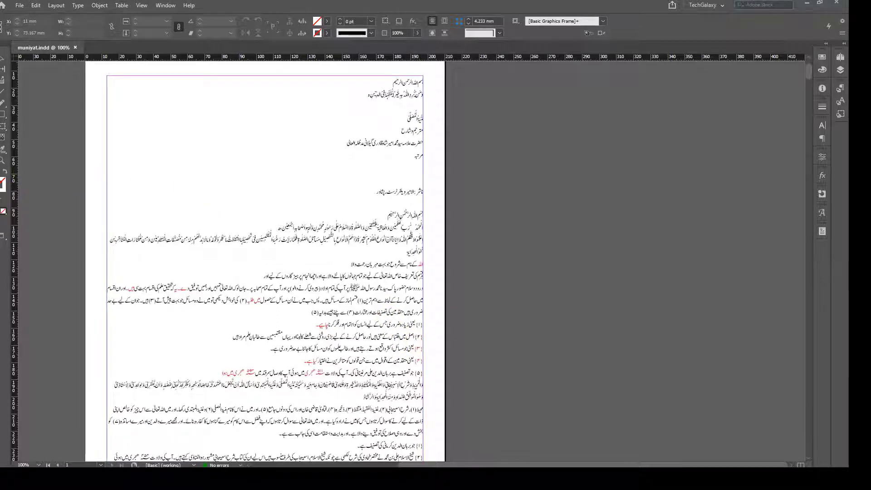
Select and copy the text from the start of muniyat.indd through the end of note 7 at the beginning of page 2
double_click(183, 122)
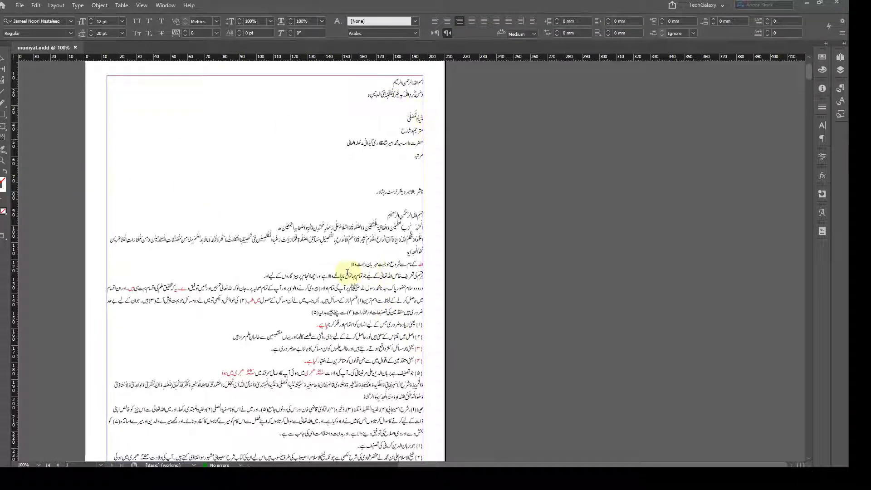
drag(295, 310, 479, 86)
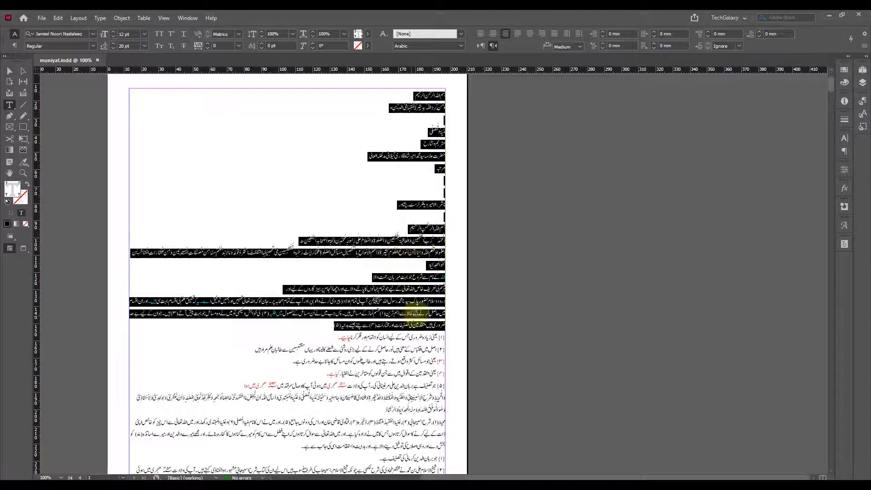
scroll(443, 308, down, 3)
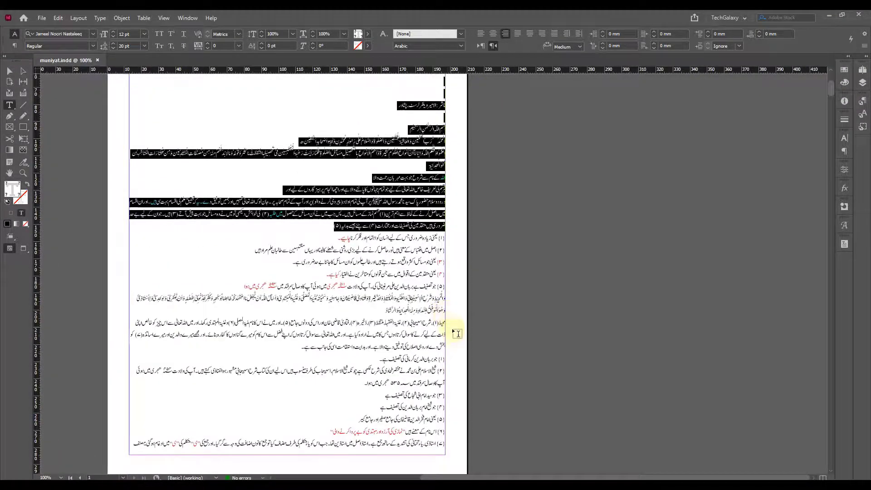
scroll(479, 334, down, 12)
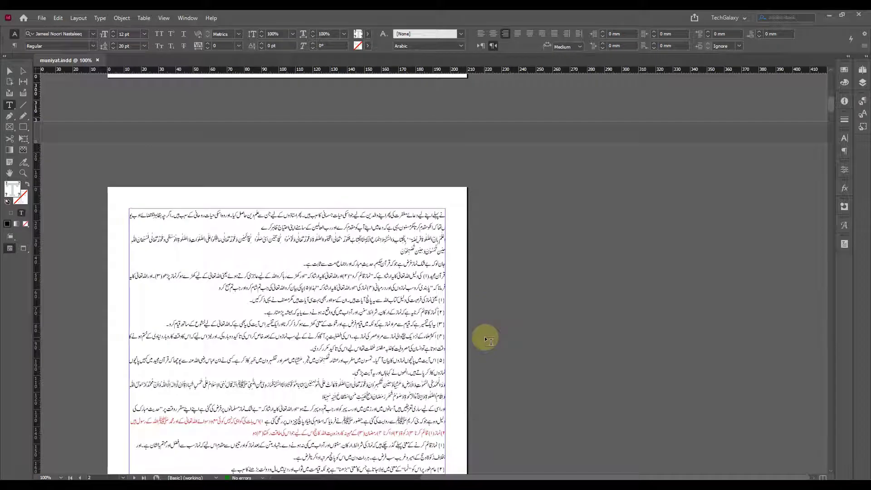
scroll(484, 336, up, 6)
scroll(485, 336, down, 2)
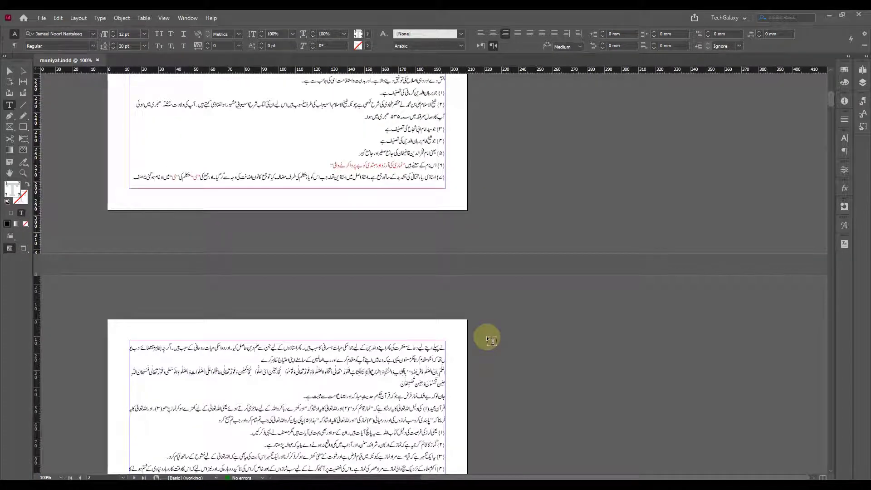
shift+click(247, 356)
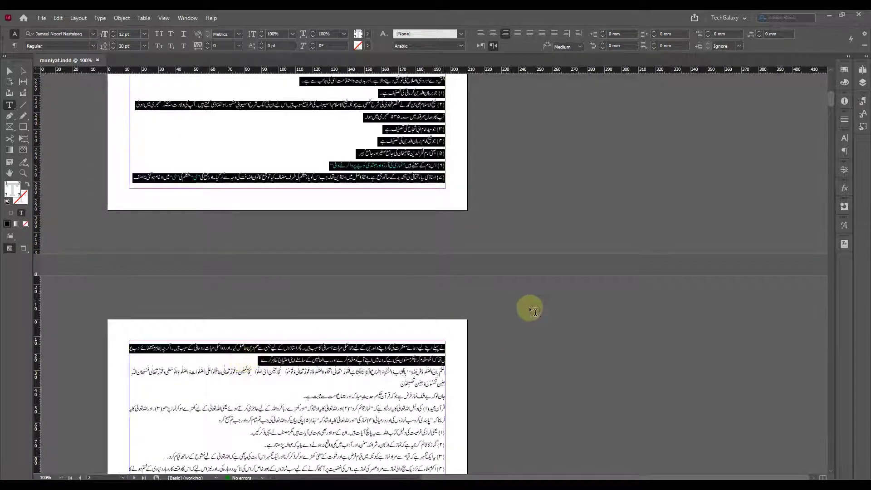
Open the recent document INDESIGN_MATTER.indd
click(42, 17)
click(68, 59)
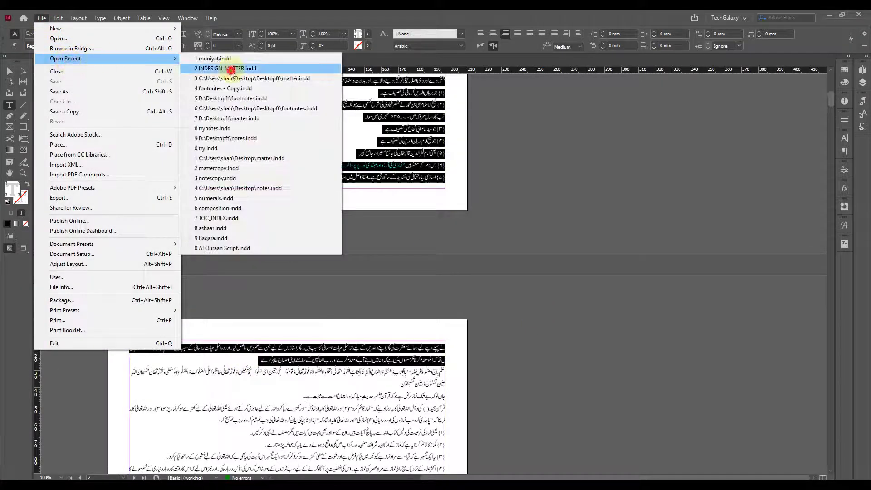
click(228, 69)
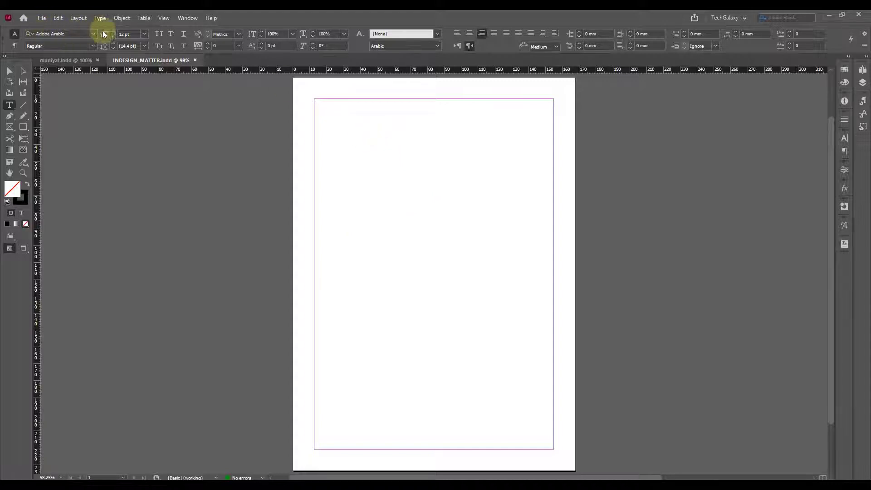
Check the blank document's margins and its page size in the document setup, leaving both without changes
click(78, 18)
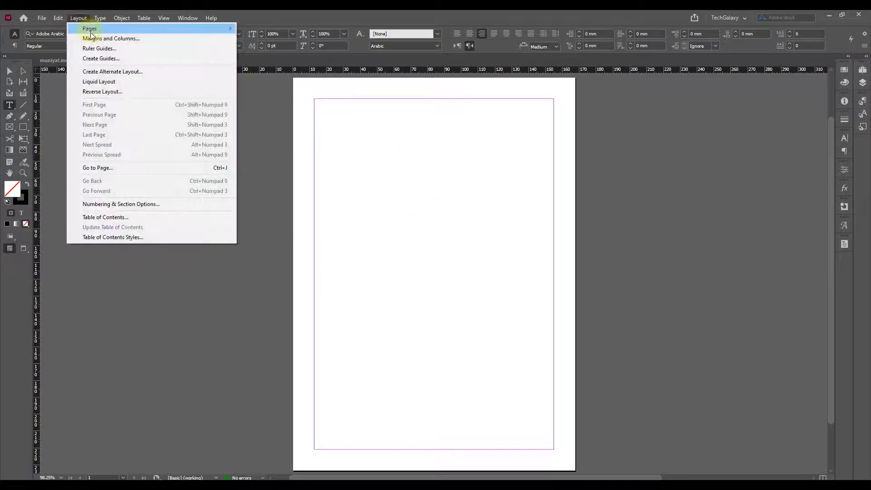
click(92, 39)
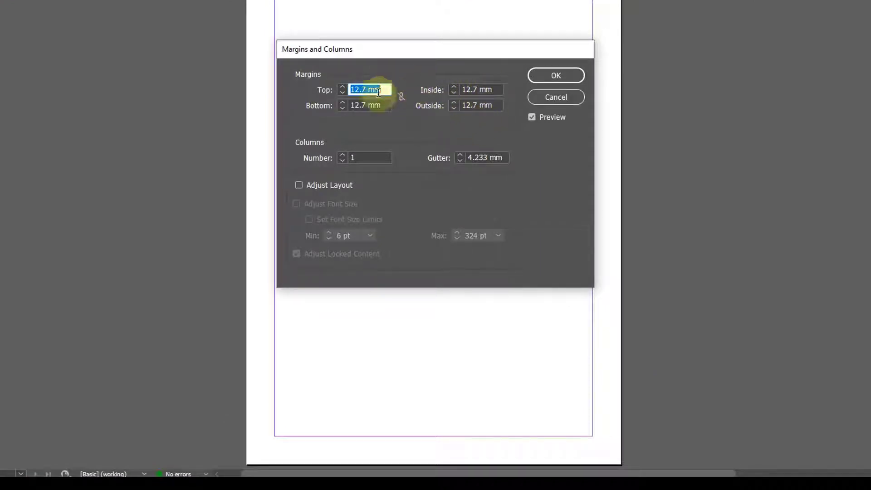
click(551, 102)
click(20, 9)
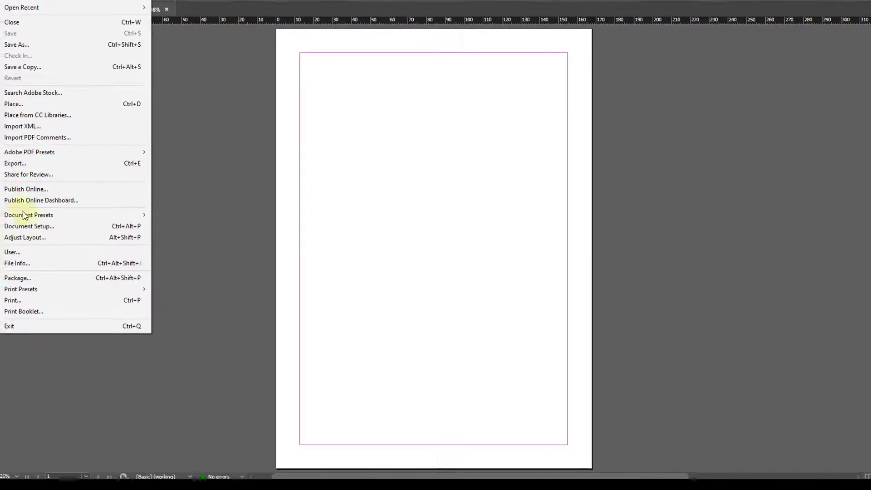
click(29, 226)
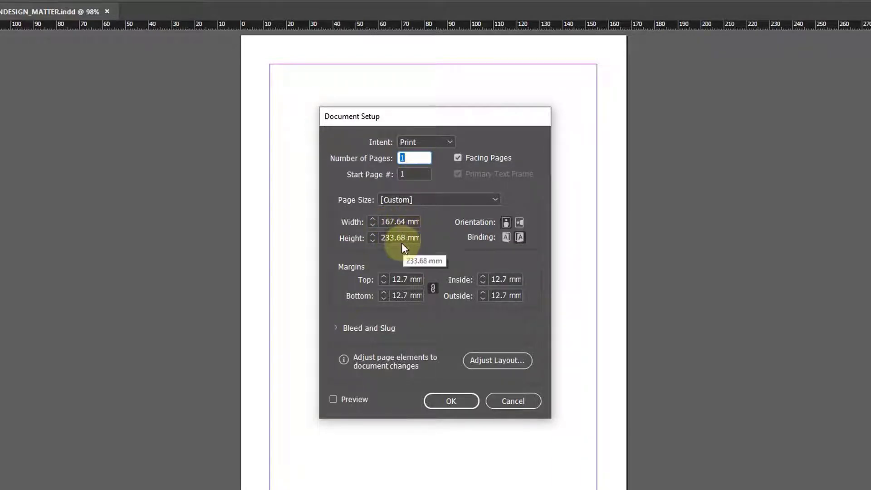
click(512, 401)
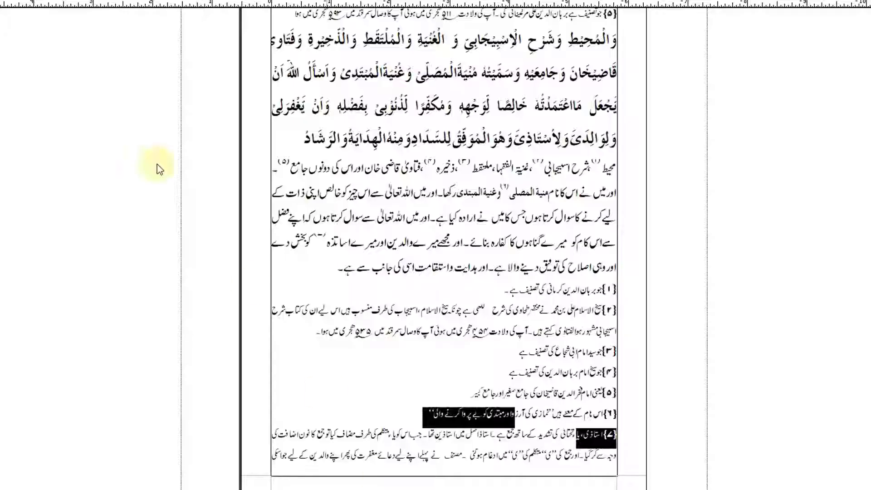
Switch to InPage and check the page width, height and margins in its document page setup, without changing them
click(12, 42)
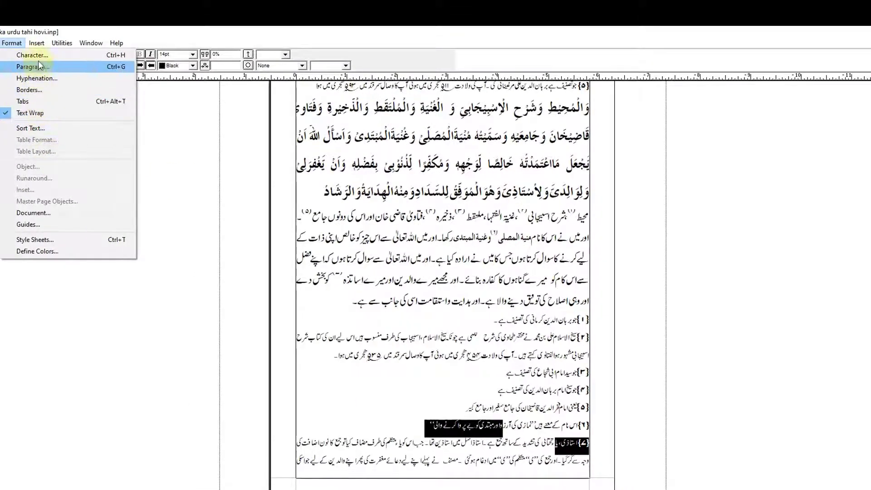
click(37, 212)
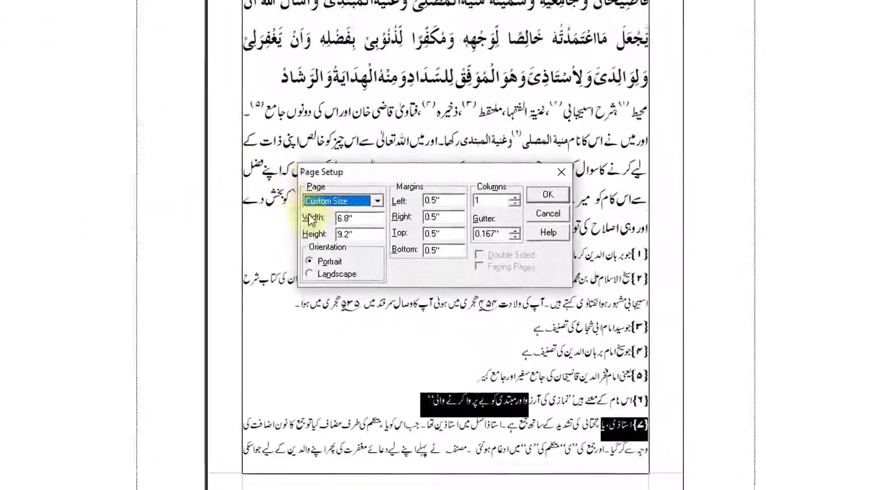
click(381, 296)
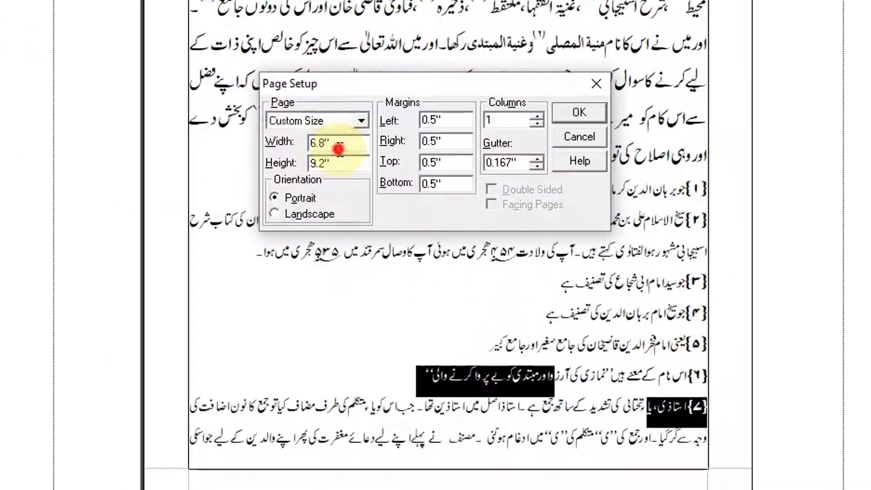
double_click(340, 148)
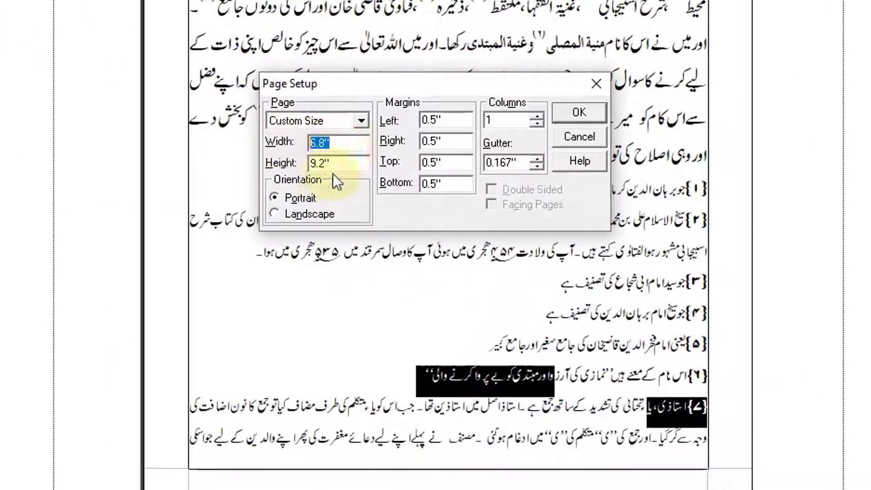
click(582, 143)
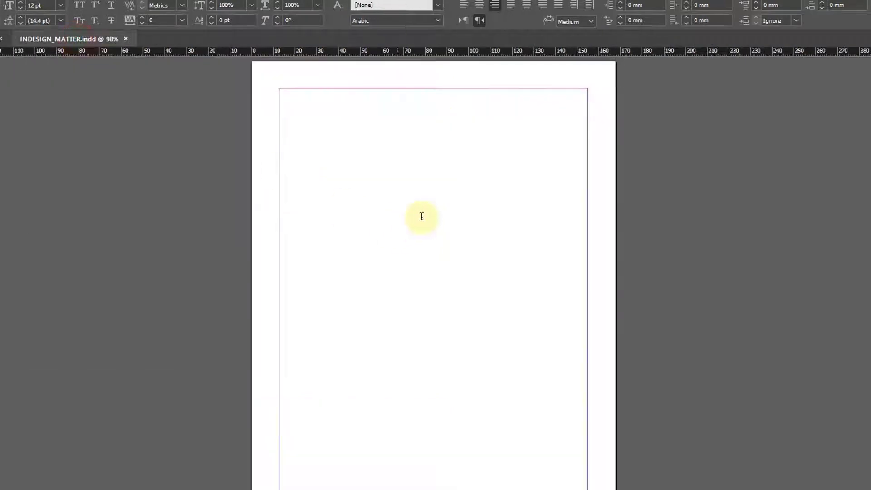
Return to INDESIGN_MATTER.indd in InDesign and paste the copied text into the text frame on the first page
click(546, 164)
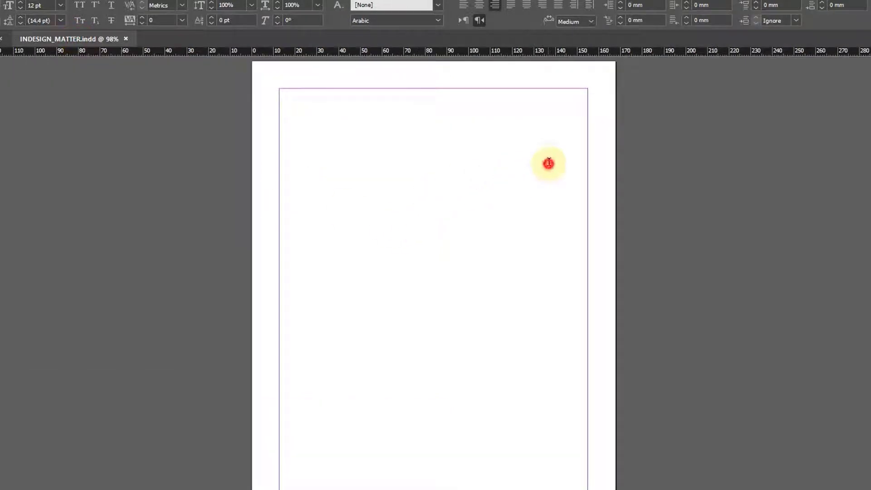
key(ctrl+v)
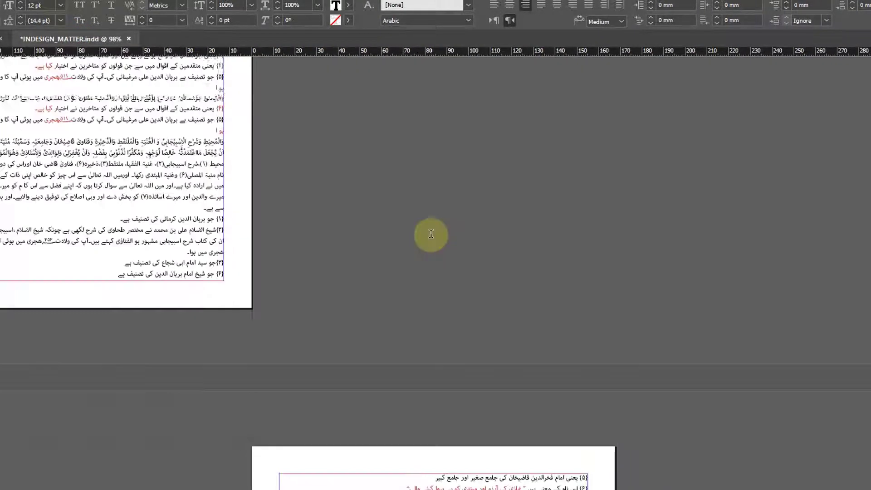
scroll(429, 241, down, 5)
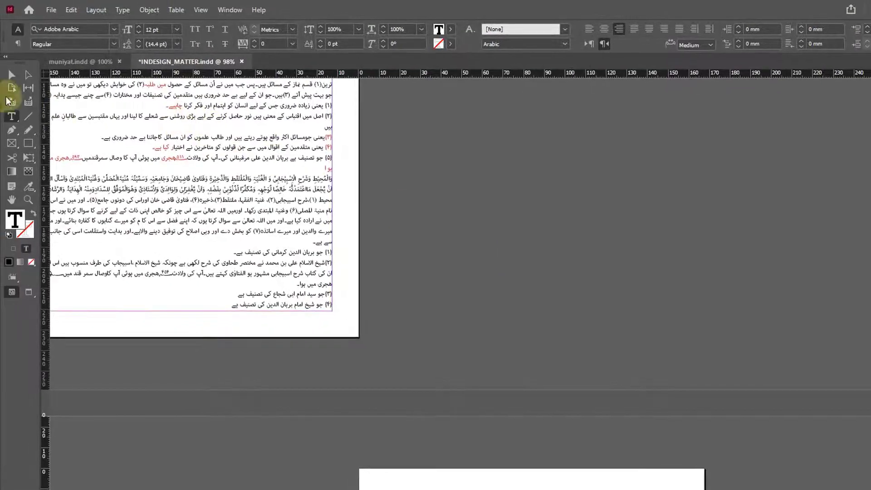
Examine the note reference numbers in the pasted text and the matching bracketed notes below them
click(15, 80)
drag(377, 254, 597, 364)
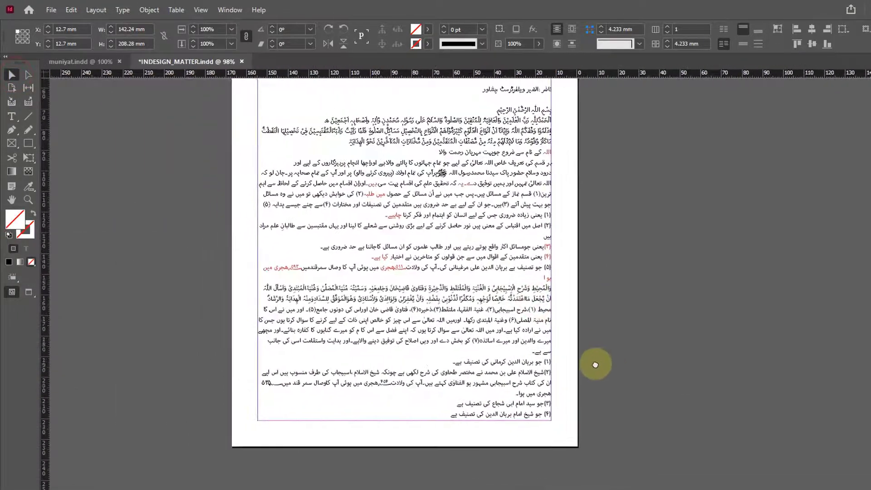
drag(239, 129, 592, 365)
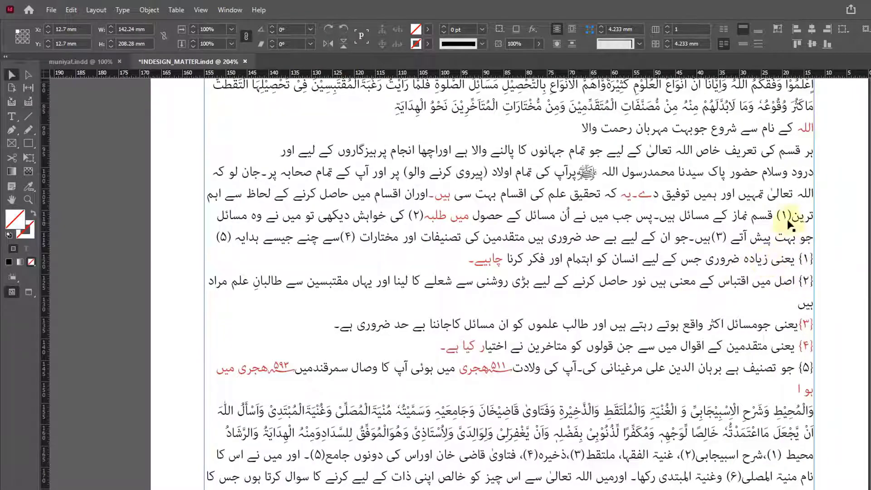
drag(768, 193, 731, 292)
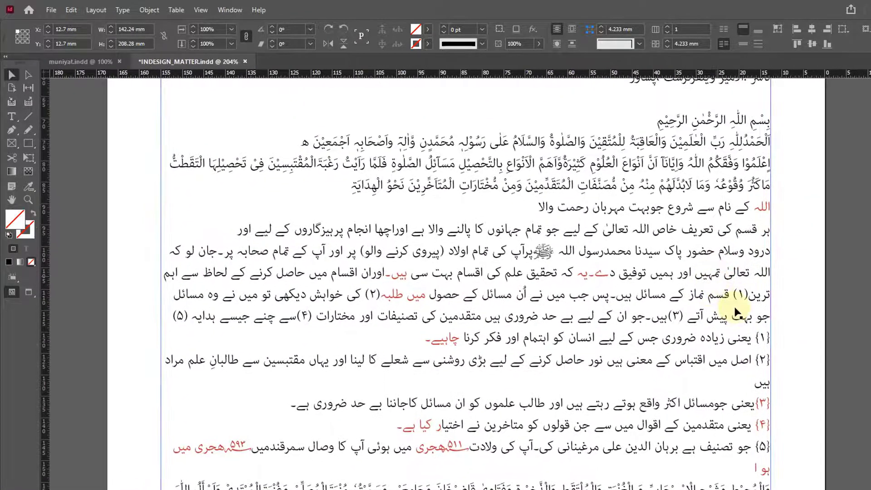
Delete the first manual reference (۱) from the Urdu paragraph and insert a footnote in its place
click(11, 116)
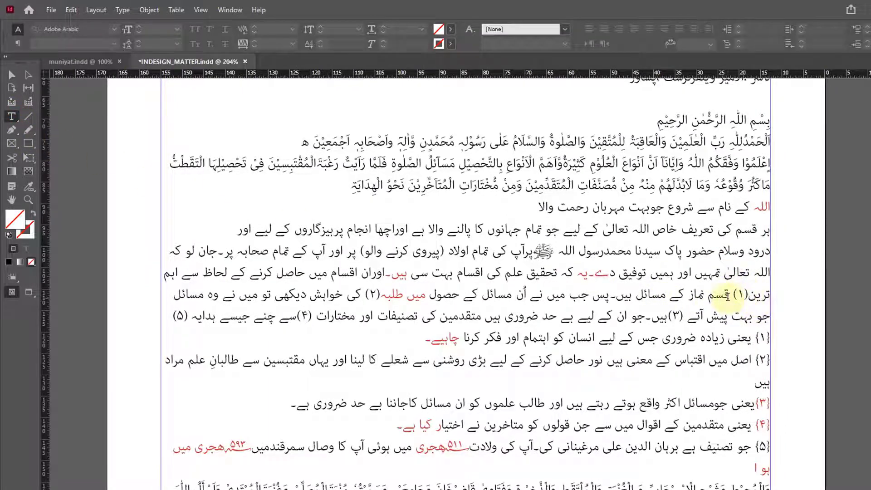
drag(732, 295, 747, 295)
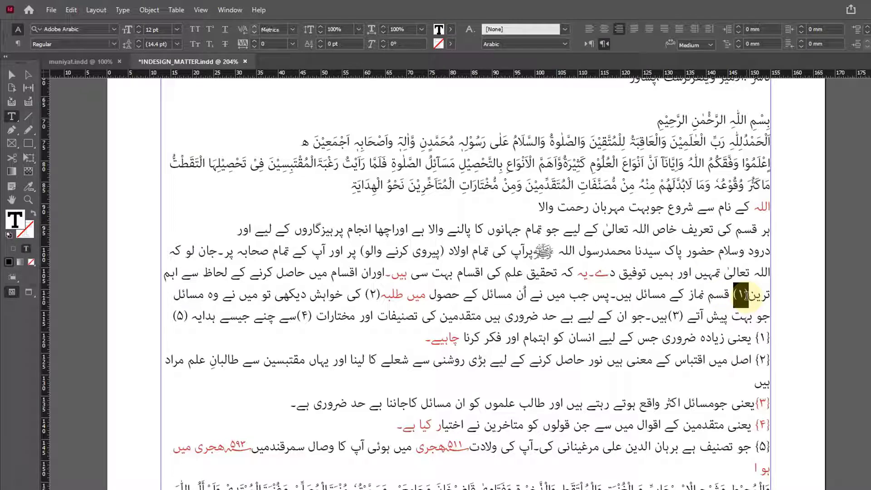
key(BackSpace)
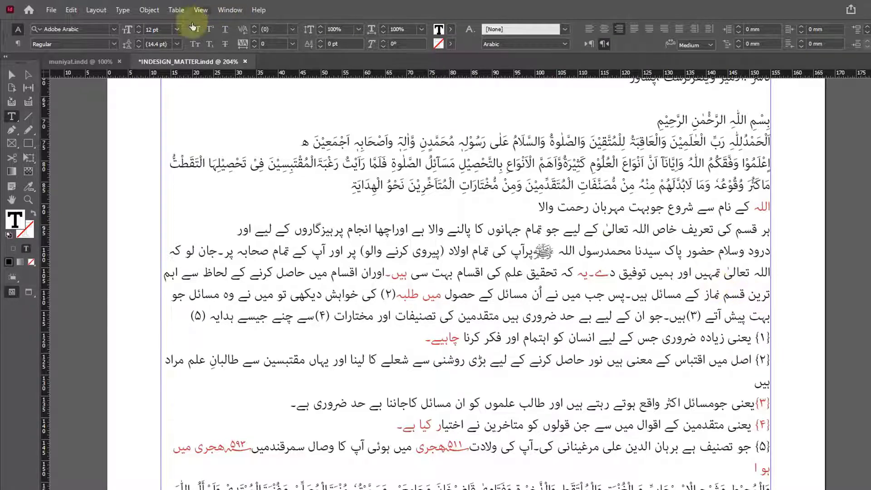
click(124, 11)
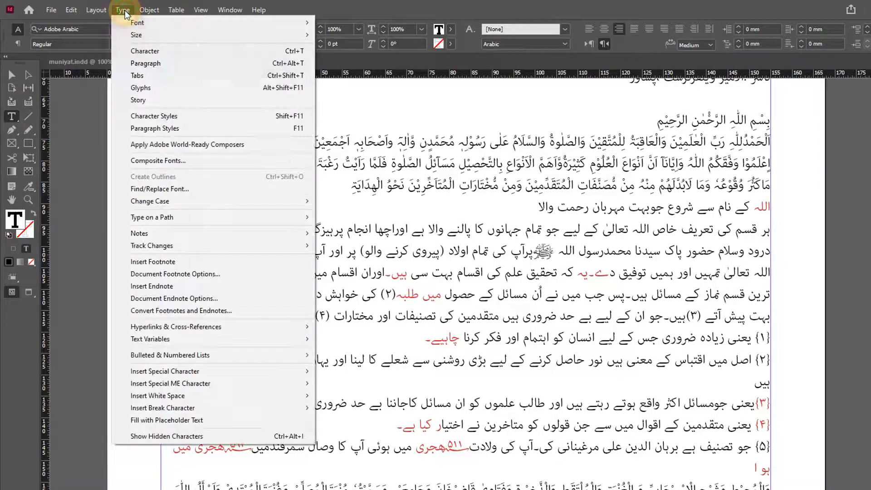
click(154, 262)
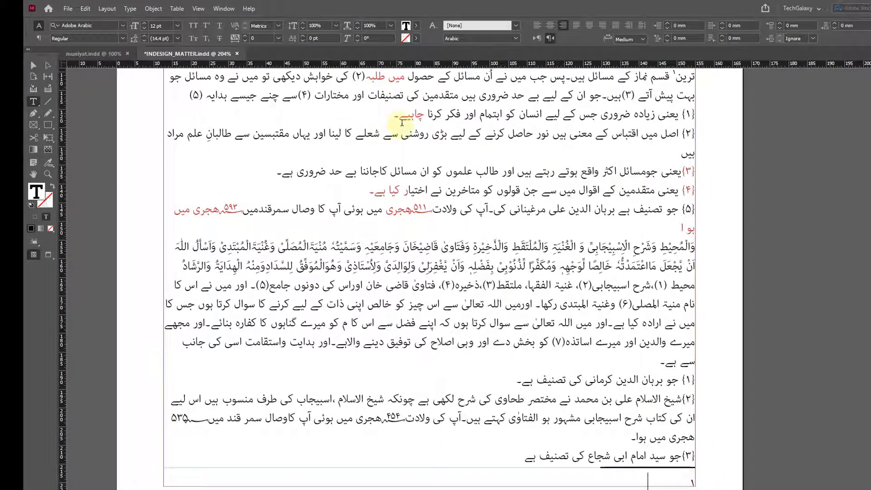
Copy the text of bracketed note {۱} into the first footnote and delete the original note from the body text
drag(392, 116, 676, 117)
key(ctrl+c)
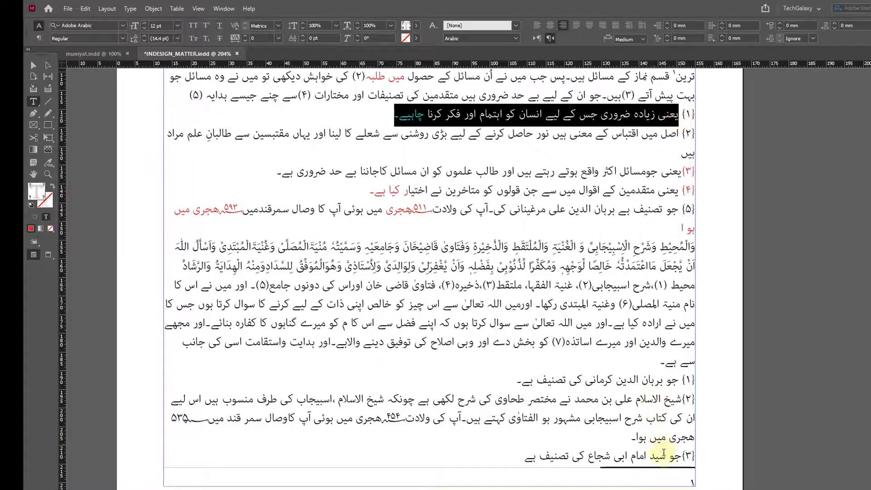
click(677, 483)
key(ctrl+v)
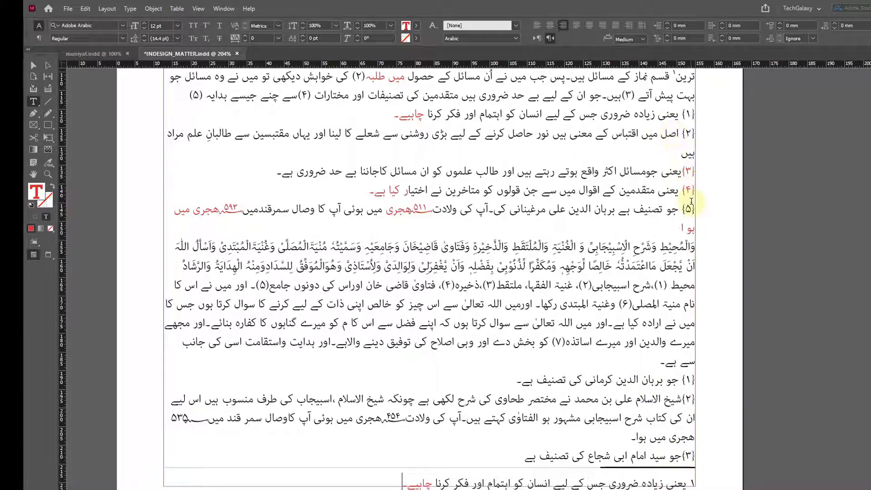
drag(390, 115, 723, 117)
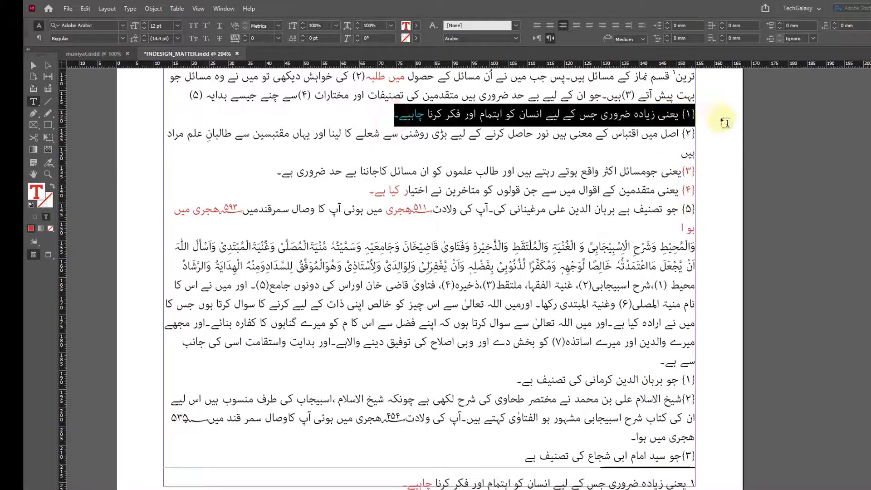
key(BackSpace)
Insert a footnote at the second manual reference (۲) and delete the typed reference beside it
scroll(629, 136, up, 3)
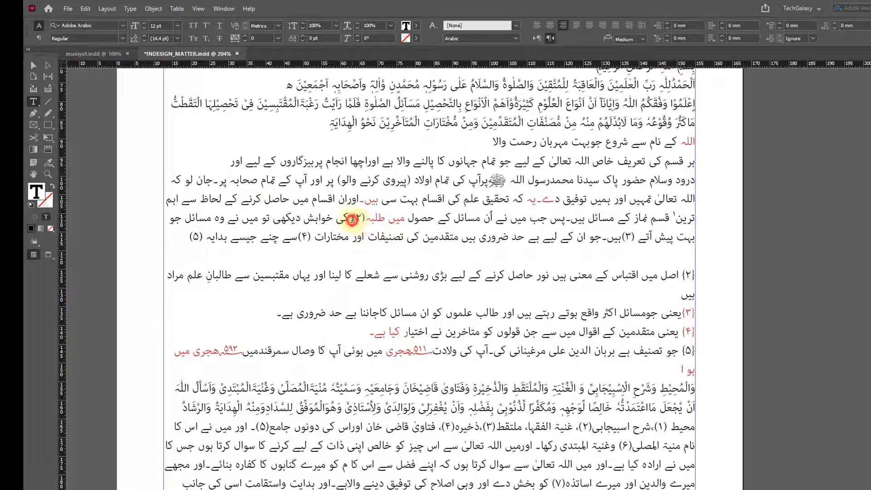
drag(352, 220, 365, 219)
click(127, 8)
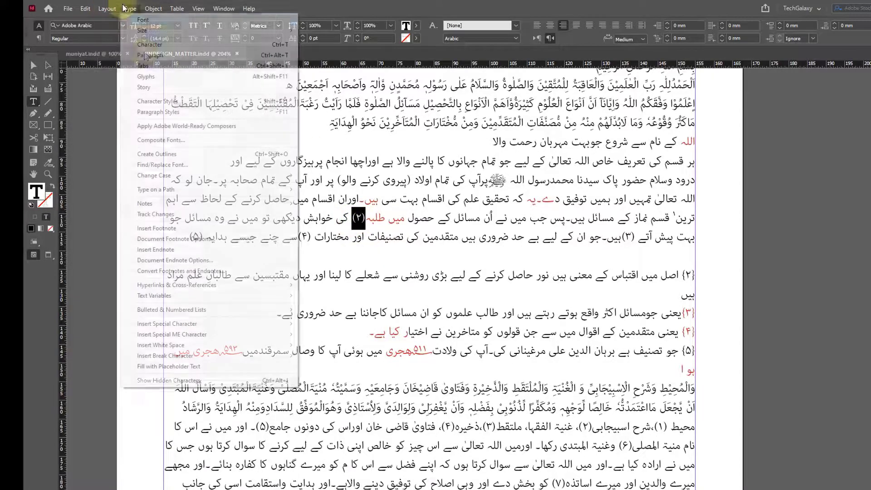
click(183, 228)
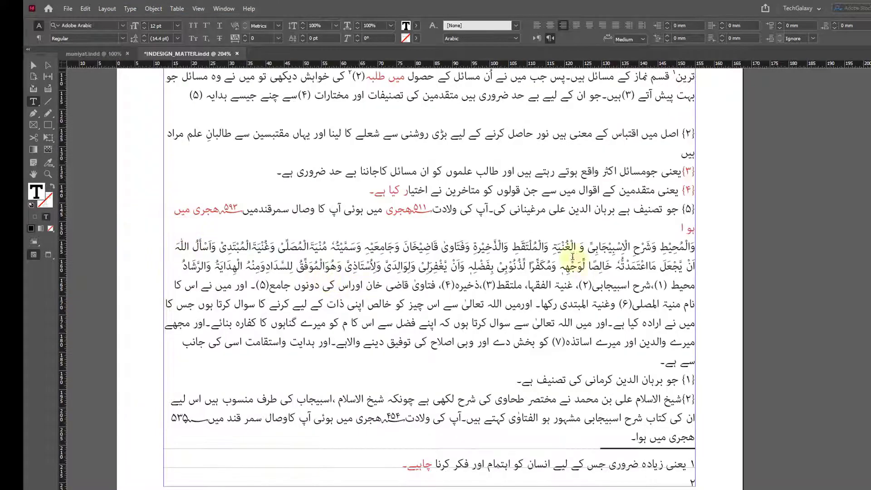
scroll(605, 200, up, 2)
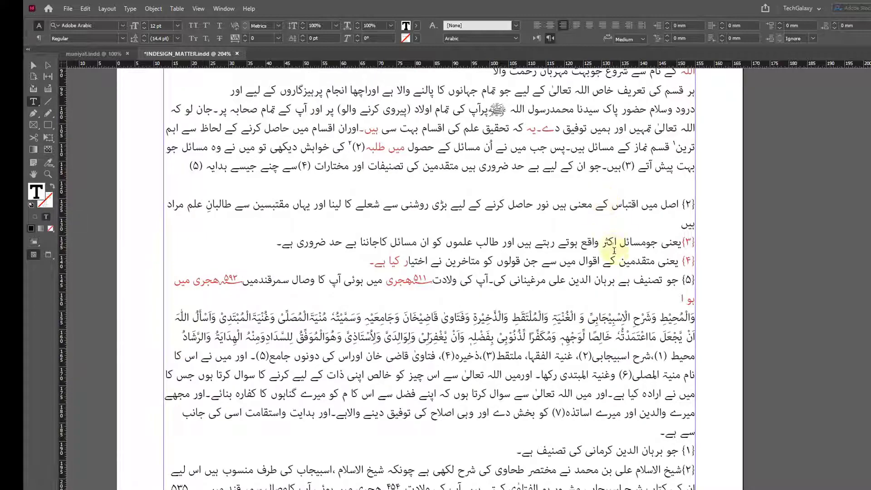
scroll(681, 367, down, 5)
scroll(675, 362, up, 5)
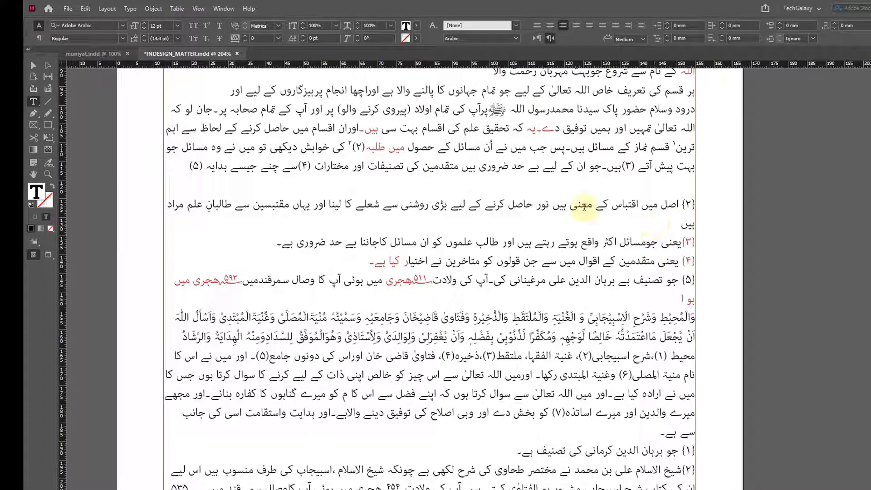
drag(352, 148, 357, 148)
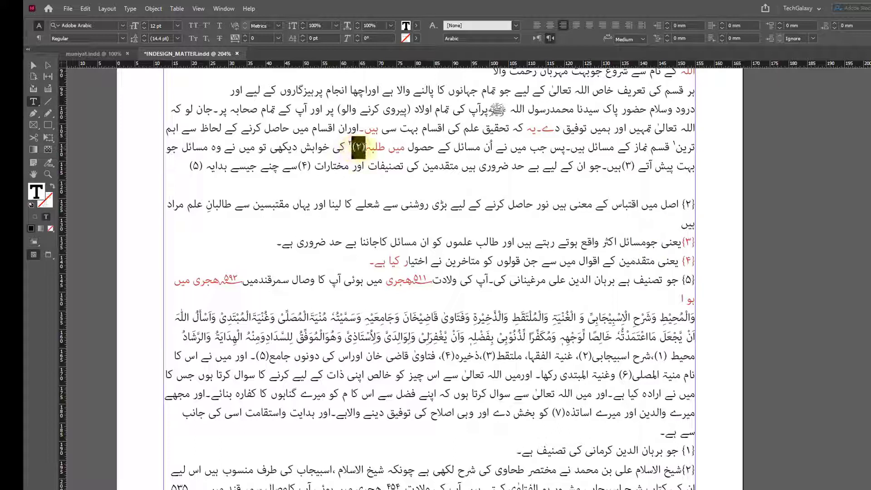
key(BackSpace)
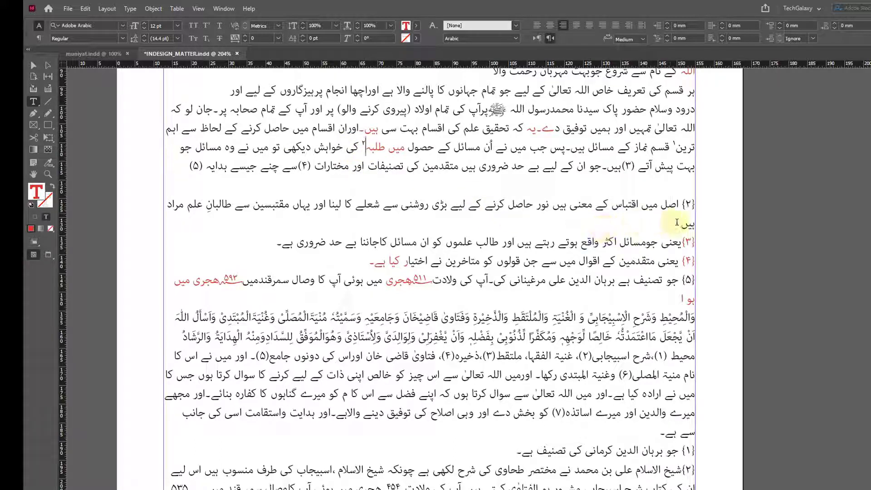
Move the text of bracketed note {۲} into the second footnote and delete the leftover {۲} marker from the body
drag(651, 237, 679, 204)
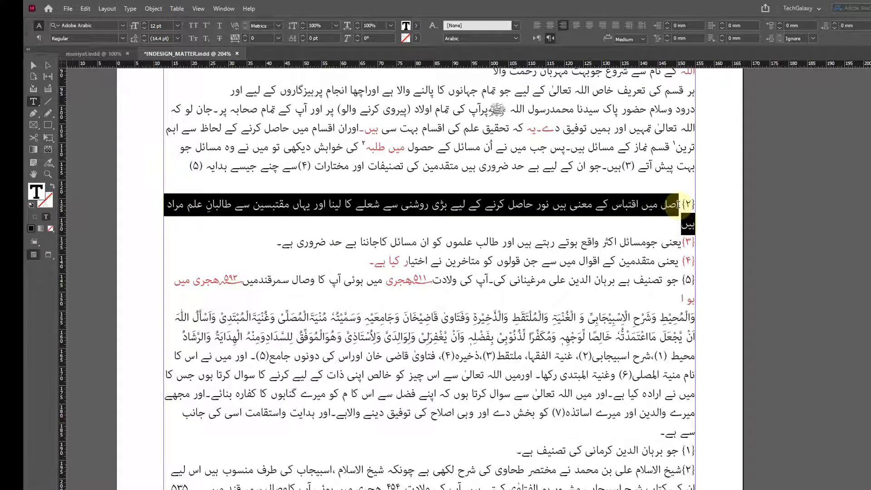
key(ctrl+x)
scroll(679, 204, down, 5)
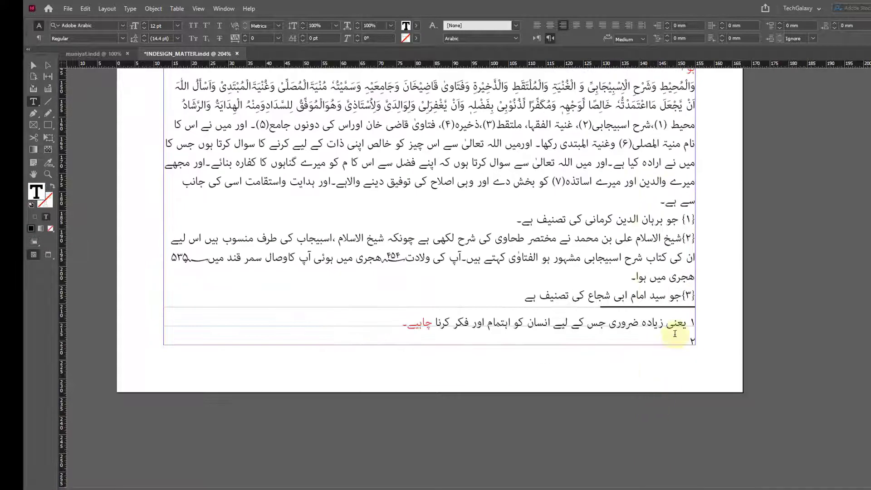
click(678, 339)
key(ctrl+v)
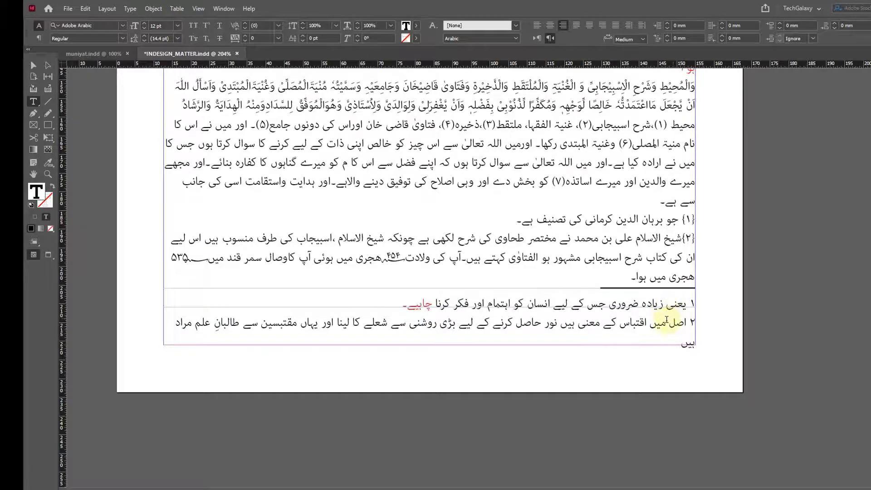
scroll(666, 319, up, 5)
drag(673, 170, 705, 172)
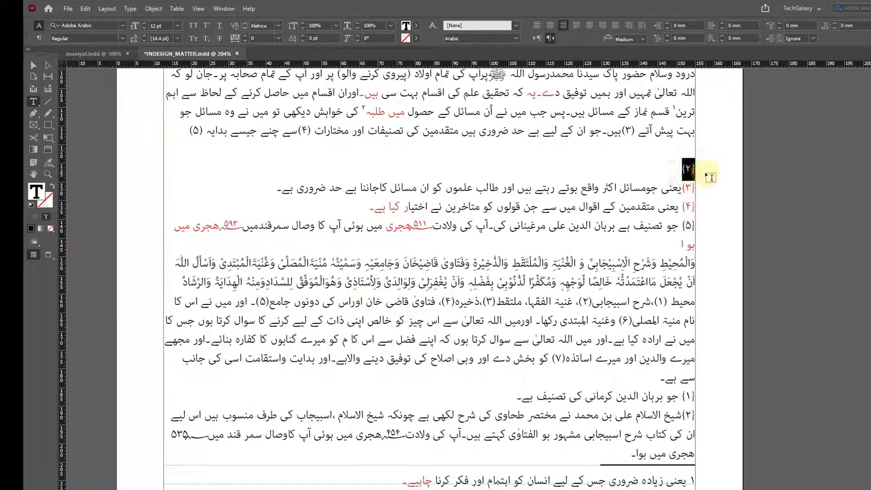
key(BackSpace)
Delete the third manual reference (۳) from the paragraph and insert a footnote in its place
scroll(360, 154, up, 2)
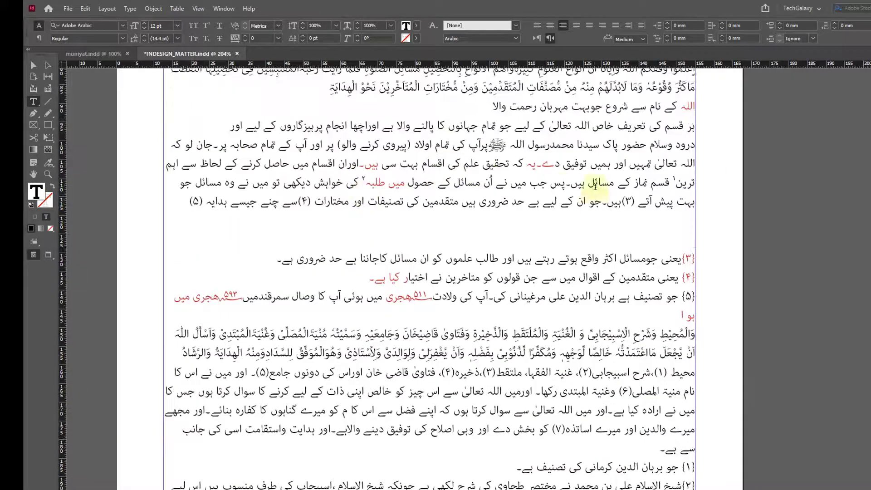
drag(622, 201, 636, 202)
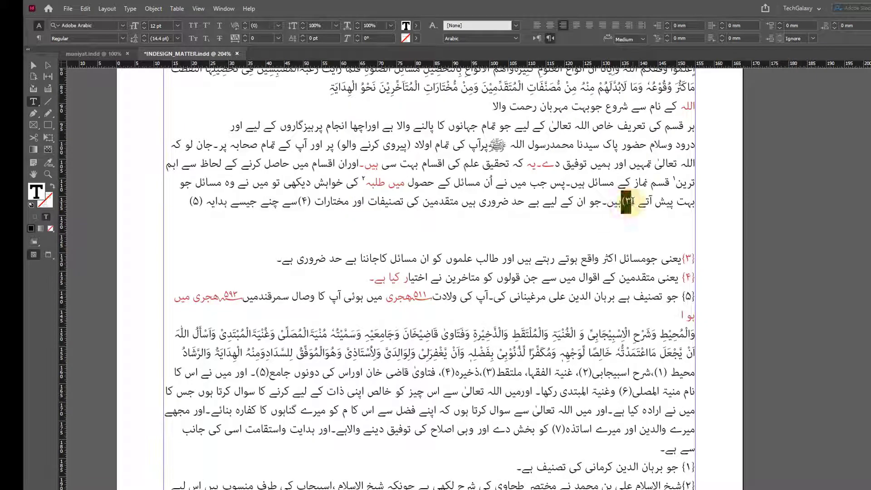
key(BackSpace)
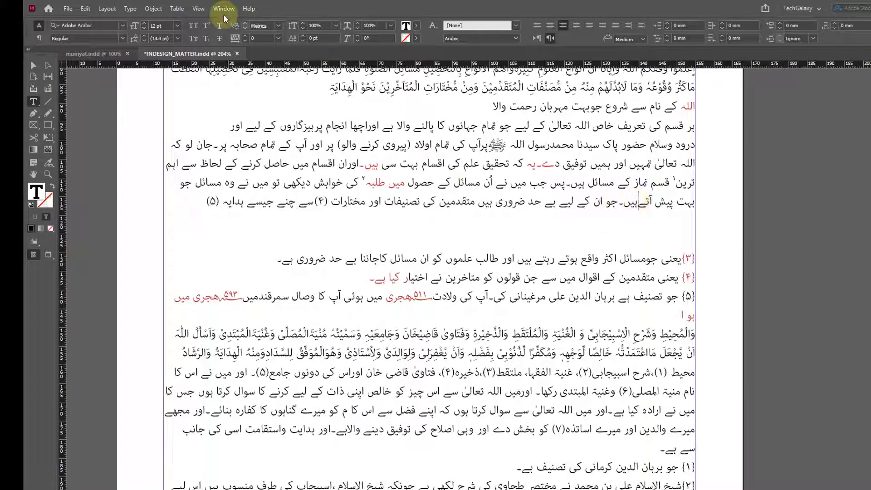
click(130, 8)
click(200, 228)
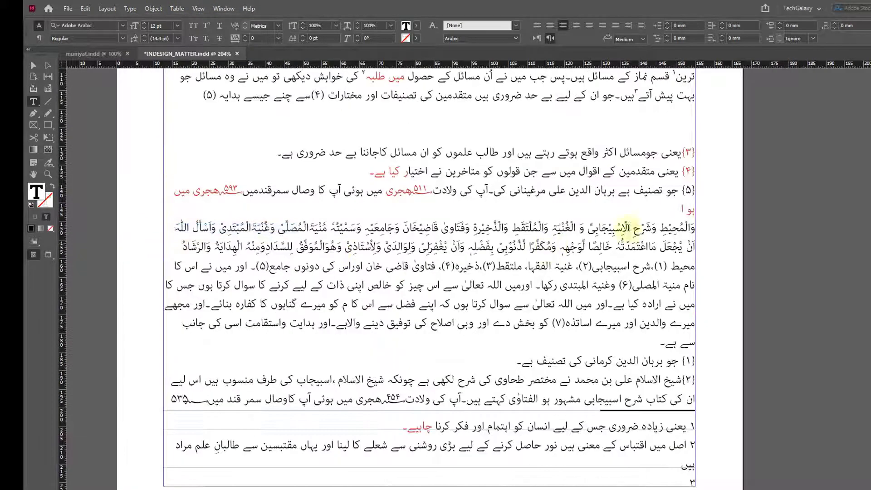
Move the text of bracketed note {۳} into the third footnote without the gap after its number, and delete the leftover {۳} marker
drag(270, 154, 680, 157)
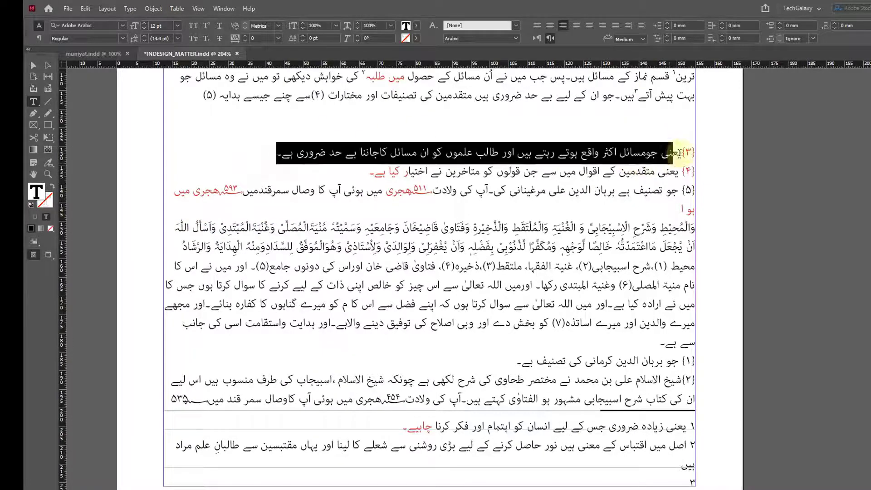
key(ctrl+x)
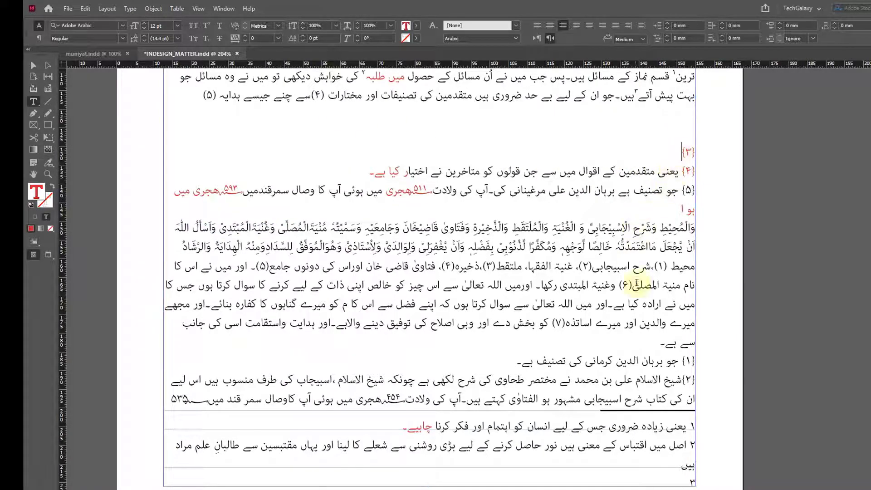
click(664, 480)
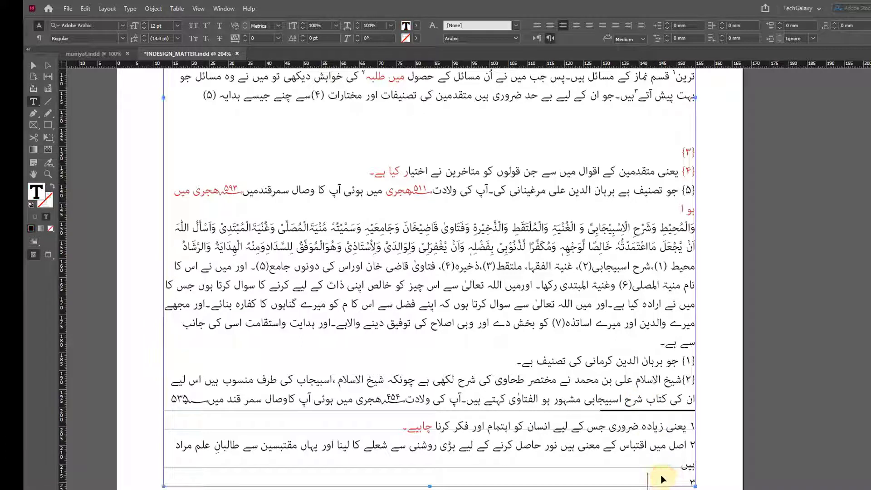
key(ctrl+v)
drag(649, 484, 677, 483)
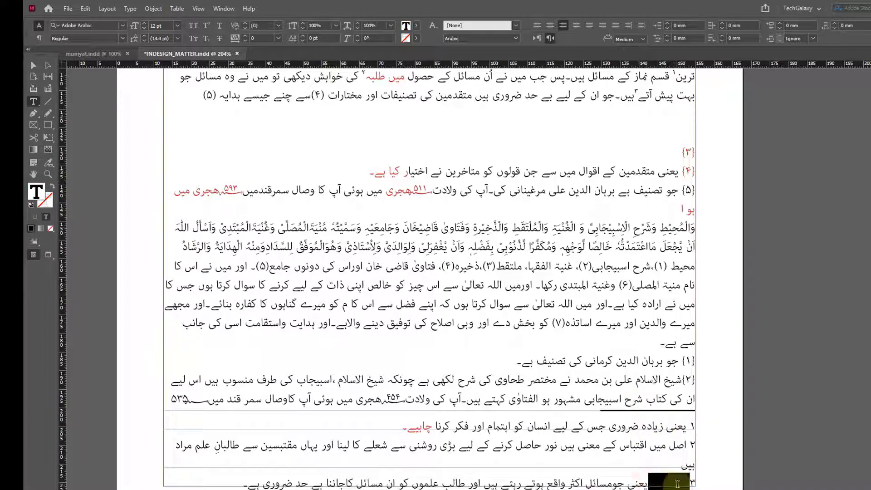
key(BackSpace)
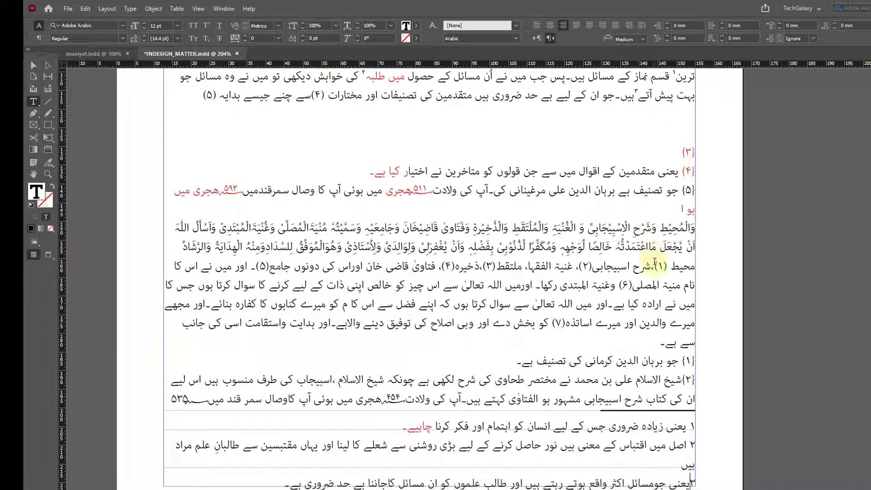
drag(673, 152, 729, 153)
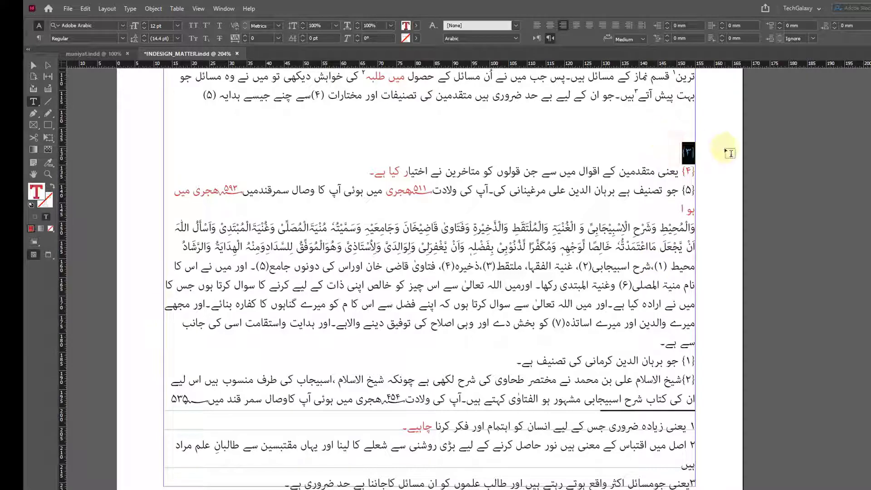
key(BackSpace)
Undo all three manual footnote conversions, back to the bracketed notes in the body and before the first footnote was inserted
scroll(589, 211, down, 1)
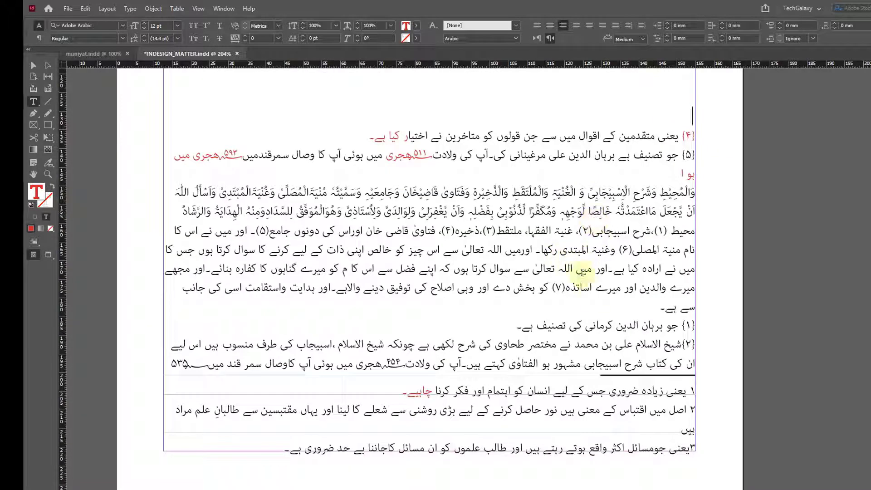
scroll(565, 305, down, 5)
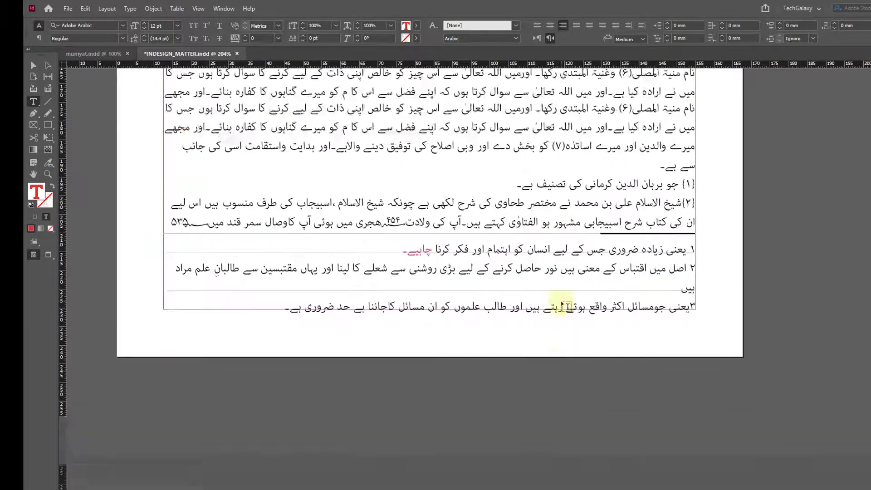
scroll(561, 216, up, 4)
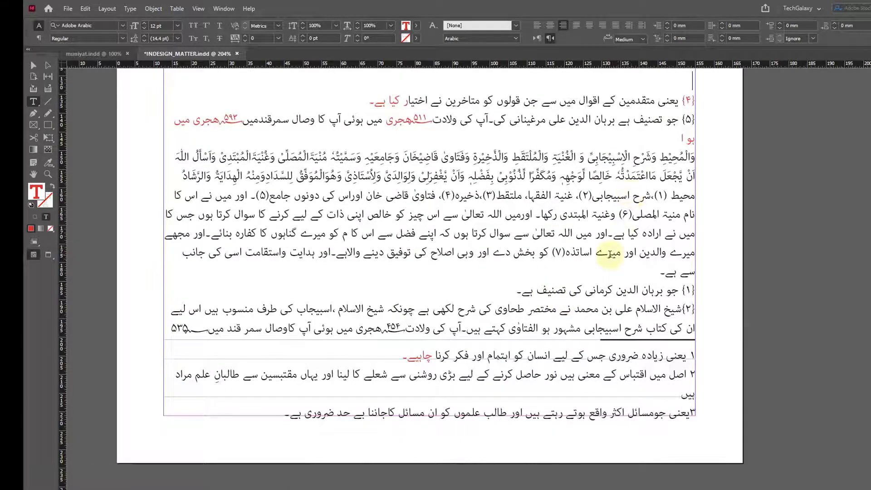
scroll(609, 252, up, 3)
scroll(610, 252, up, 1)
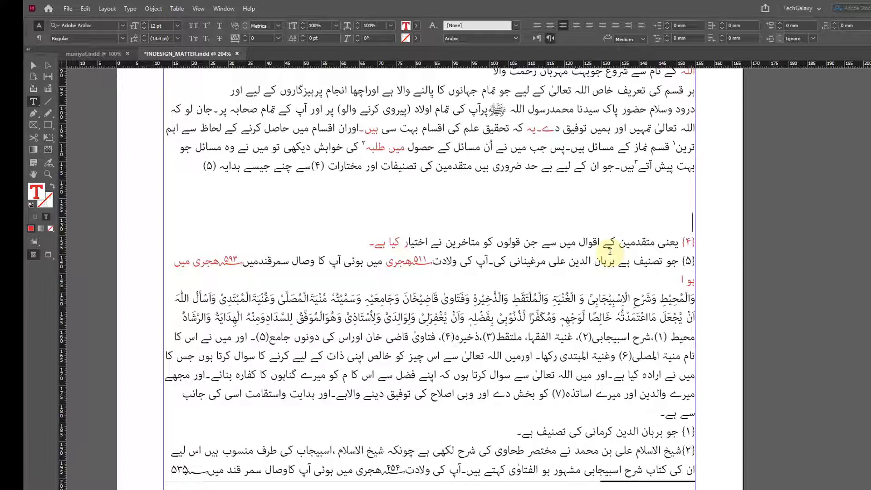
key(ctrl+z)
key(ctrl+z)
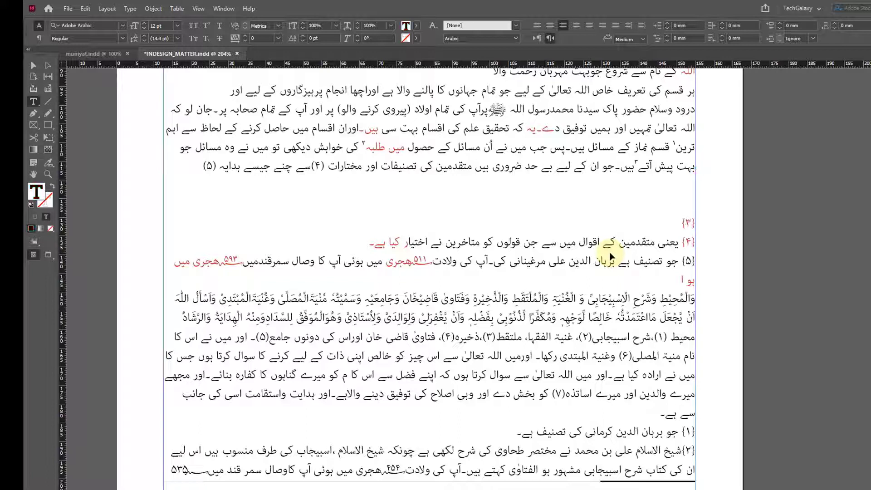
key(ctrl+z)
key(ctrl+z)
key(ctrl+z)
key(ctrl+z)
key(ctrl+z)
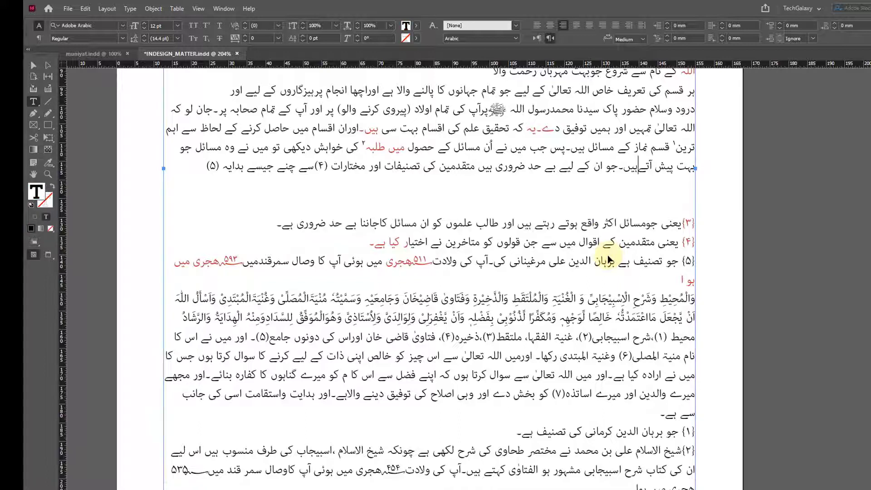
key(ctrl+z)
key(ctrl+z)
key(ctrl+z)
key(ctrl+z)
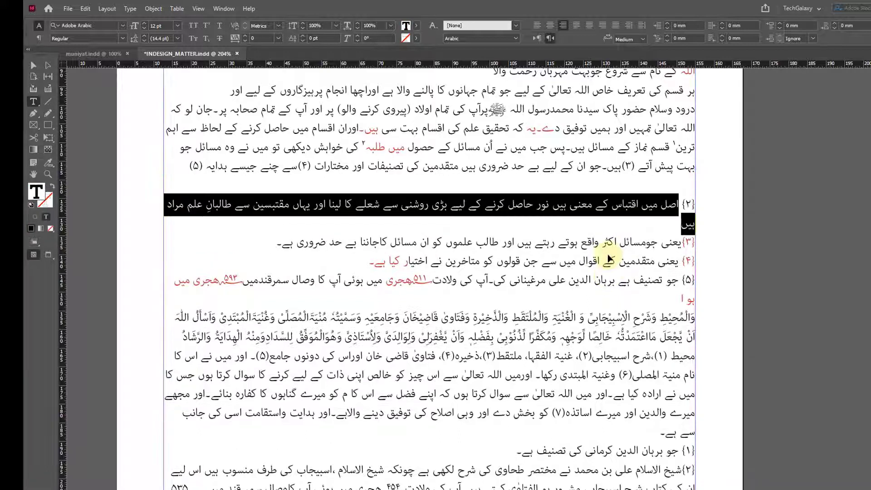
key(ctrl+z)
key(ctrl+z)
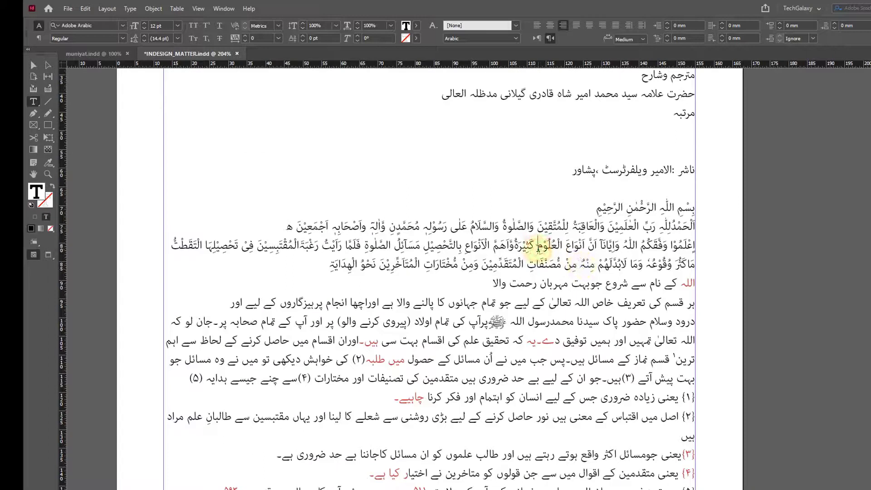
scroll(538, 248, down, 2)
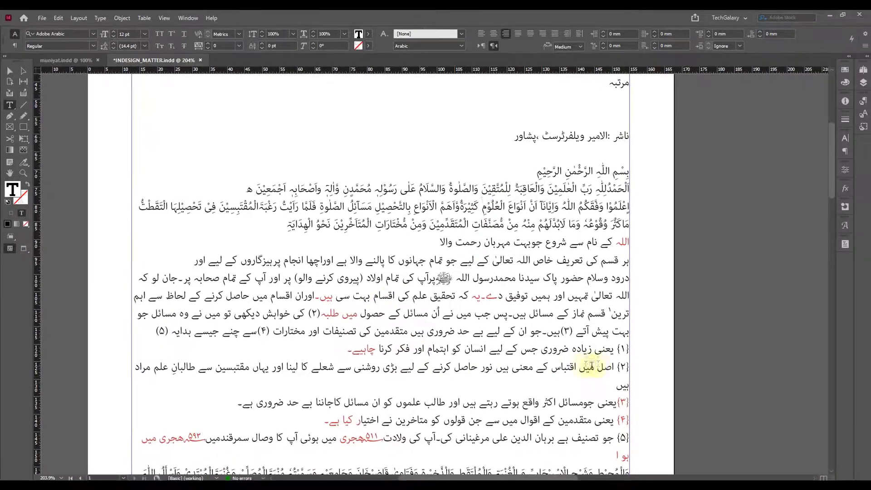
scroll(658, 374, down, 4)
scroll(594, 360, down, 3)
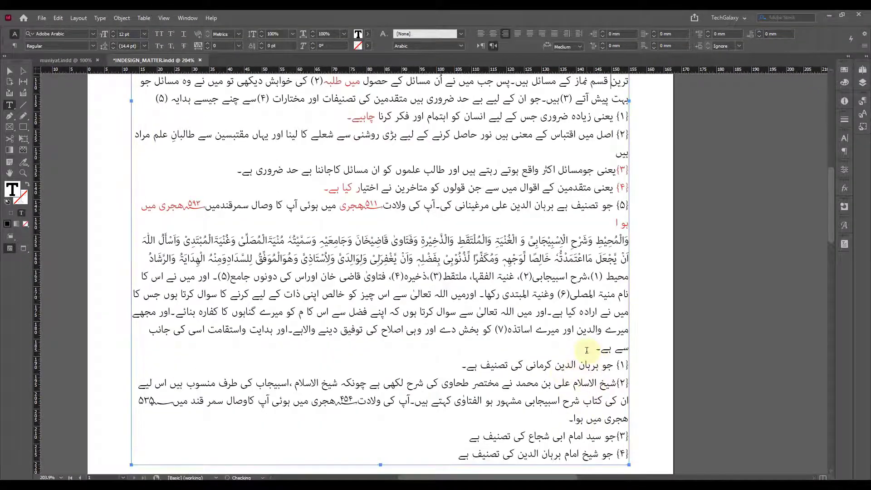
scroll(585, 312, up, 5)
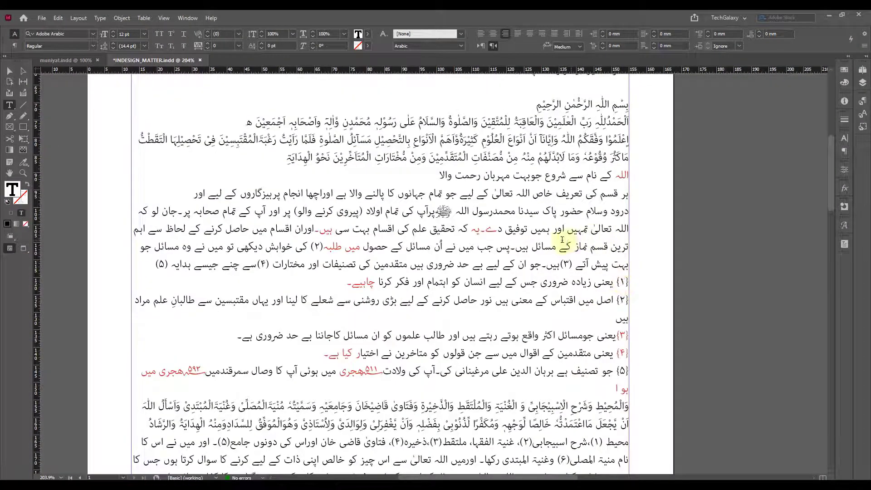
Restore the typed reference (۱) after ترین in the Urdu paragraph and save the document
key(BackSpace)
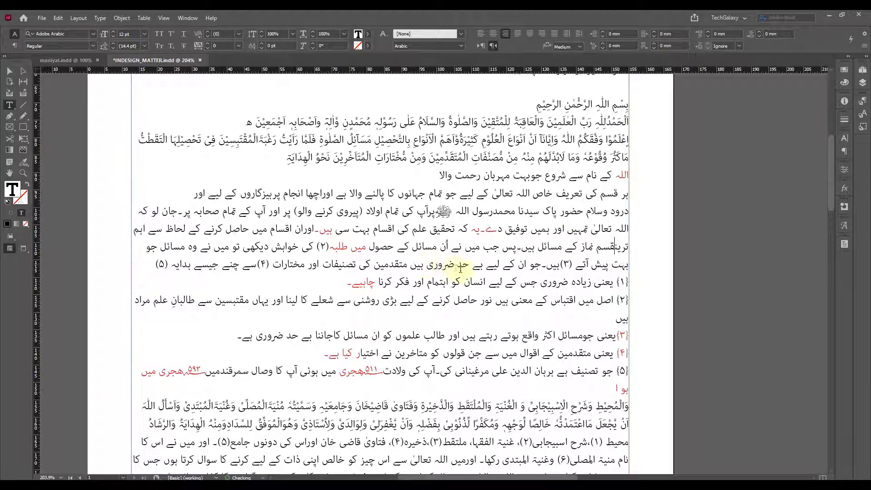
text((۱))
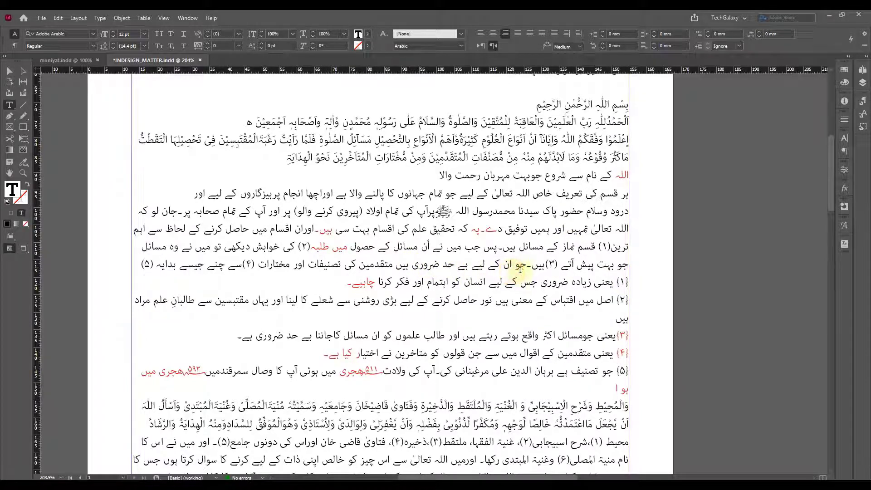
click(528, 266)
text(۔)
key(ctrl+s)
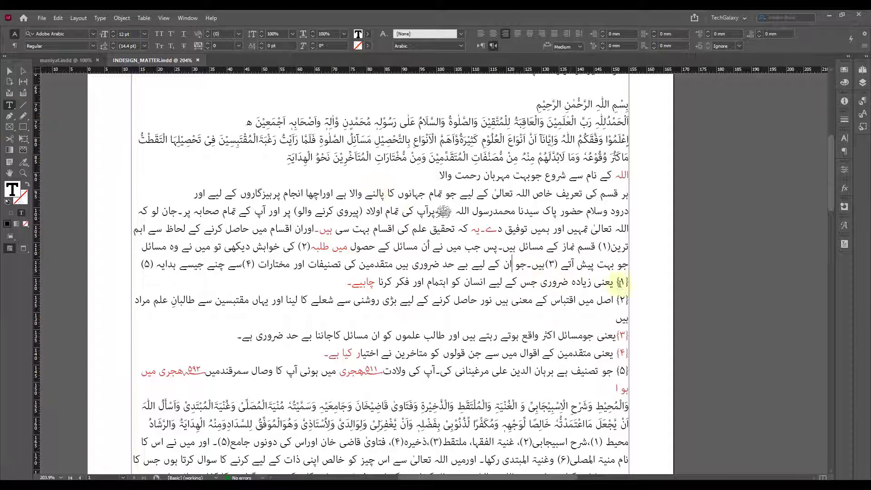
Compare the parenthesised reference numbers (۱) to (۴) in the paragraph with the curly-braced note number {۱} below it
click(610, 245)
drag(611, 245, 547, 265)
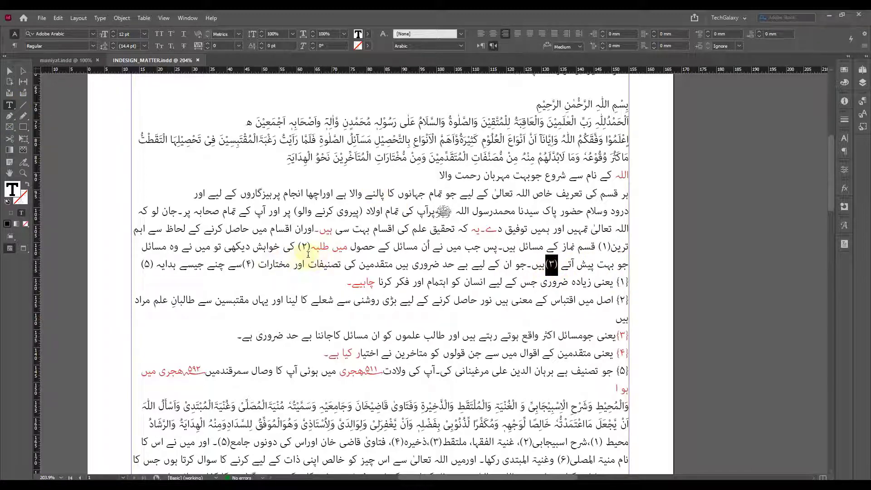
drag(310, 247, 298, 248)
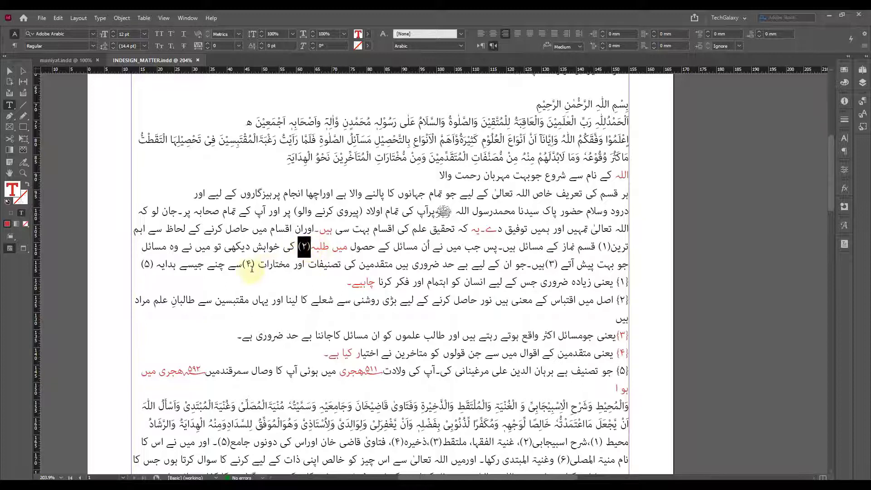
drag(255, 267, 242, 267)
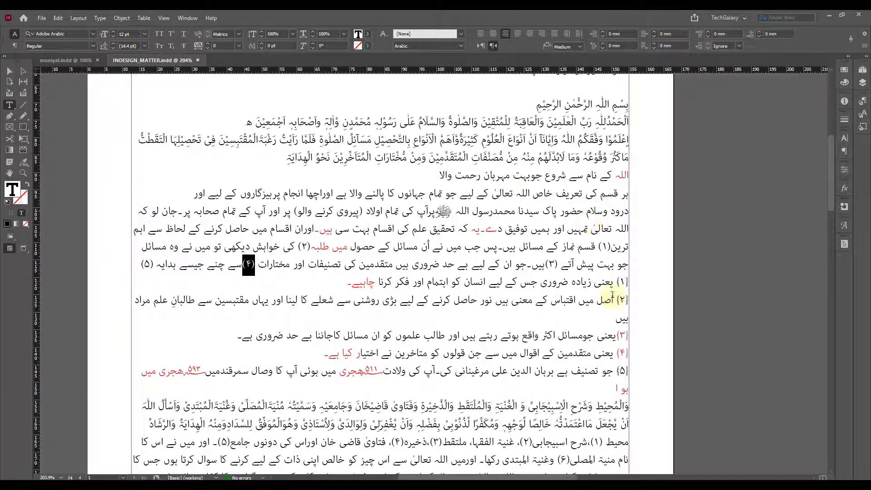
click(568, 264)
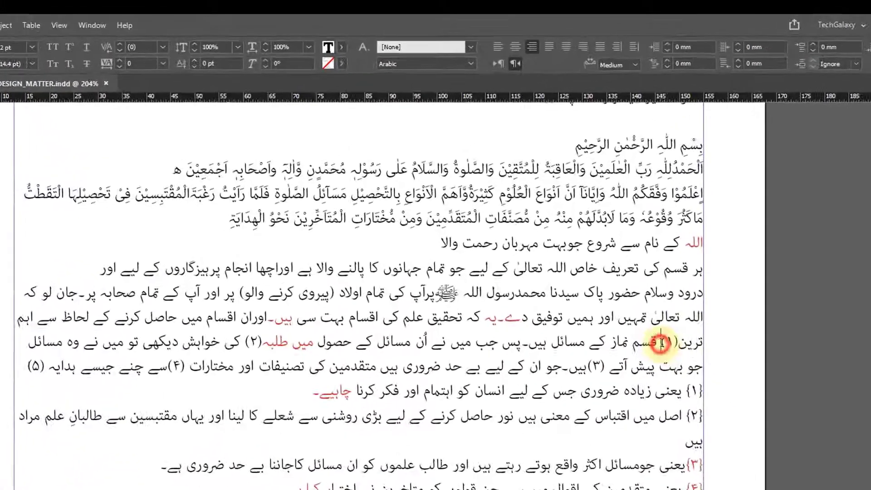
drag(599, 247, 611, 248)
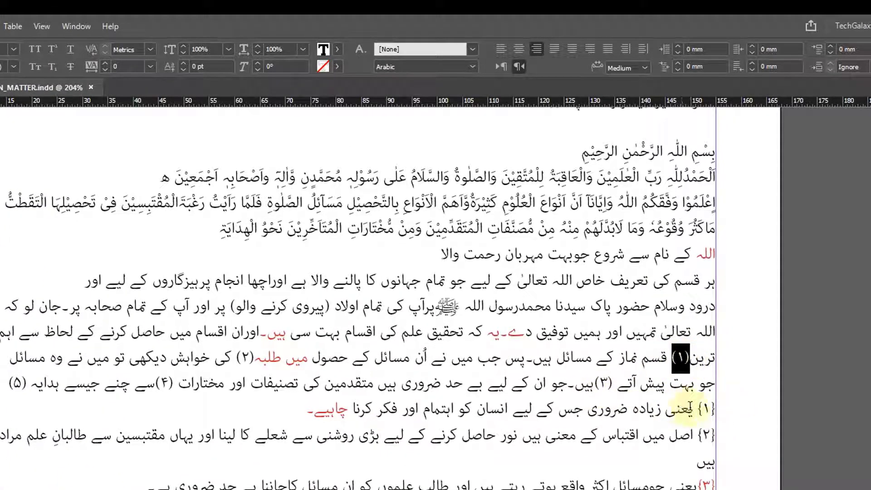
drag(697, 410, 718, 410)
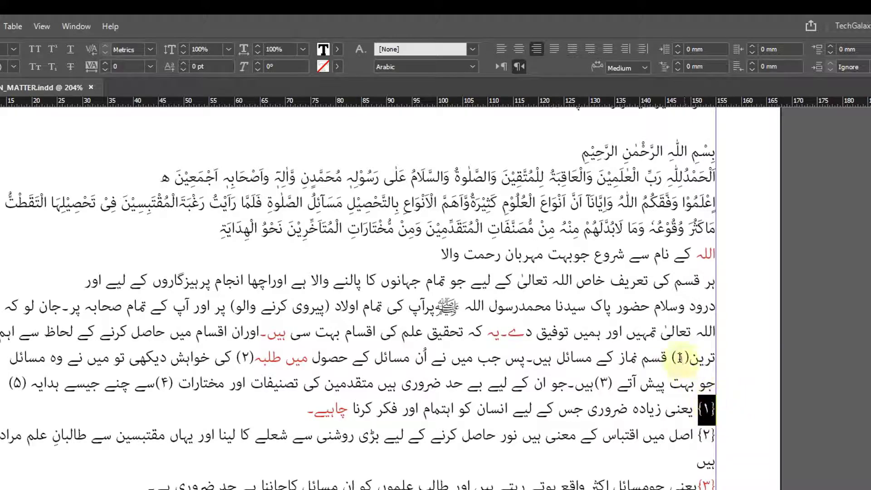
click(678, 357)
drag(678, 357, 667, 359)
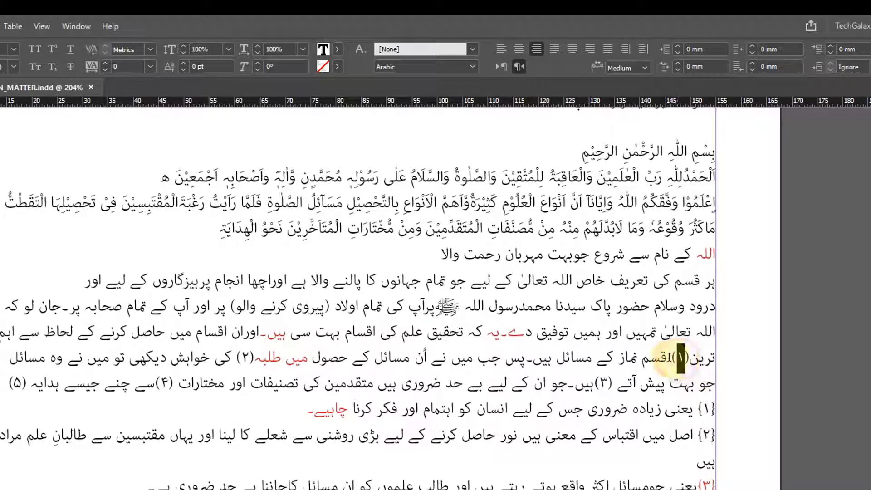
Try replacing the curly braces around note number ۱ with parentheses, and undo the replacement
click(709, 412)
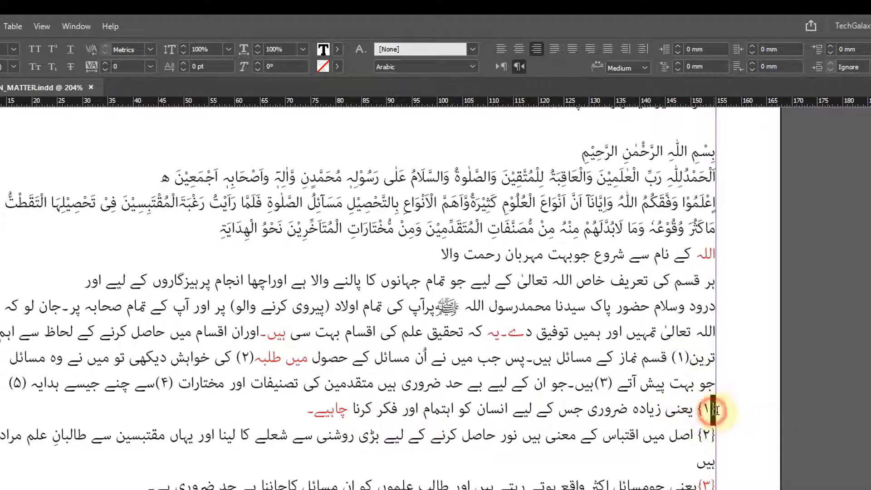
key(Return)
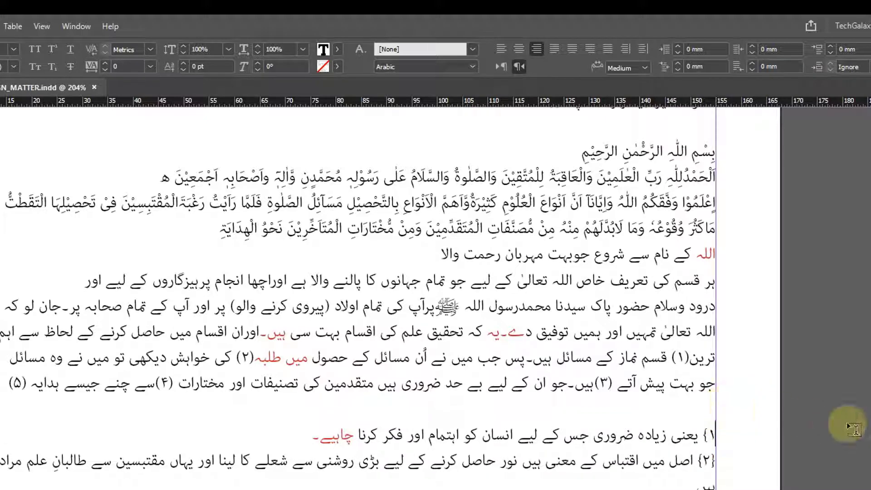
key(BackSpace)
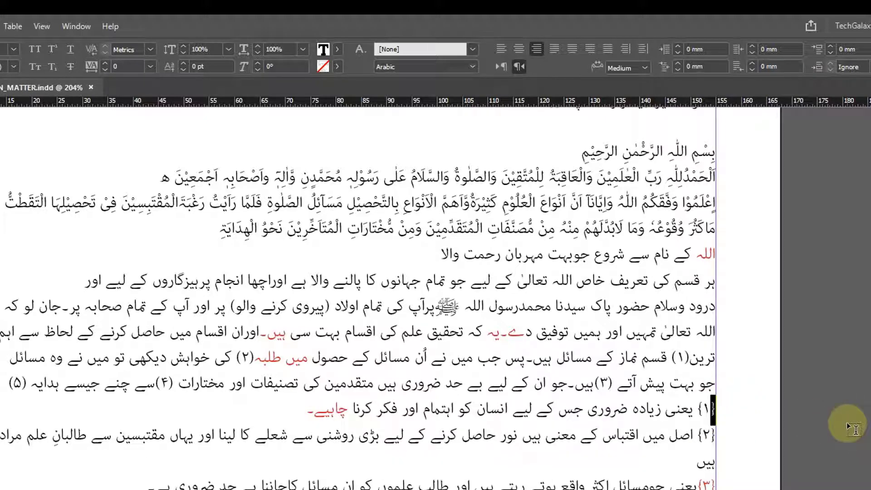
text(()
key(Left)
key(Left)
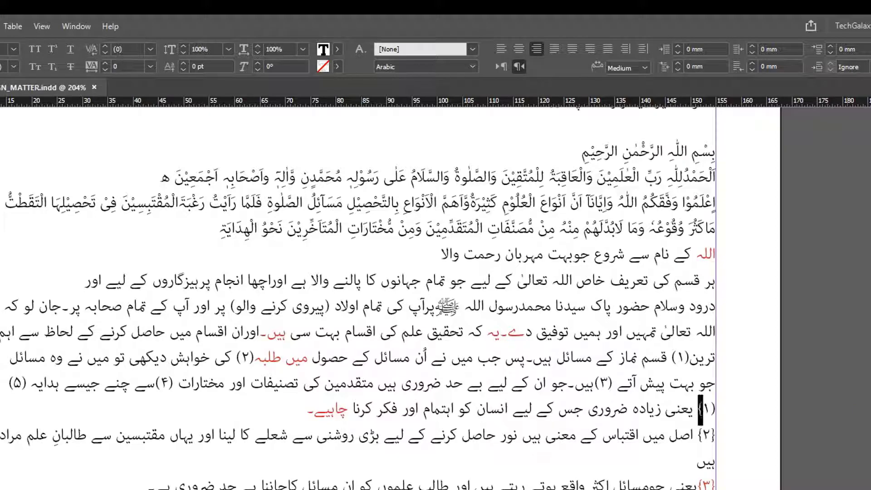
text())
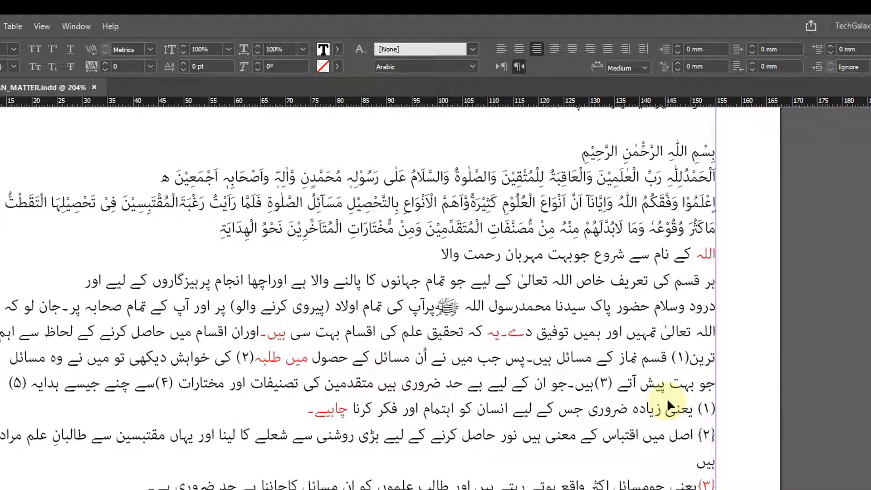
key(ctrl+z)
key(ctrl+z)
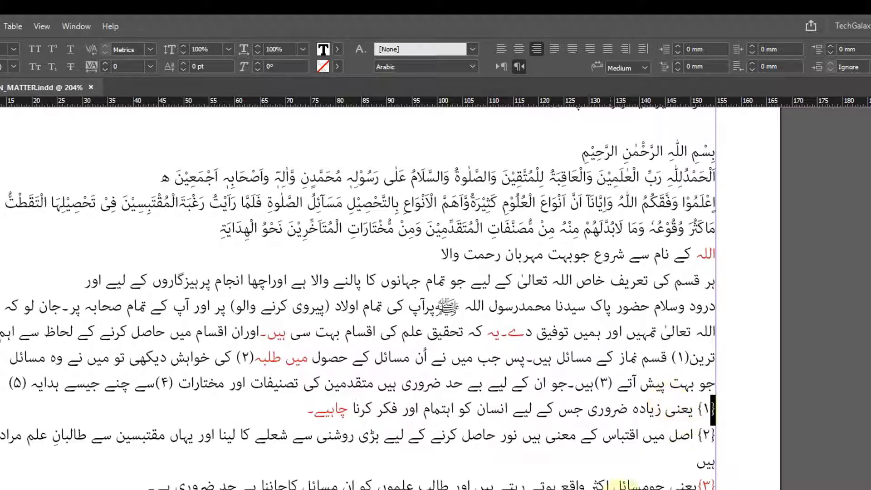
click(630, 451)
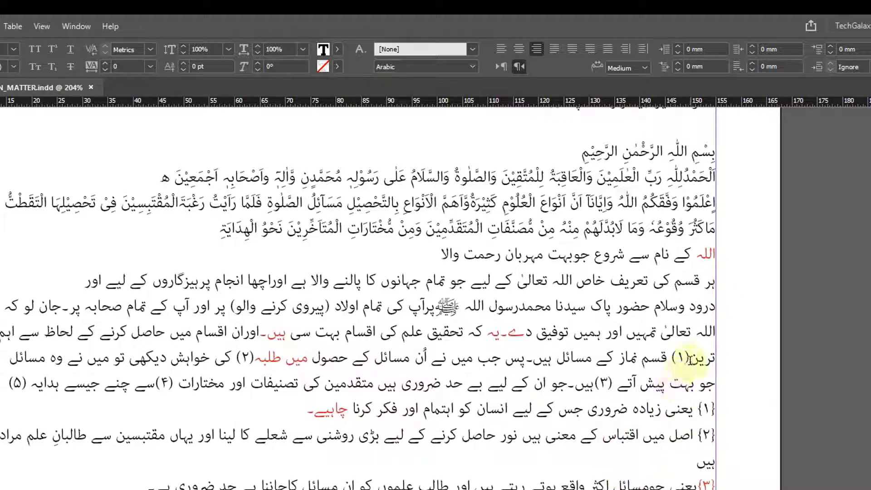
Try an opening parenthesis before the list number ۱) ahead of اس بات in the red text, and remove it again
scroll(687, 360, down, 15)
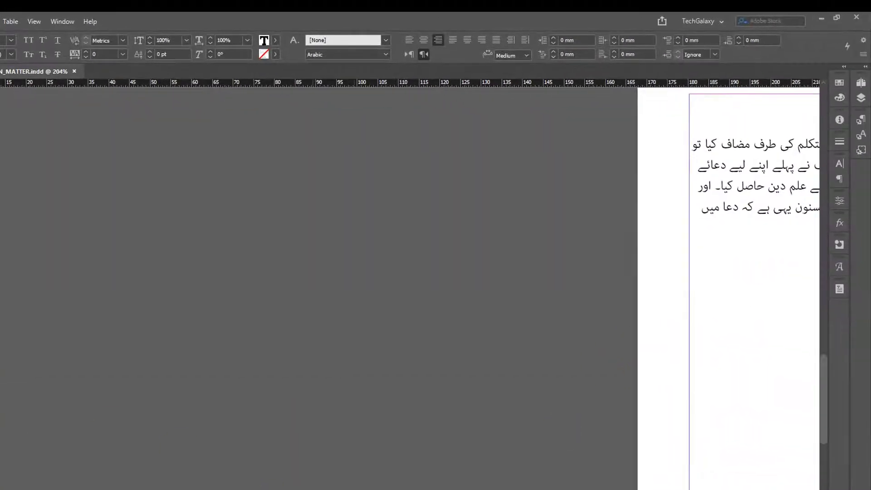
scroll(585, 318, right, 10)
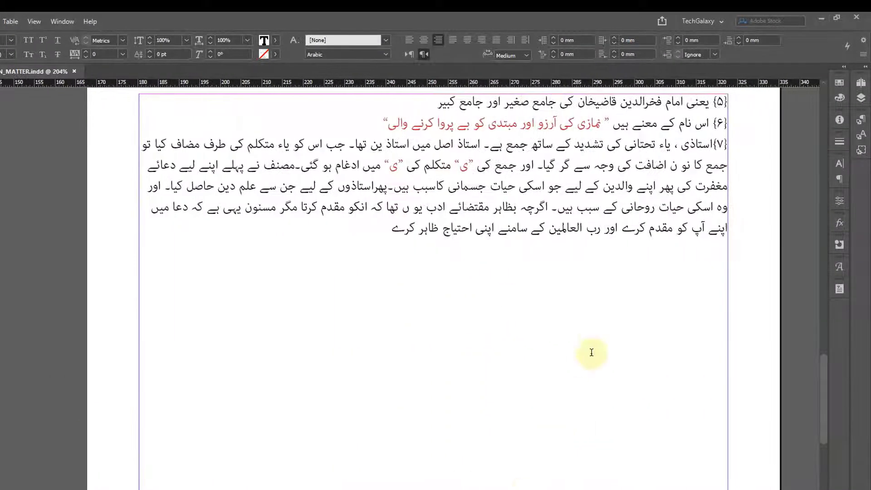
scroll(575, 281, up, 10)
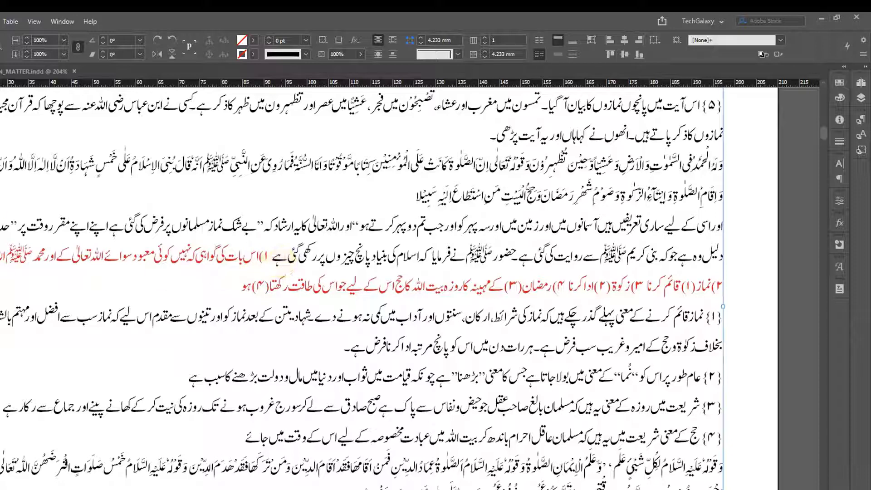
click(279, 259)
click(271, 258)
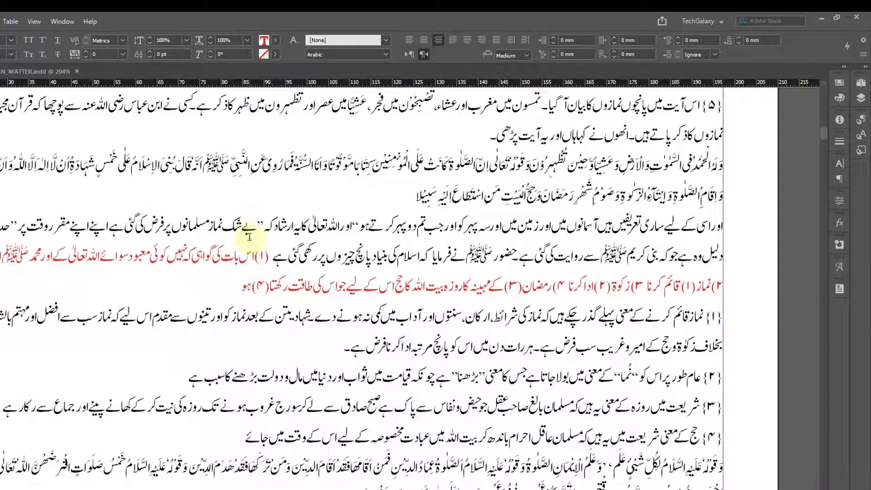
mouse_move(271, 259)
mouse_down()
mouse_move(258, 258)
mouse_move(266, 258)
mouse_up()
click(265, 257)
key(BackSpace)
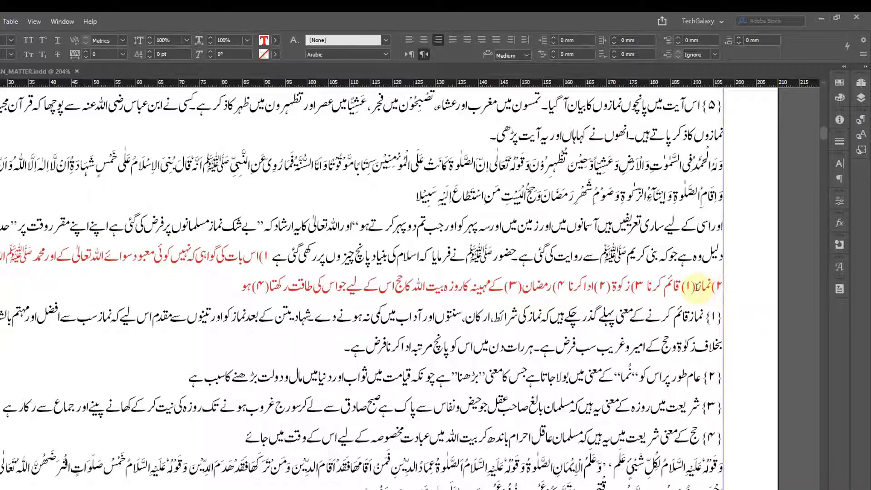
Compare the note reference (۱) after نماز with the half-bracketed list number ۱) in the line above
drag(697, 288, 680, 288)
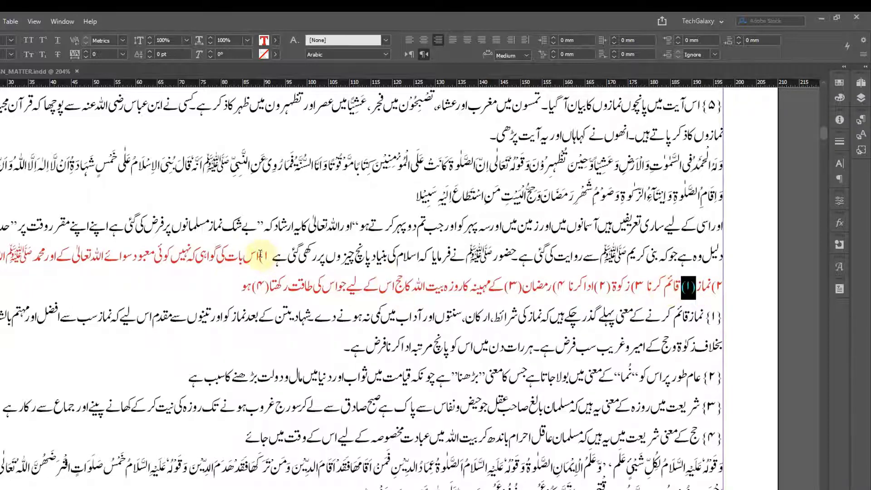
drag(258, 257, 268, 257)
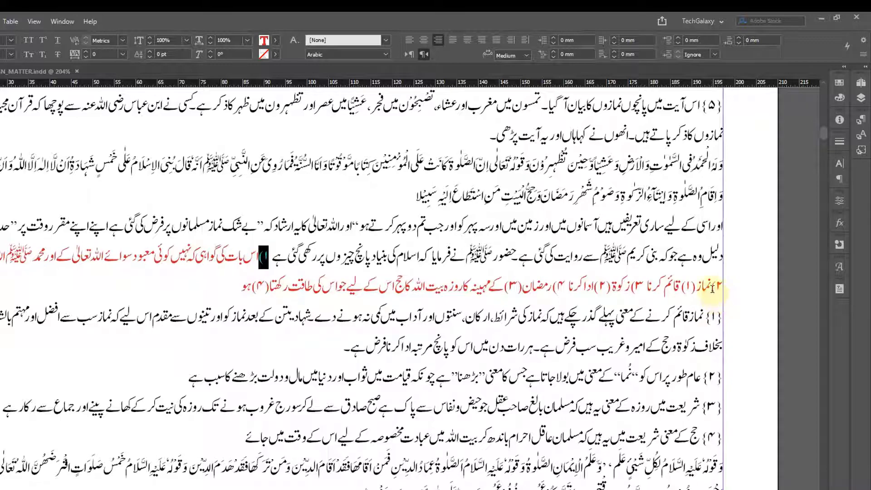
Compare the half-bracketed list numbers ۲) before نماز and ۱) before اس بات with the fully parenthesised reference (۳) after رمضان
drag(722, 289, 710, 288)
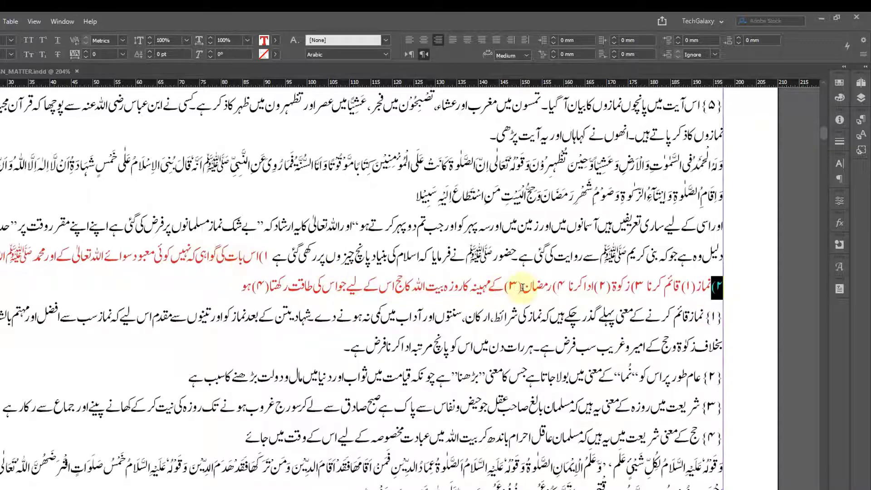
drag(523, 288, 504, 288)
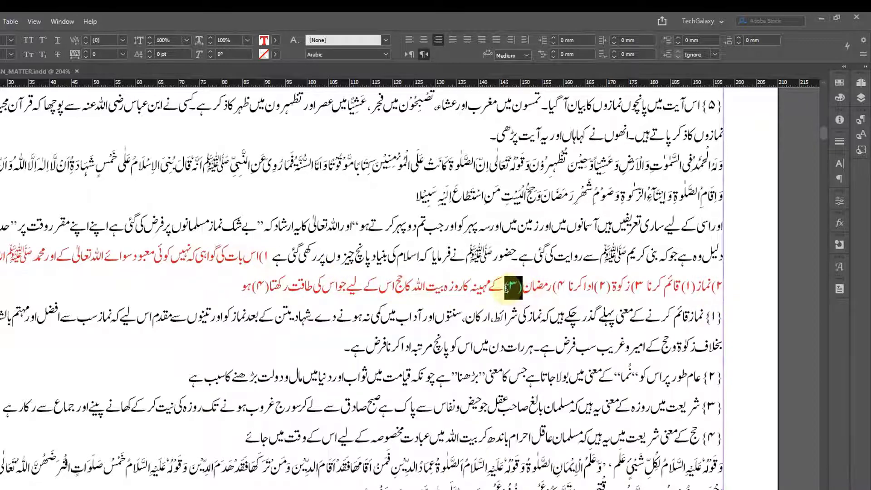
click(271, 257)
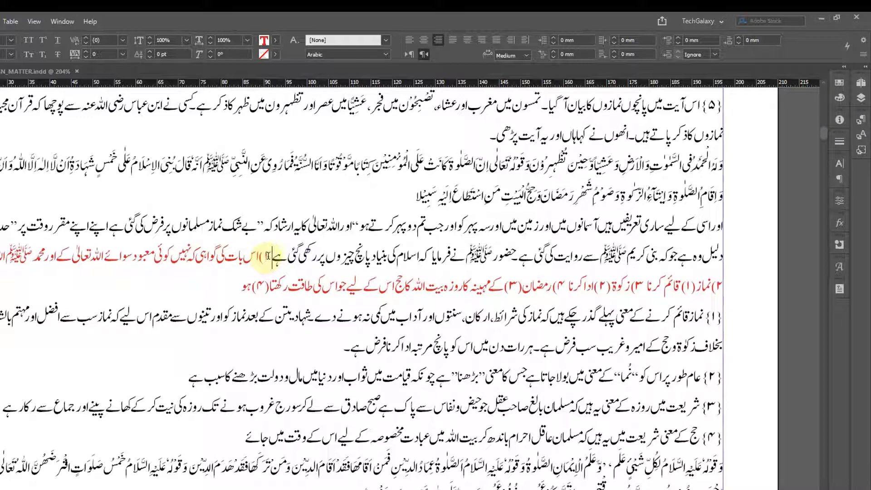
drag(273, 257, 269, 257)
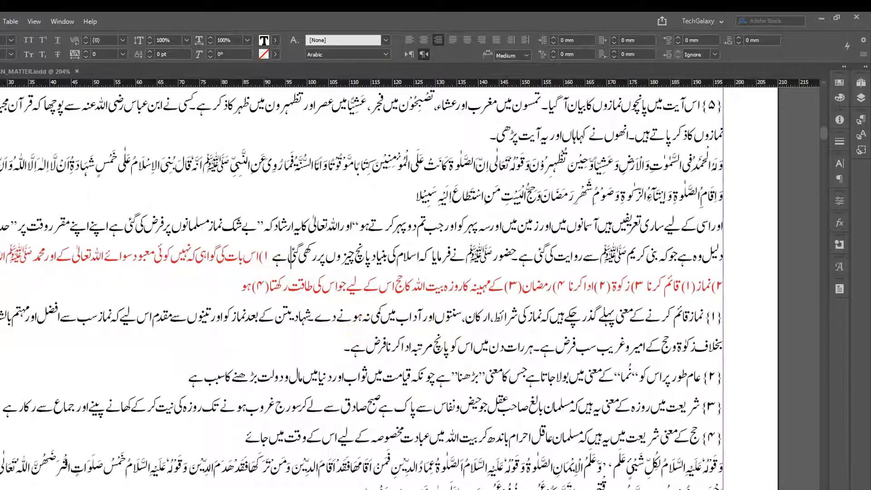
key(Escape)
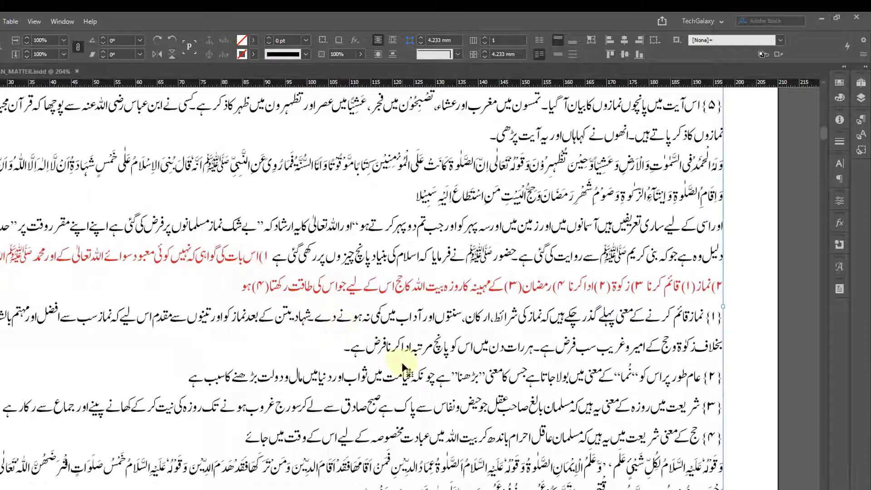
Insert a footnote after the opening بسم اللہ الرحمن الرحیم line and cut its reference marker to the clipboard
key(z)
alt+click(293, 336)
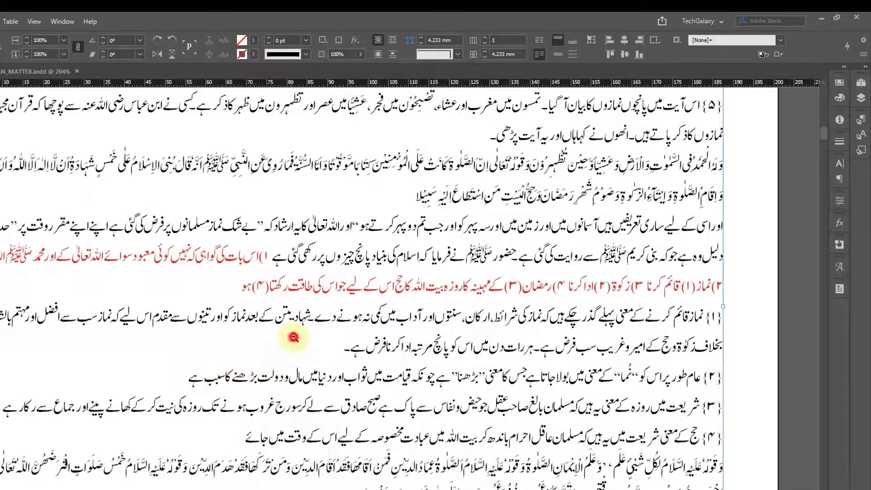
alt+click(380, 336)
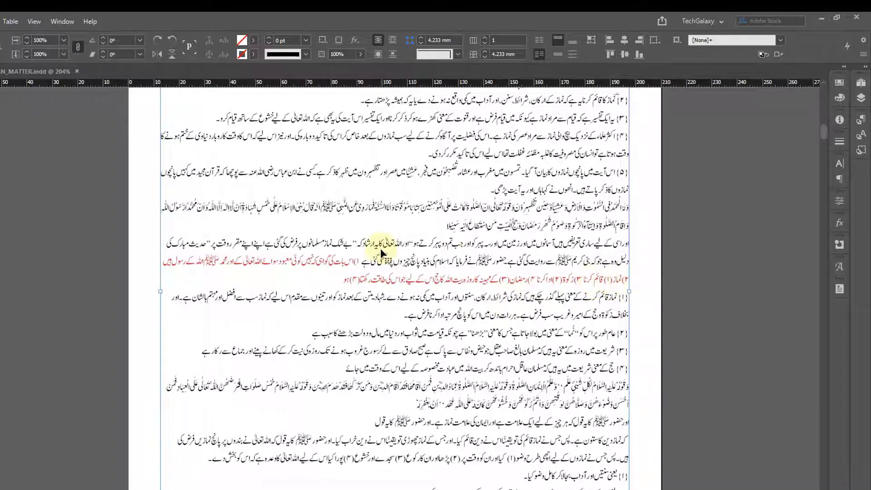
scroll(391, 274, up, 10)
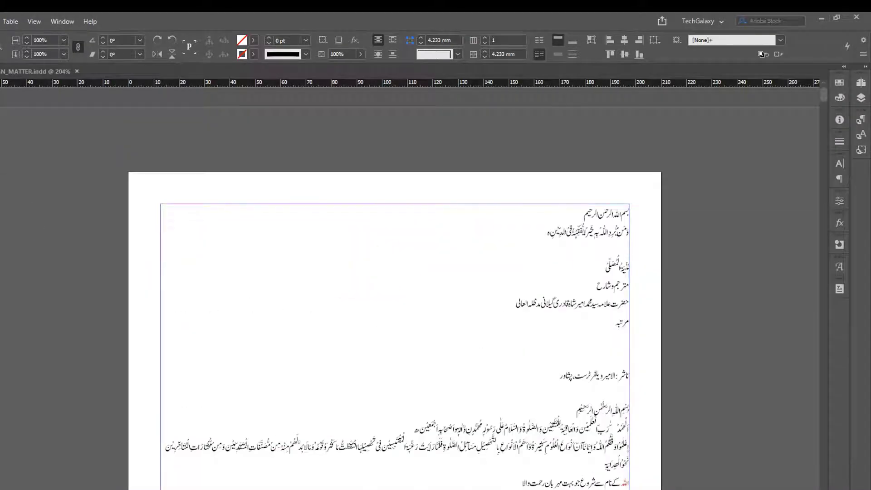
drag(519, 316, 340, 248)
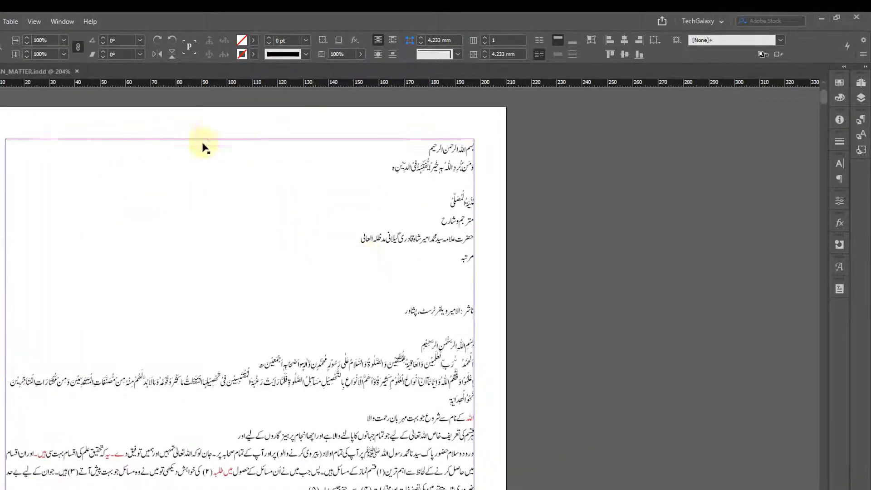
double_click(254, 200)
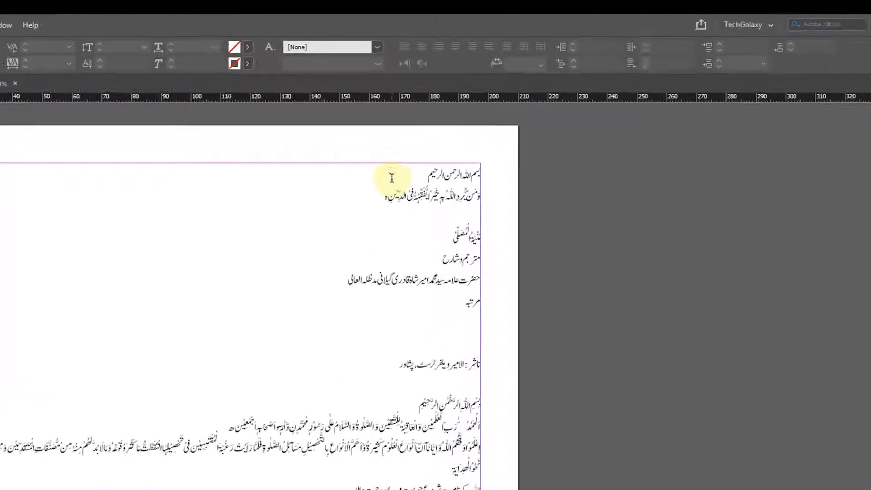
click(396, 157)
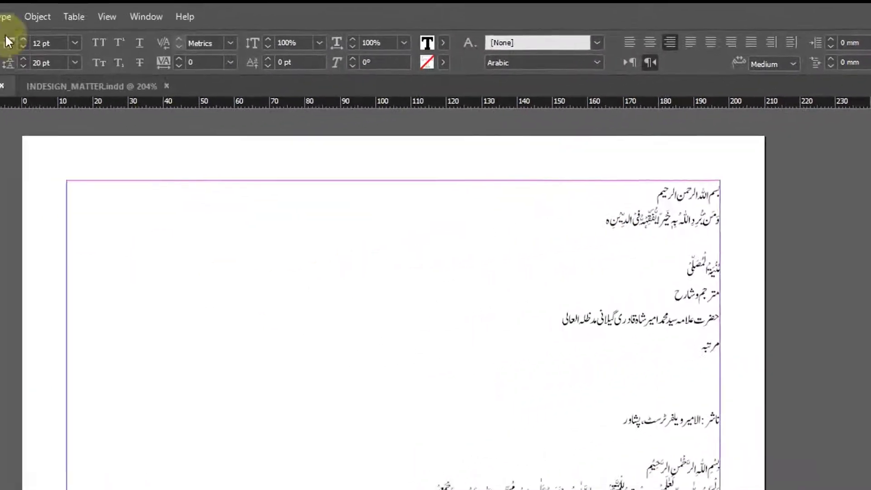
click(2, 15)
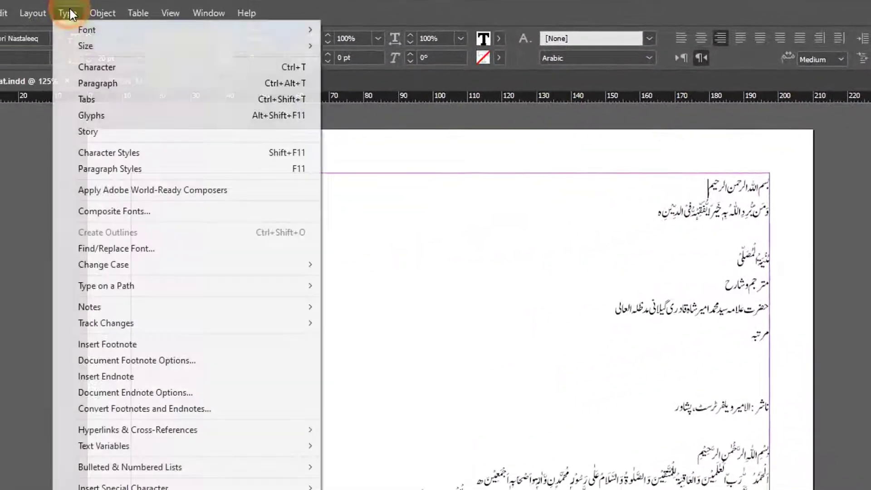
click(52, 355)
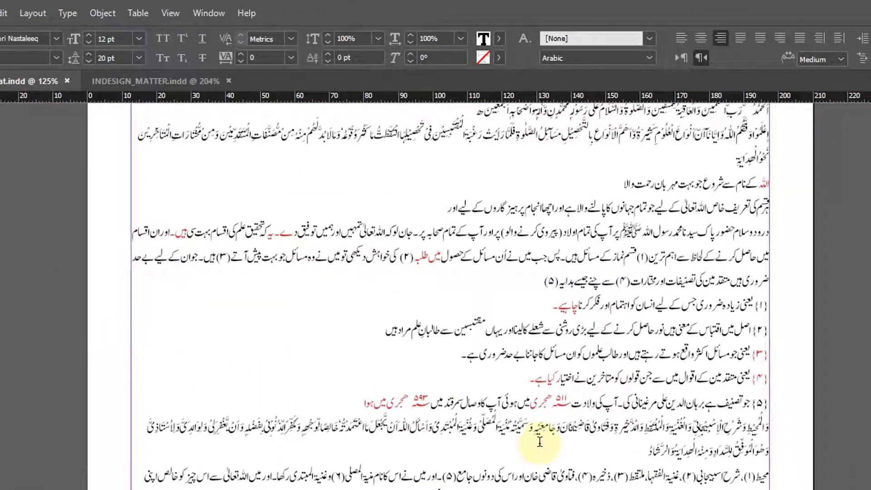
scroll(584, 441, up, 10)
click(692, 273)
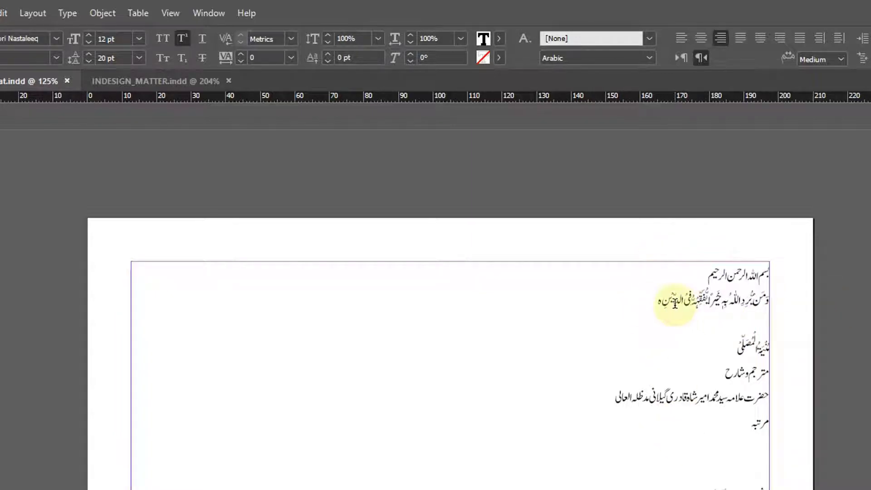
Open Find/Change for a GREP search and replace the old find expression with \(\d{1,2}\) to match parenthesised one- or two-digit numbers
scroll(571, 363, down, 2)
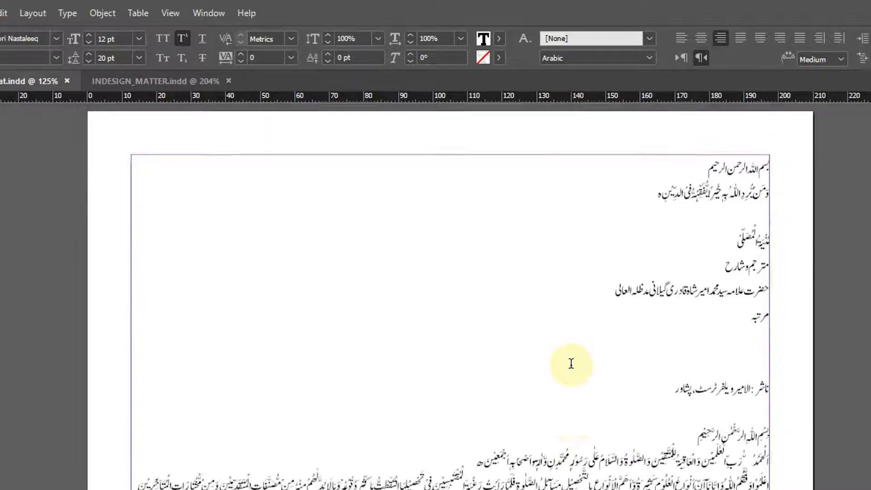
scroll(571, 364, down, 2)
key(Escape)
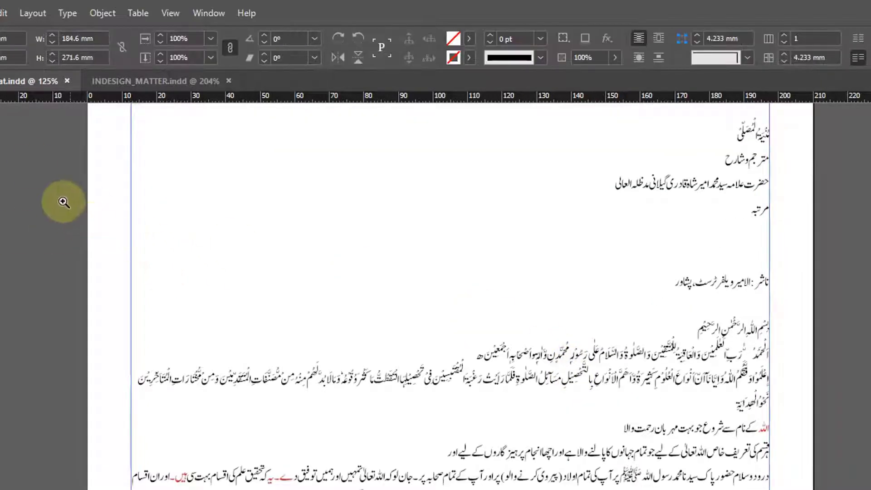
drag(63, 201, 788, 487)
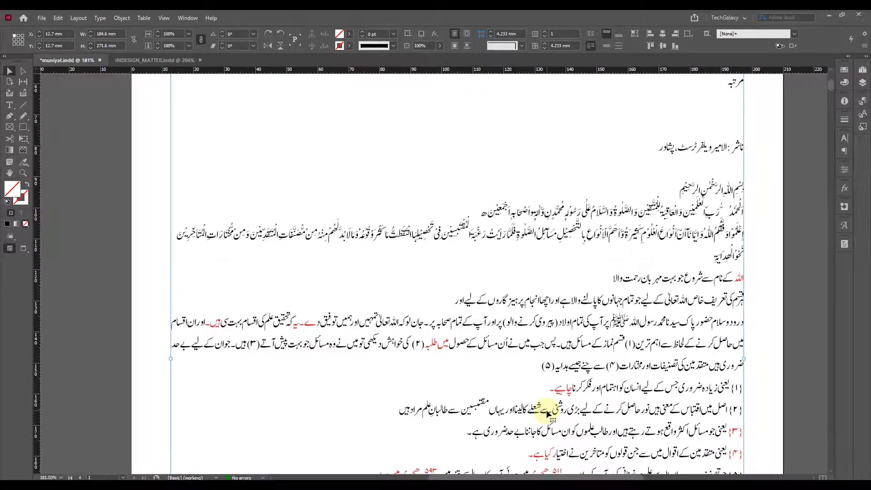
key(ctrl+f)
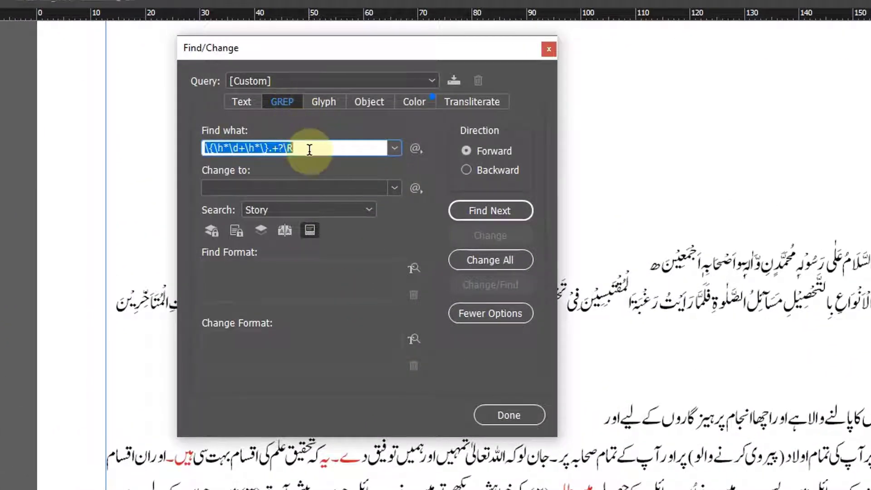
key(BackSpace)
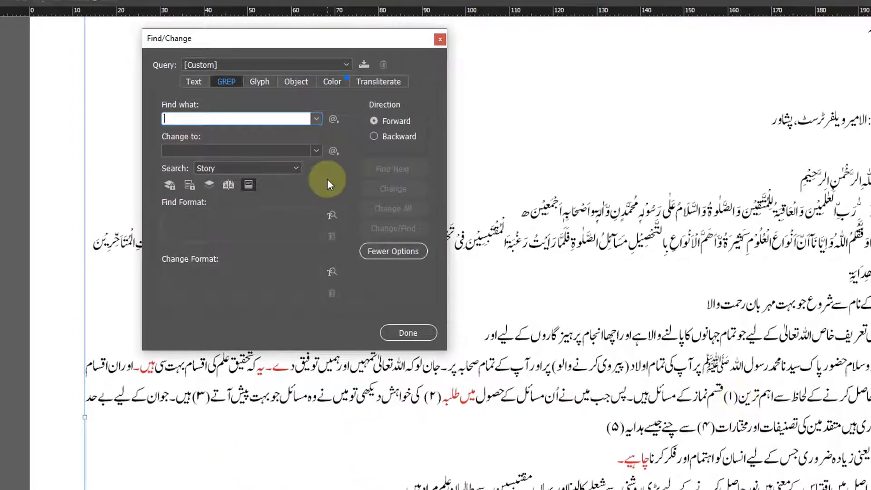
text(.)
key(BackSpace)
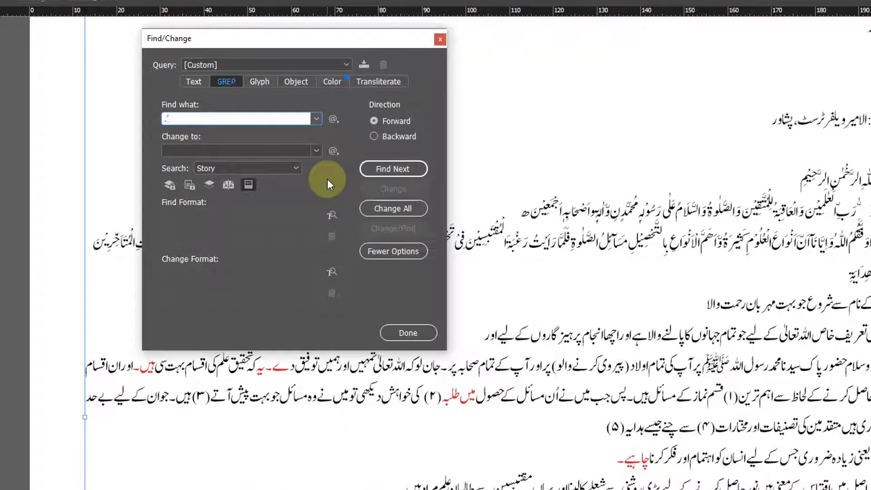
text(\)
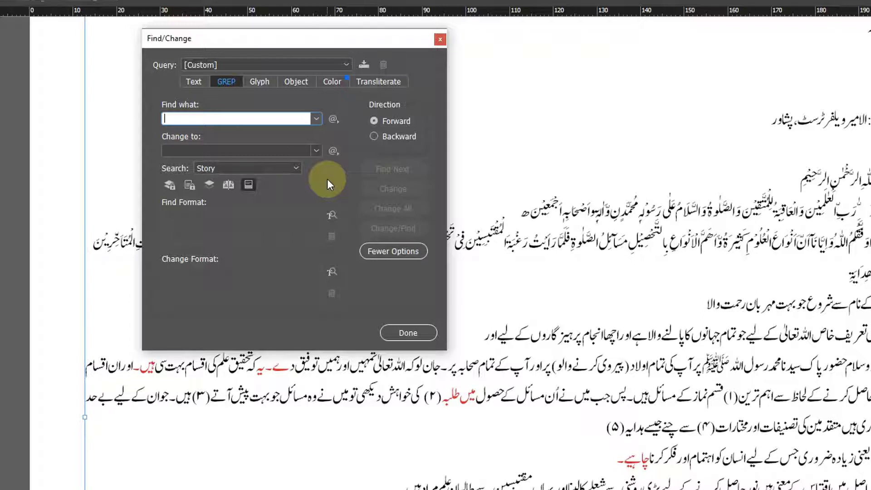
text(()
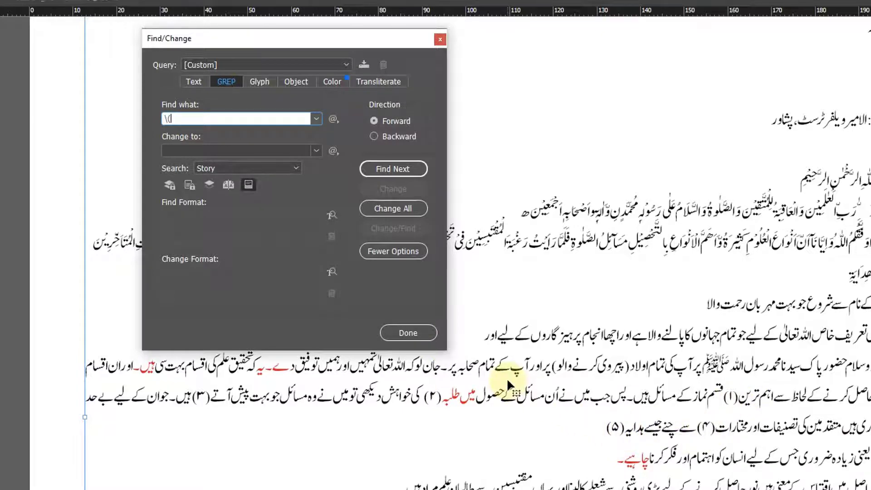
text(\d)
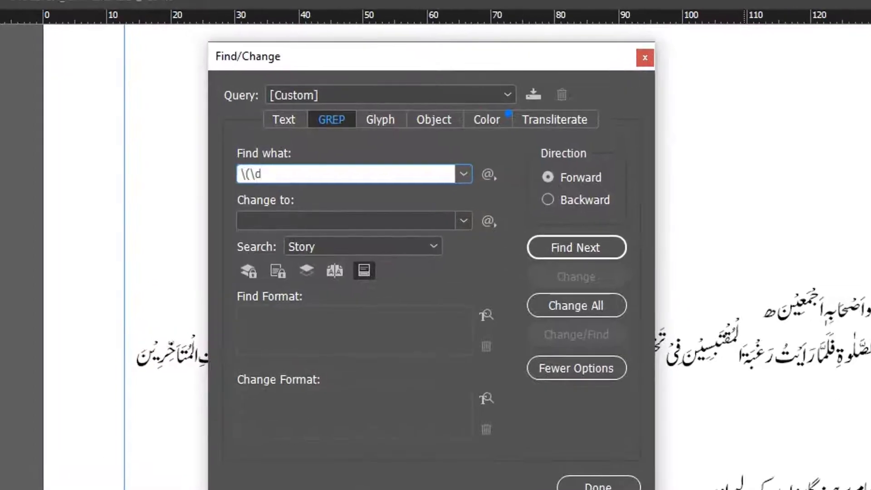
text({})
text(1,2)
text(\)
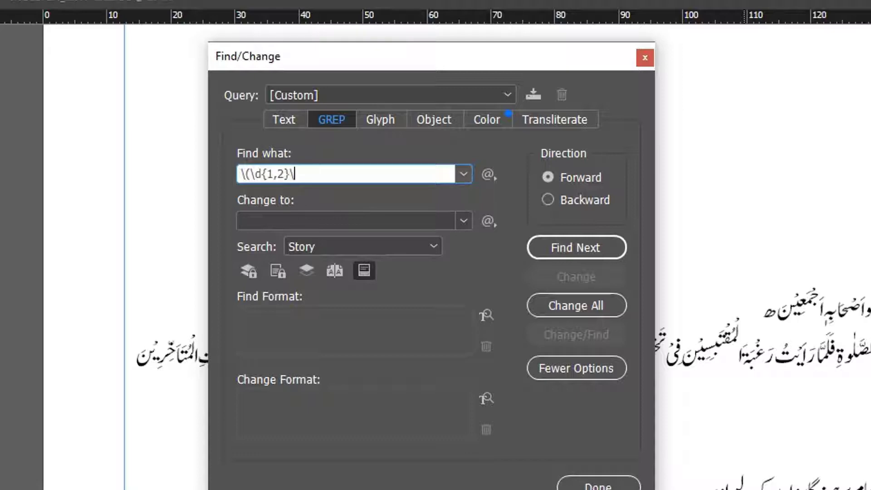
text())
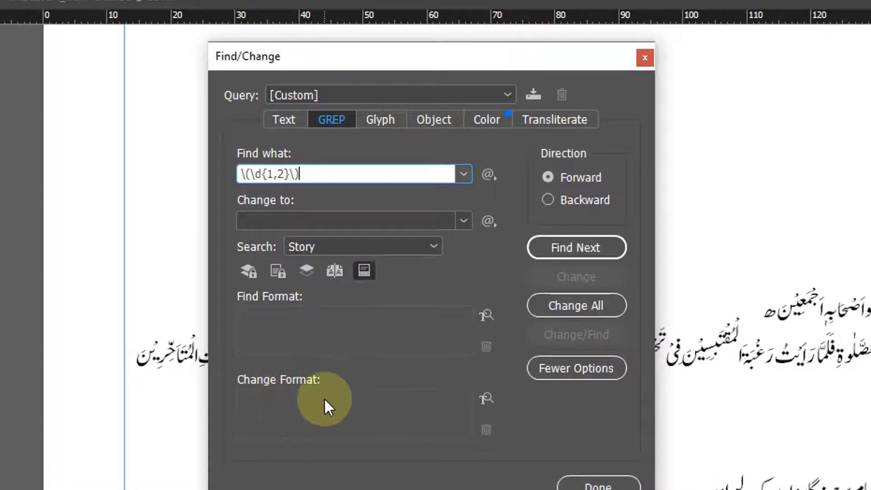
Set the replacement to the clipboard contents with ~c and find the first two parenthesised references in the story
click(280, 219)
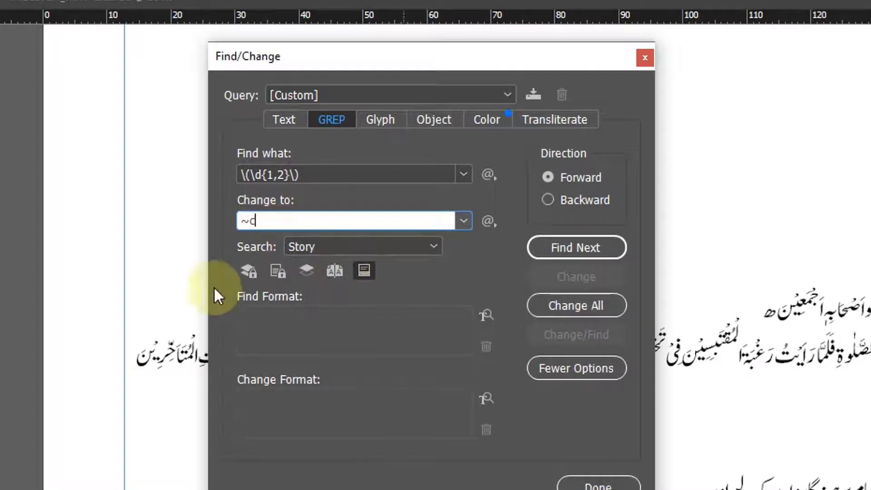
click(239, 219)
drag(239, 219, 287, 219)
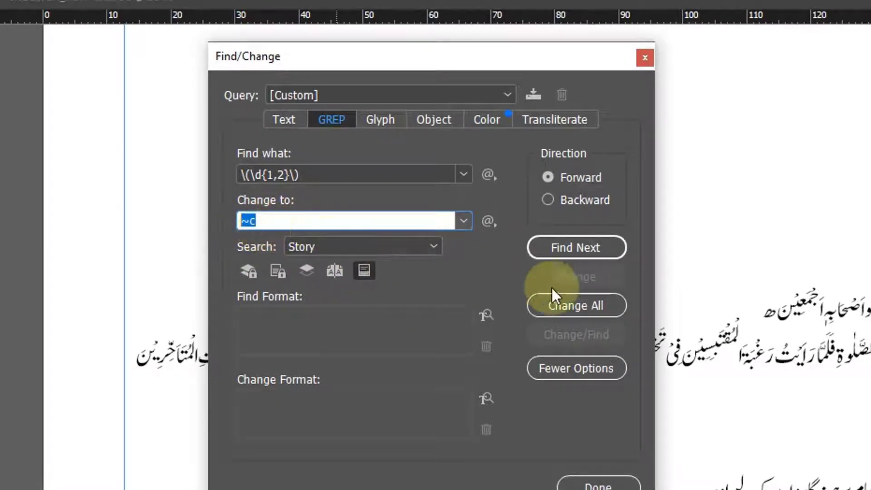
click(583, 246)
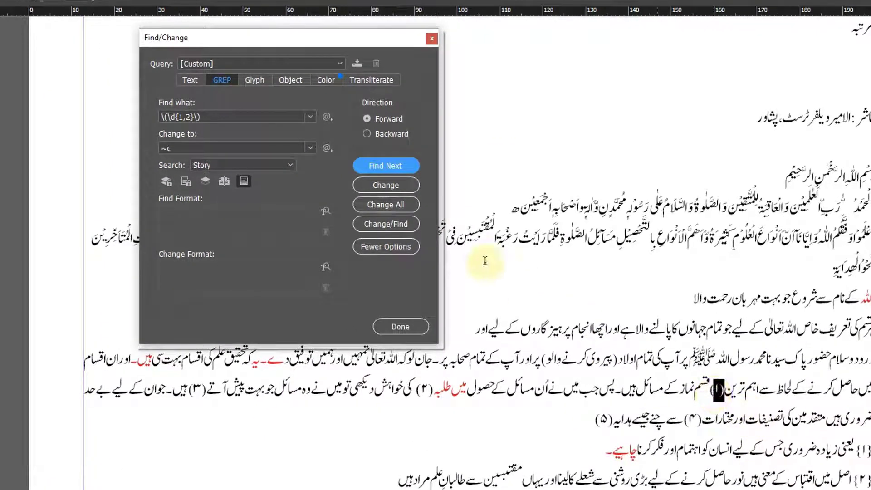
click(409, 166)
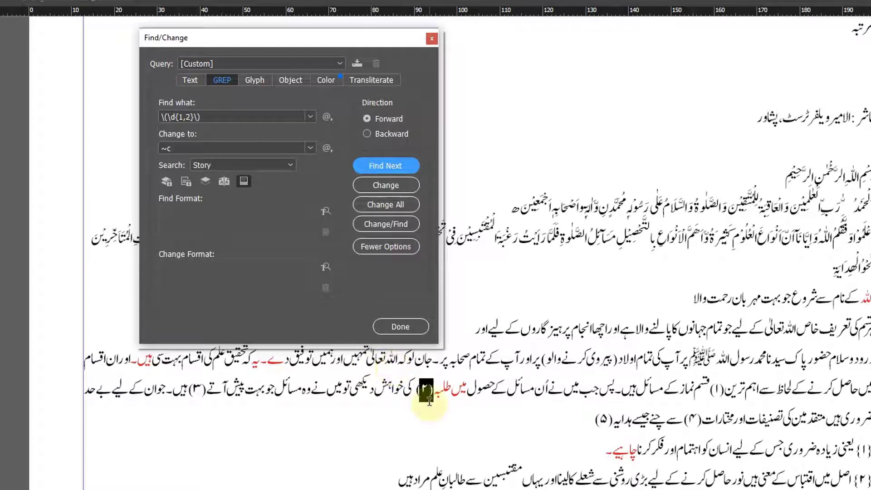
Replace every parenthesised reference number in the story with the copied footnote marker, and close Find/Change
click(400, 207)
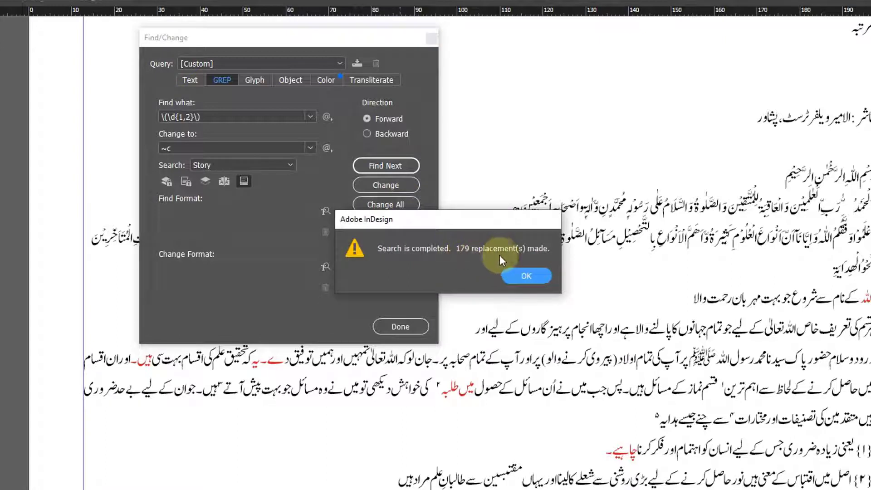
click(523, 276)
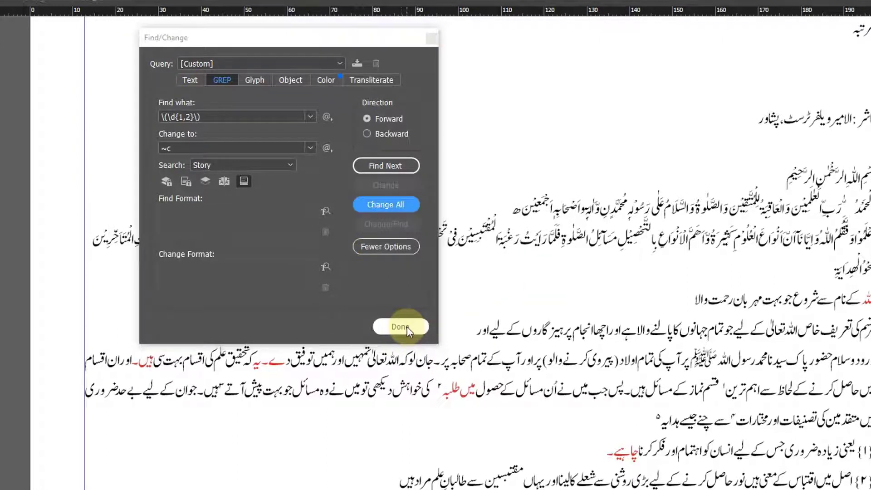
click(405, 327)
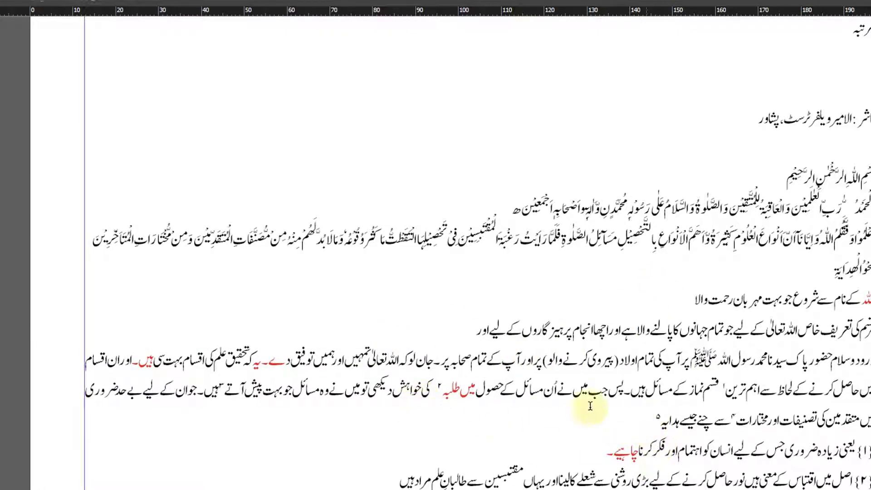
Compare the superscript footnote references in the first page's text with the empty footnote lines at its foot and the curly-braced notes
scroll(611, 391, down, 10)
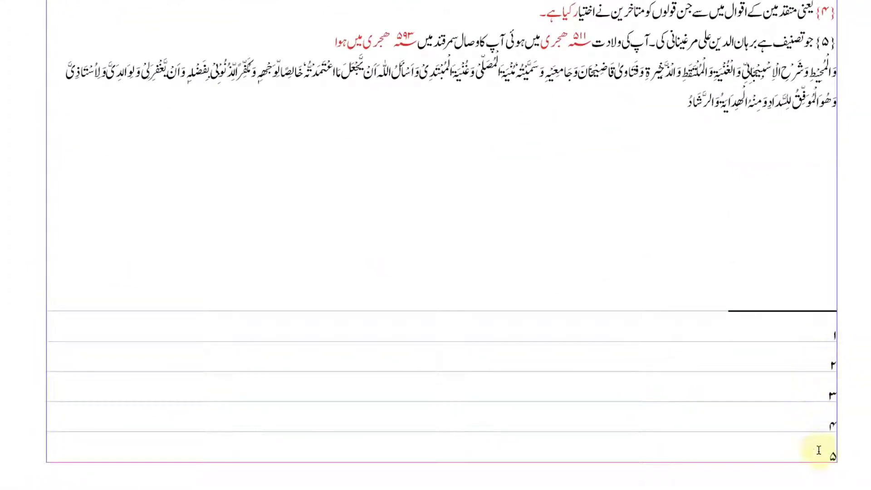
scroll(748, 412, up, 8)
scroll(802, 406, up, 10)
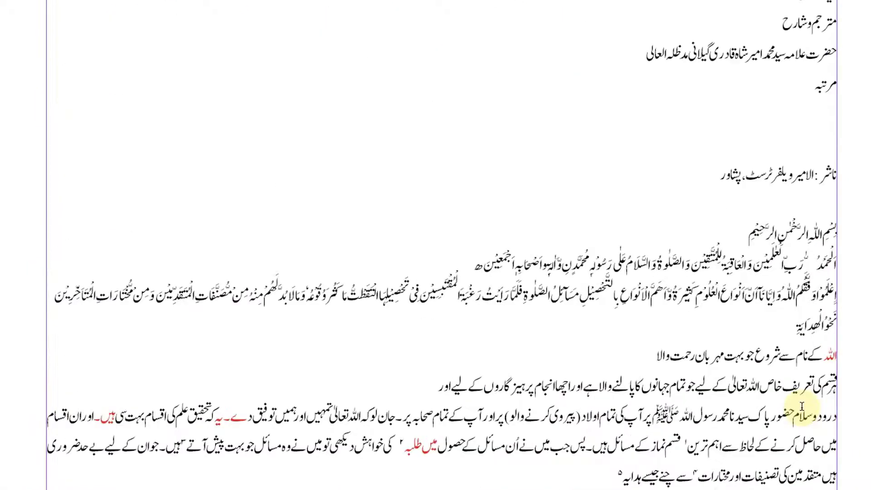
scroll(803, 407, down, 13)
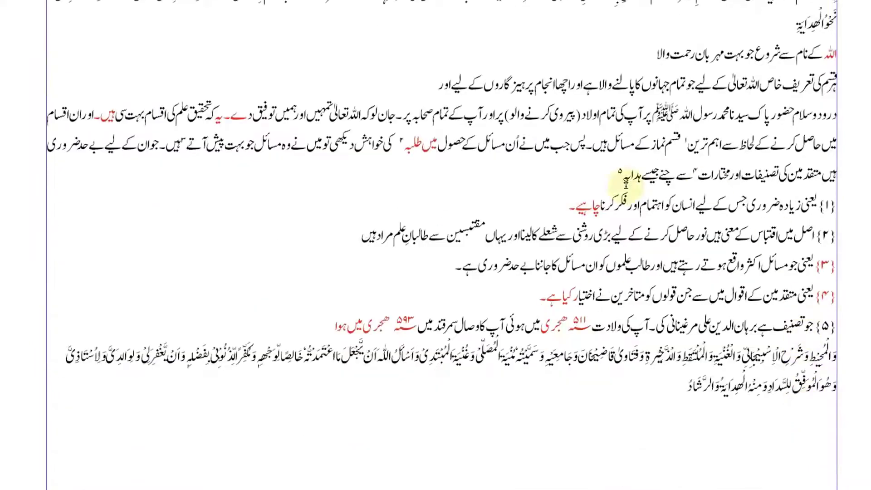
Cut the text of the curly-braced note {۱} and place the cursor in the first empty footnote at the page's foot
drag(558, 208, 817, 204)
key(ctrl+x)
scroll(819, 272, down, 5)
click(819, 342)
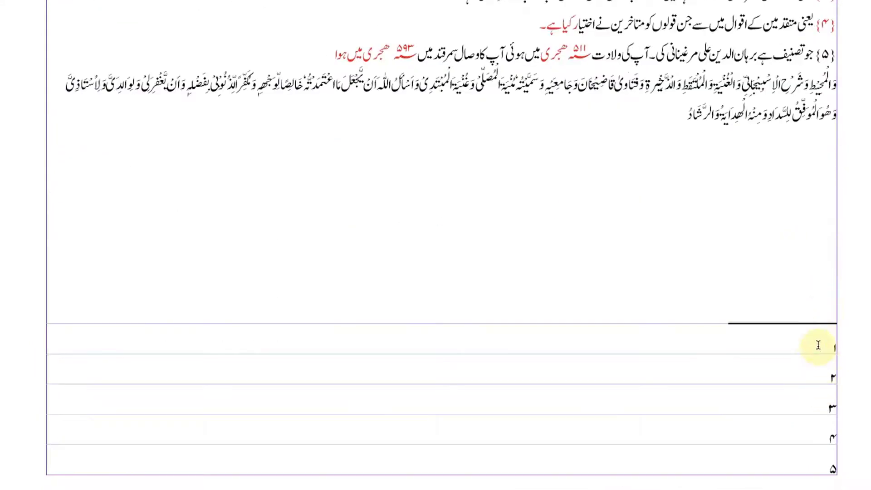
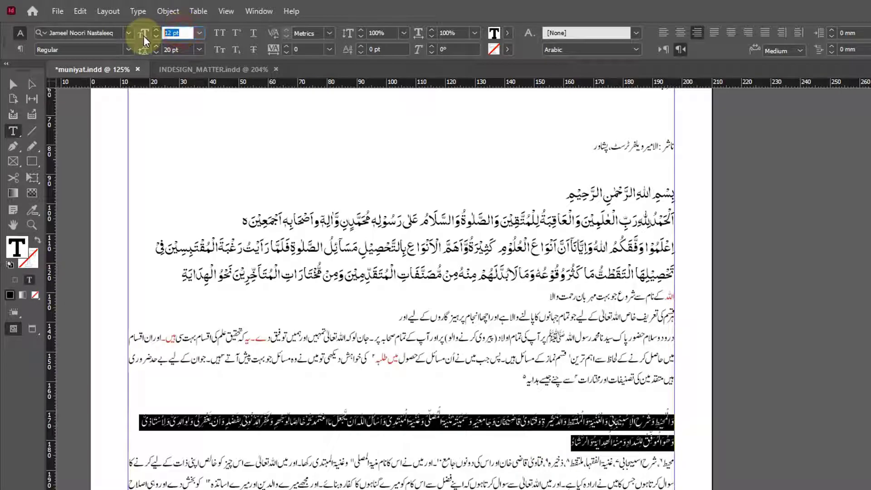
Format the selected second Arabic passage at 15 pt with 26 pt leading in the 1 MUHAMMADI QURA font
text(15)
click(178, 50)
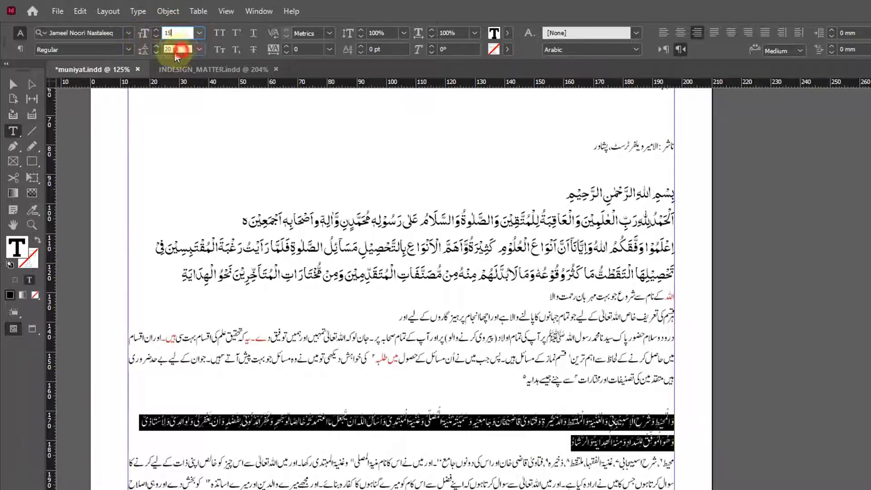
text(26)
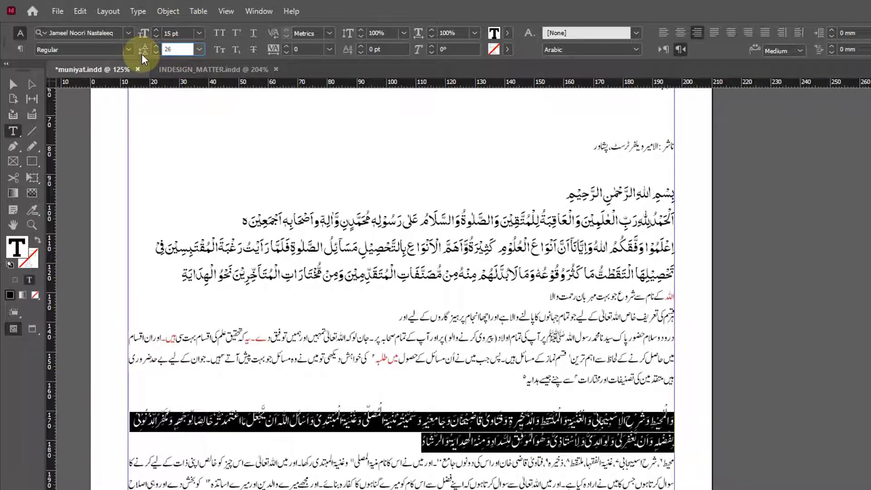
key(Return)
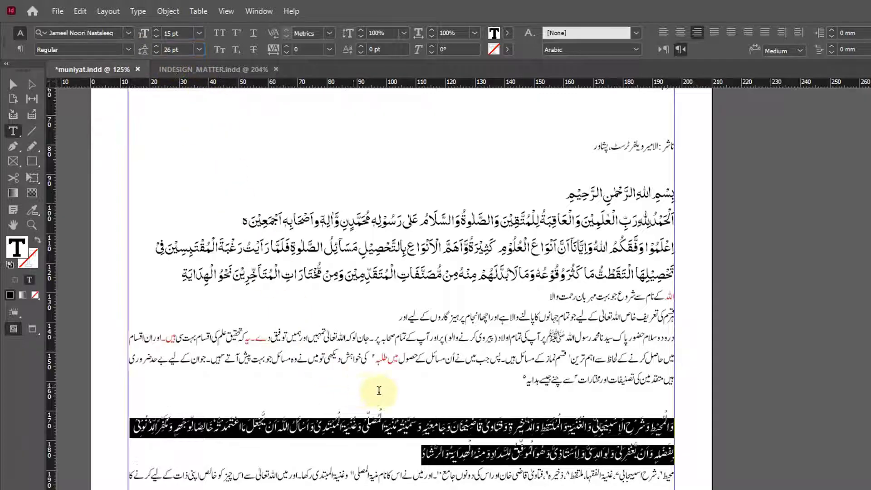
click(133, 31)
click(140, 92)
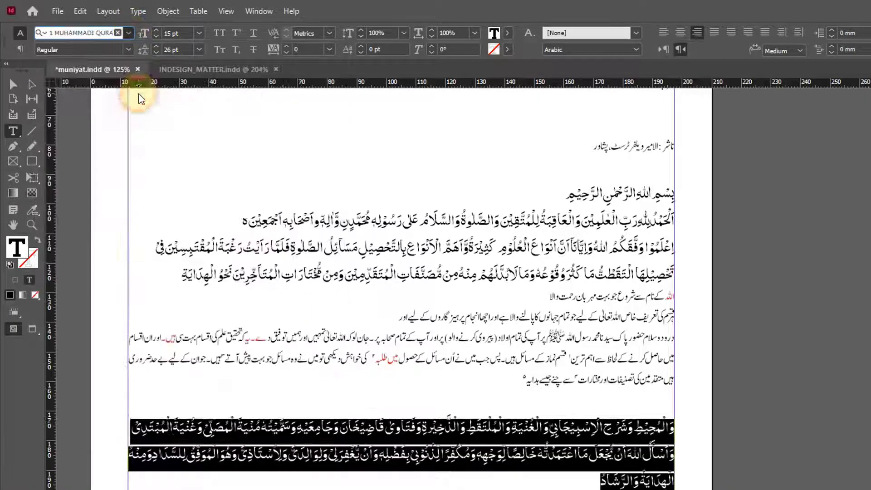
Insert a blank line between the end of the first Arabic passage and its Urdu translation
click(601, 349)
scroll(603, 347, up, 5)
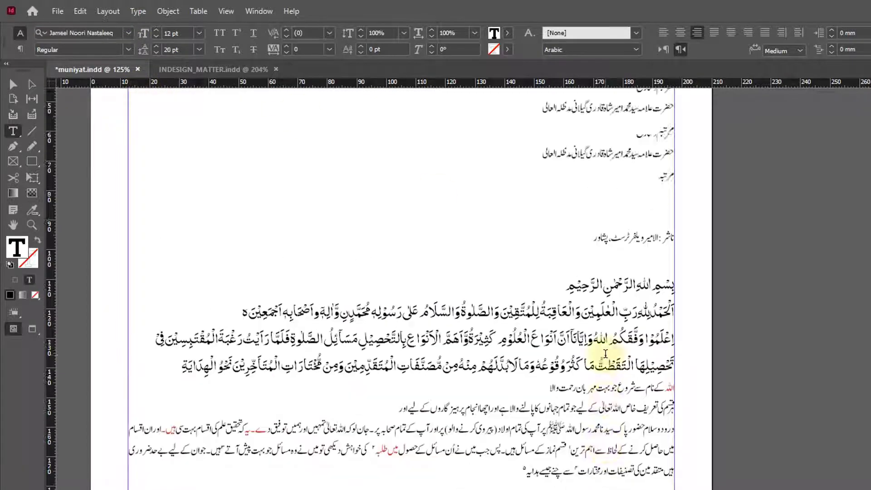
scroll(603, 354, down, 5)
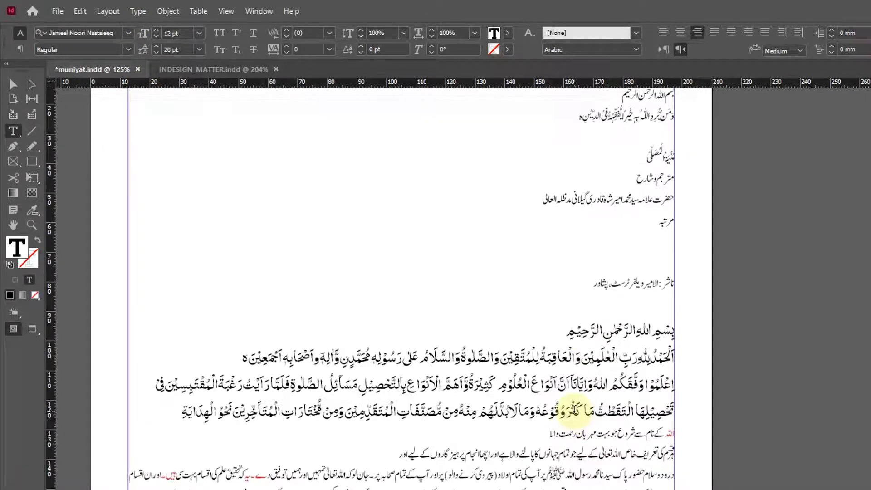
click(162, 278)
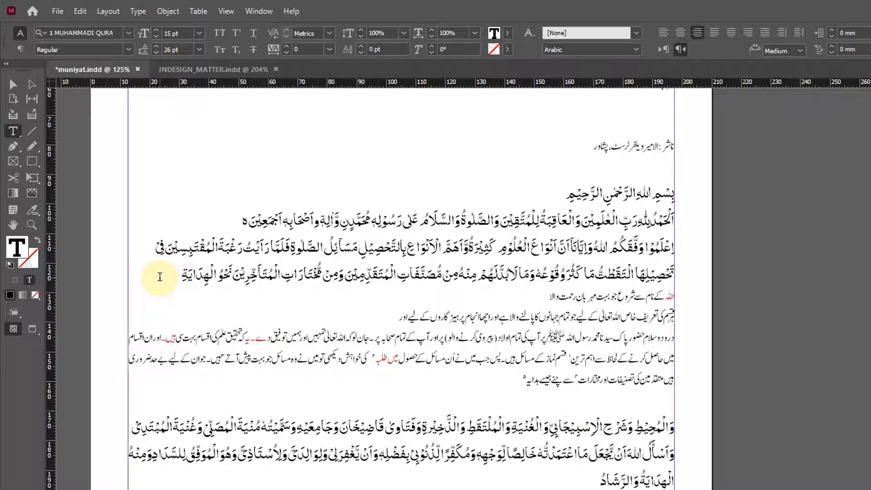
key(Return)
click(403, 385)
Review the spacing and footnotes around the two Arabic passages and compare them with the original InPage document
scroll(660, 454, down, 5)
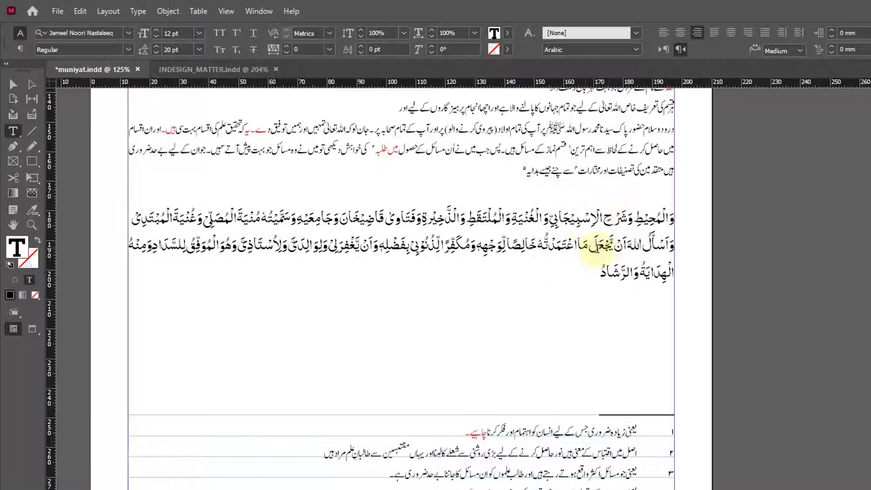
click(616, 363)
click(615, 200)
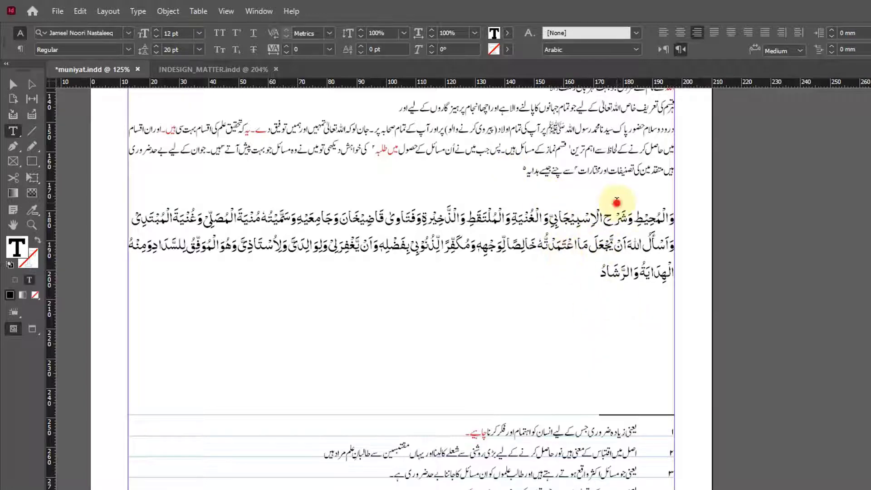
scroll(647, 290, up, 5)
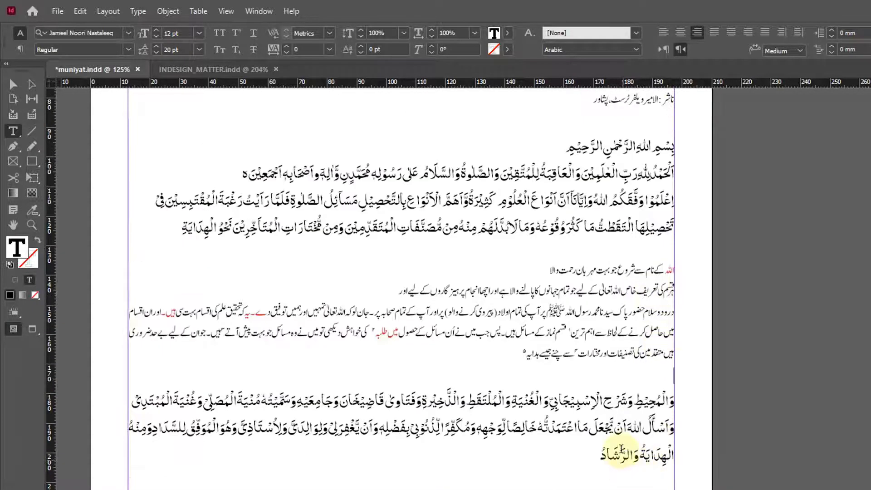
scroll(621, 446, up, 3)
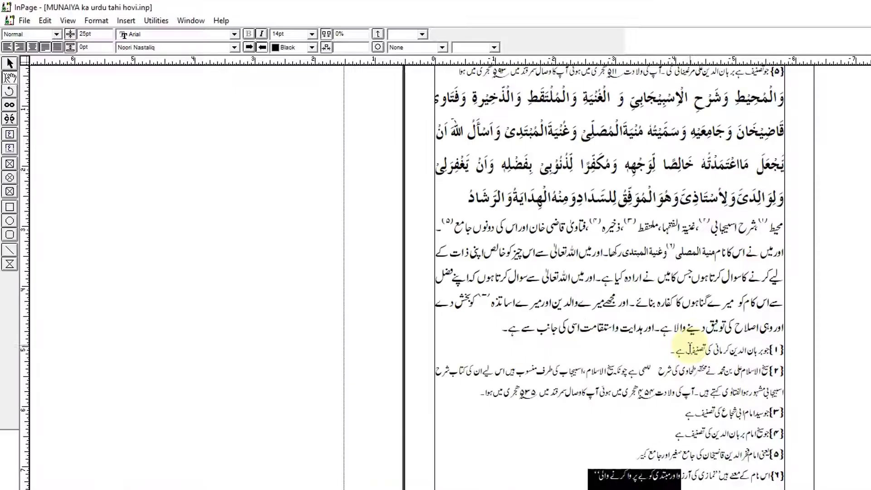
scroll(689, 357, up, 3)
drag(560, 273, 635, 240)
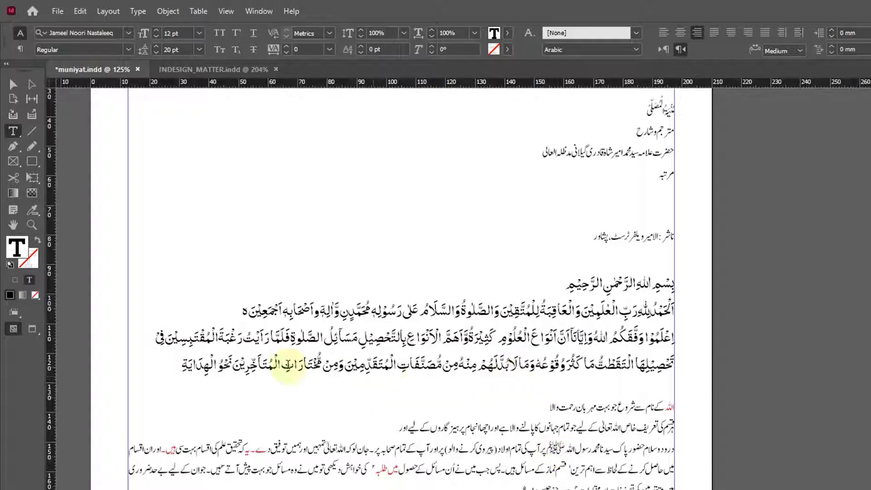
Enlarge the first Arabic passage, including its Bismillah line, to 24 pt with 48 pt leading
drag(172, 367, 704, 288)
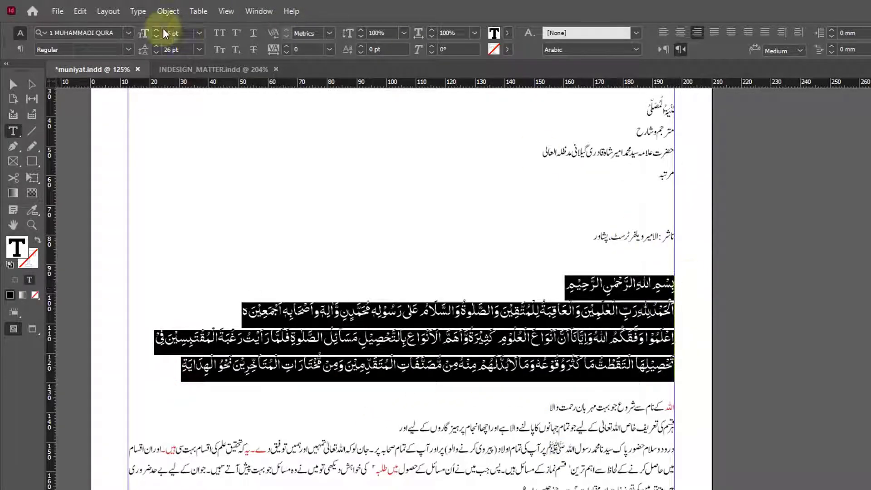
drag(172, 32, 121, 32)
text(صا)
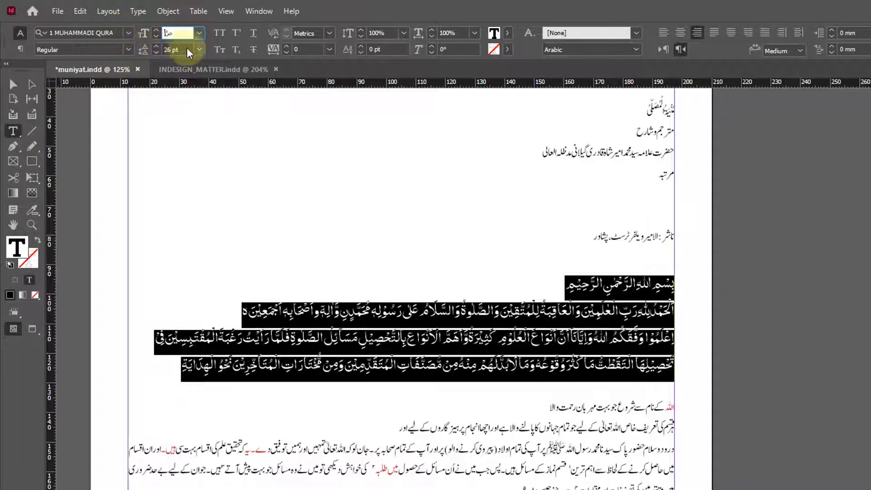
key(Return)
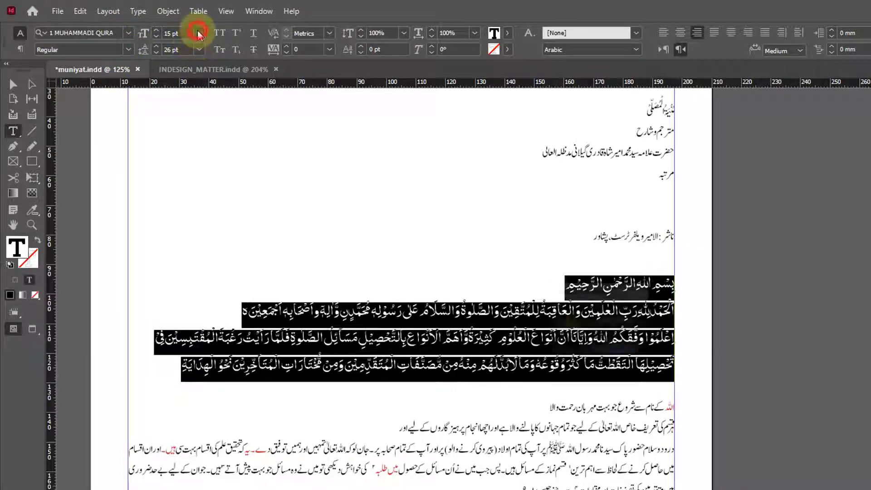
click(615, 347)
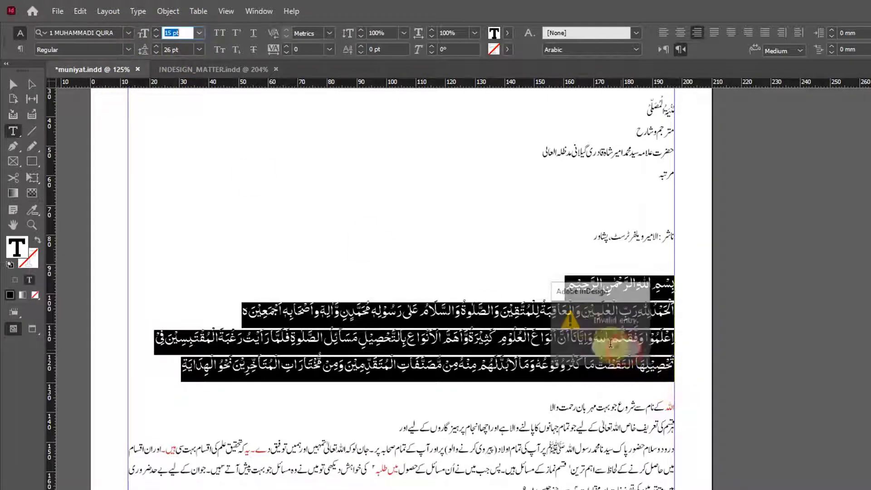
click(199, 33)
click(183, 168)
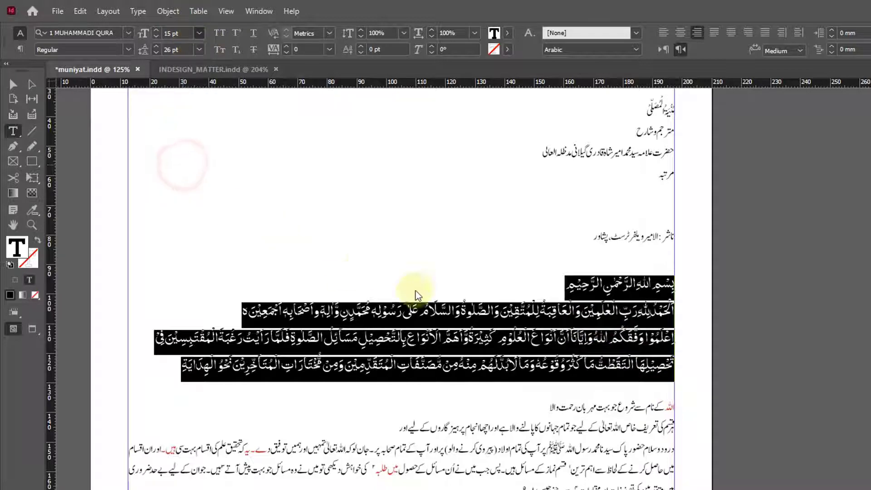
click(199, 49)
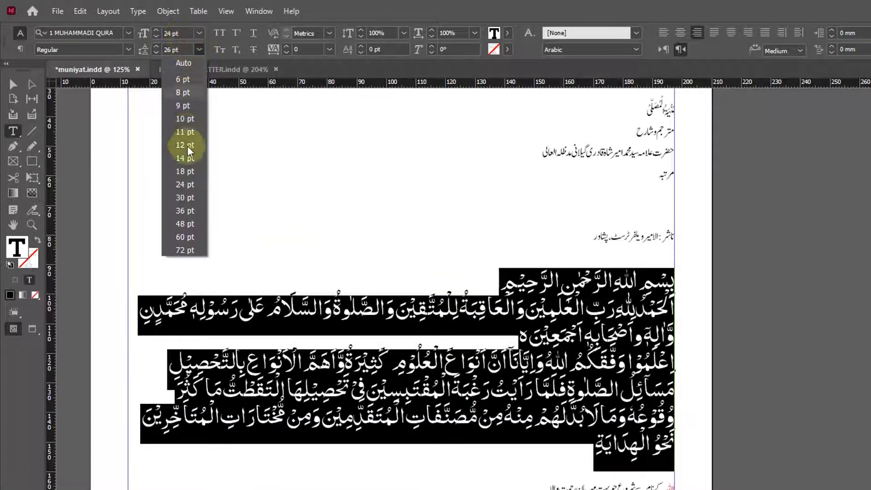
click(186, 224)
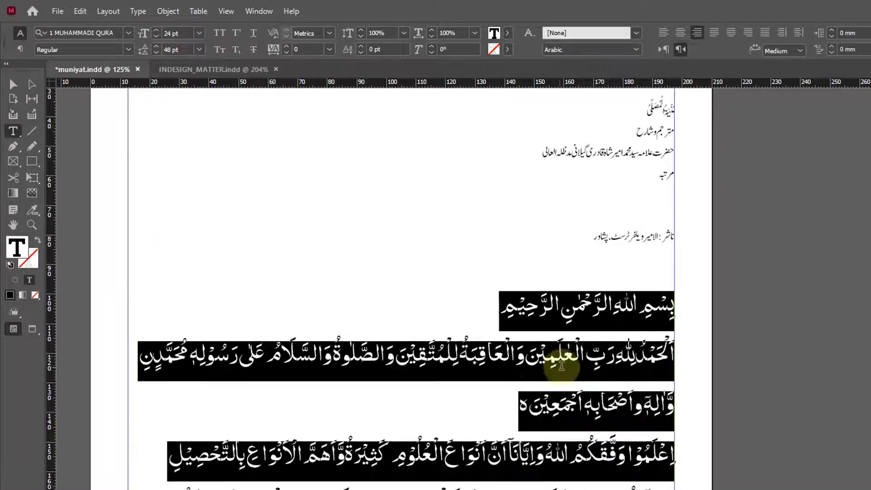
Remove one blank line above the enlarged Arabic passage and check footnote ۵ against its reference in the Urdu text
scroll(544, 360, down, 5)
scroll(544, 363, down, 10)
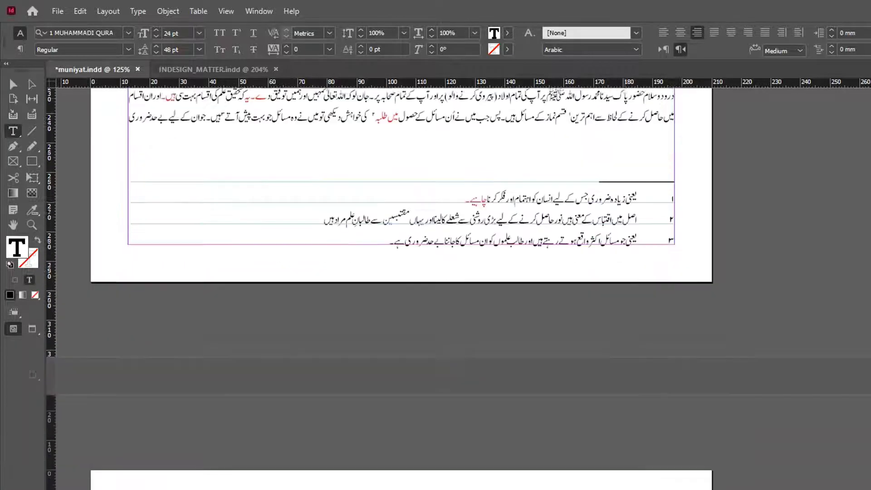
scroll(544, 453, up, 8)
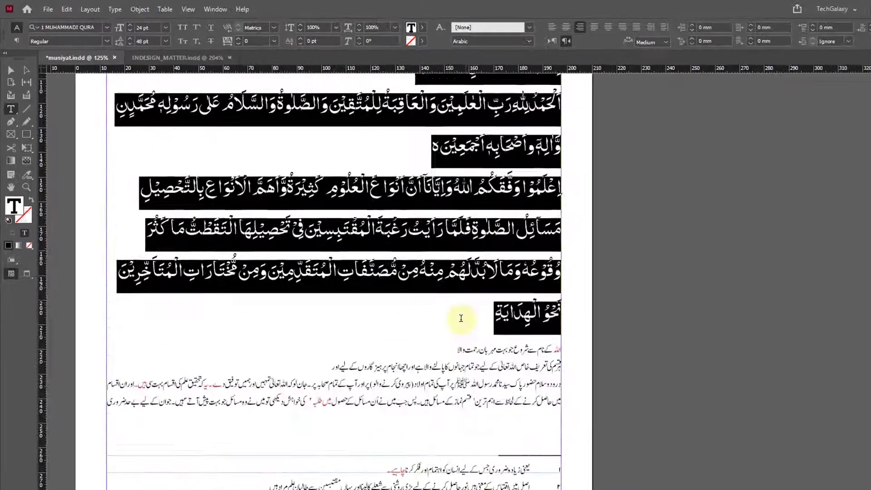
scroll(461, 318, down, 5)
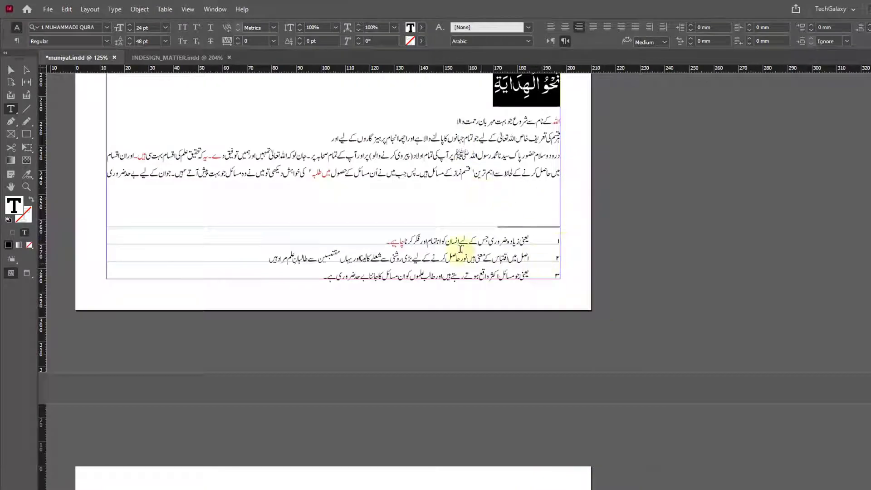
scroll(458, 250, up, 8)
click(495, 174)
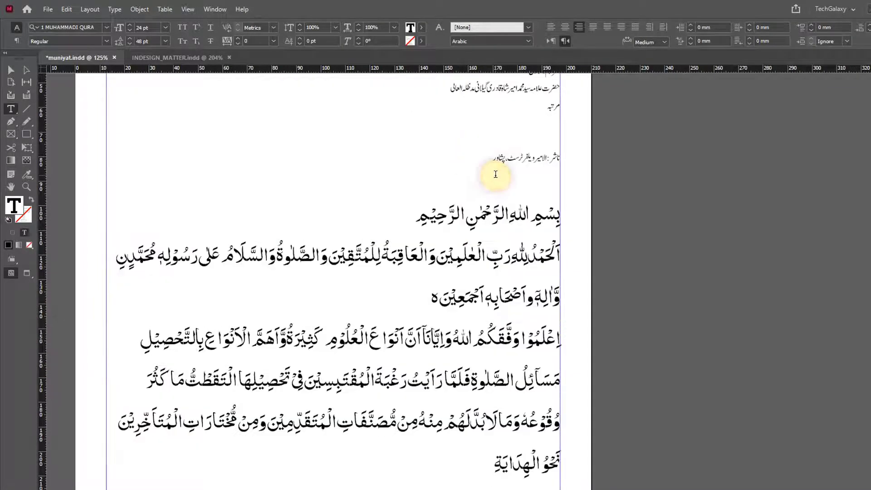
scroll(495, 174, down, 5)
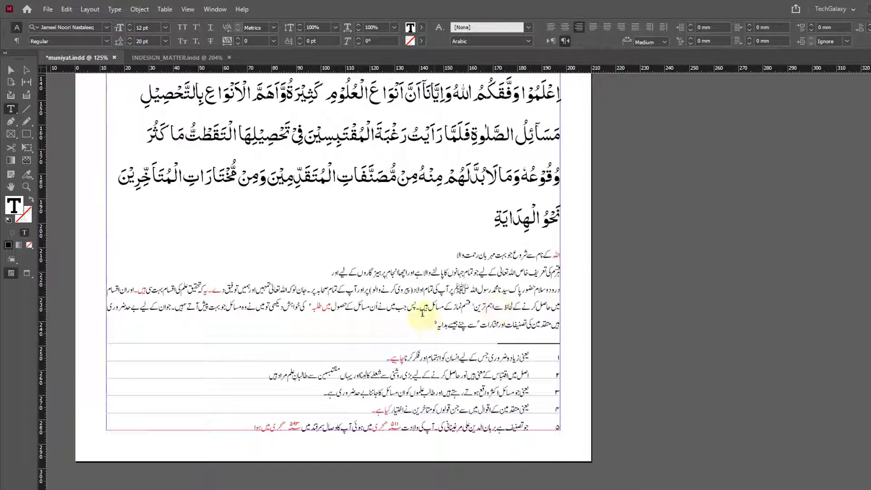
click(556, 426)
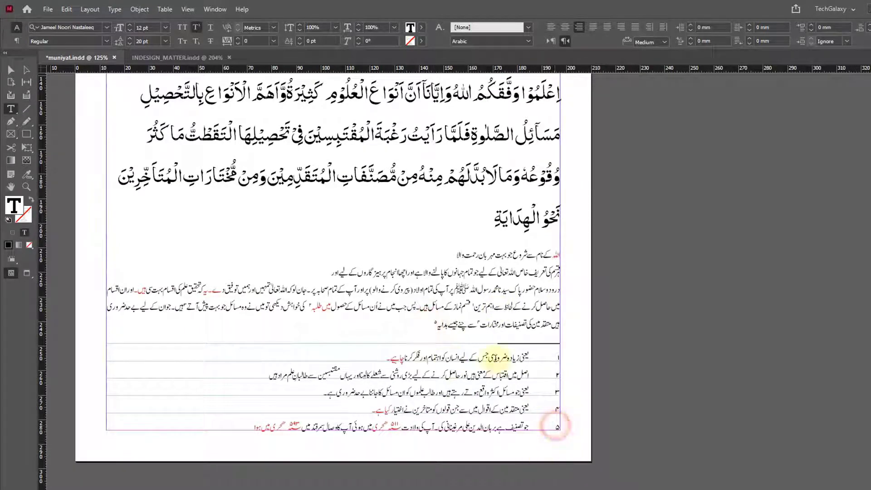
click(433, 325)
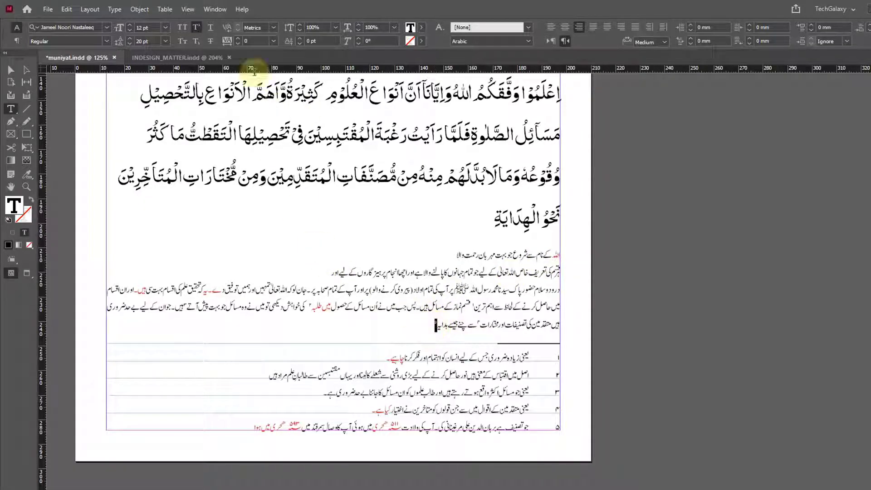
Open Document Footnote Options and show the prefix ( and the suffix ) in the footnote references
click(114, 9)
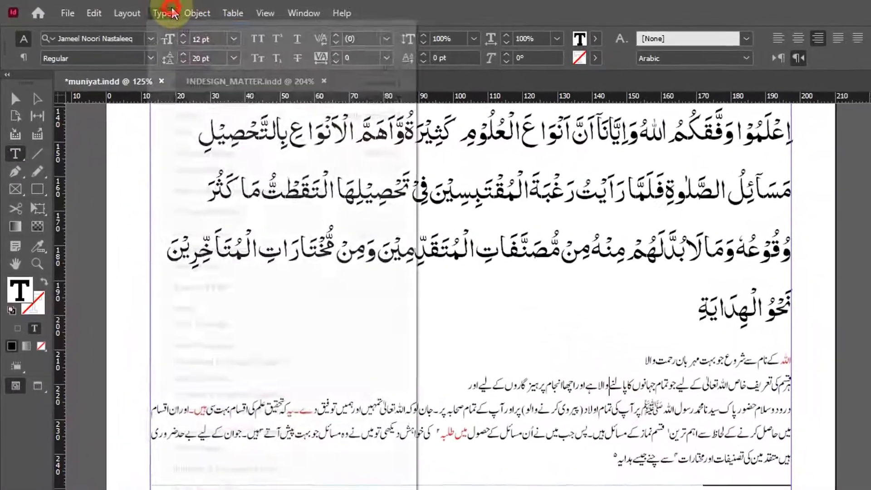
click(115, 9)
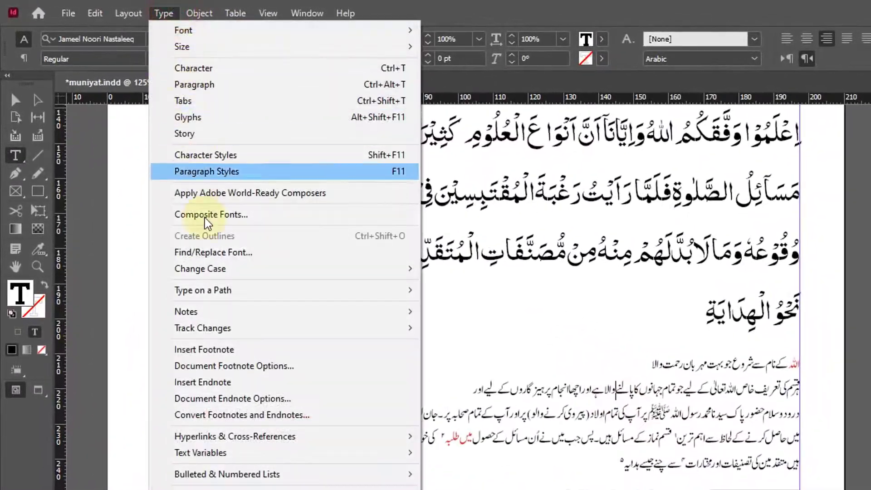
click(232, 366)
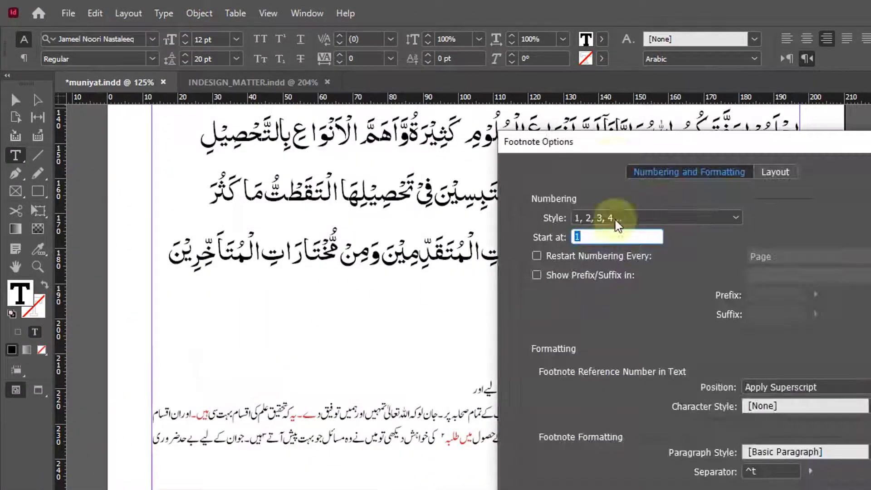
drag(603, 142, 303, 107)
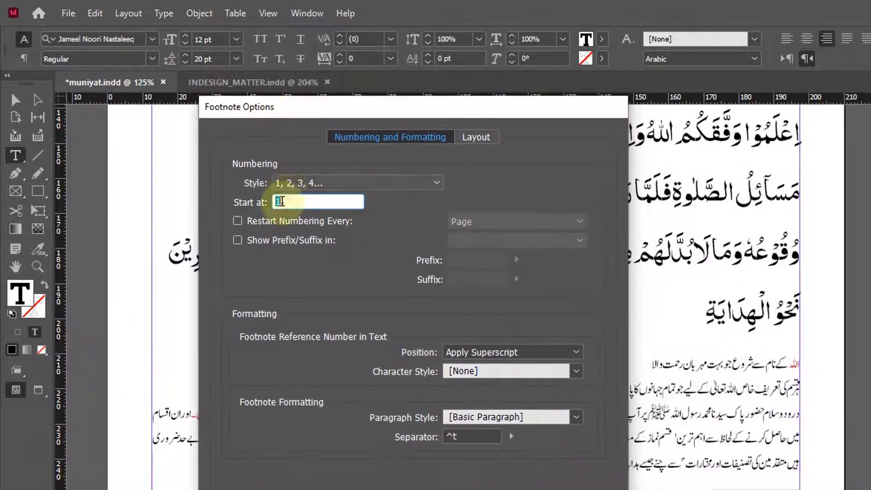
click(237, 241)
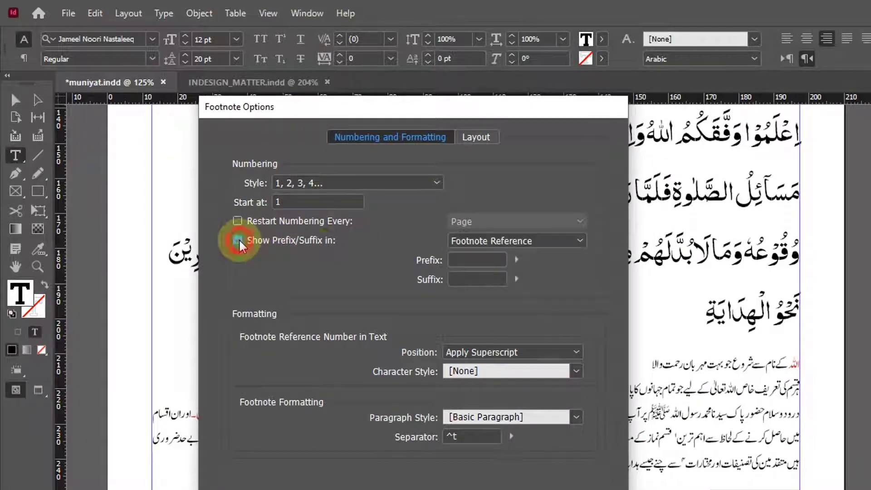
click(516, 259)
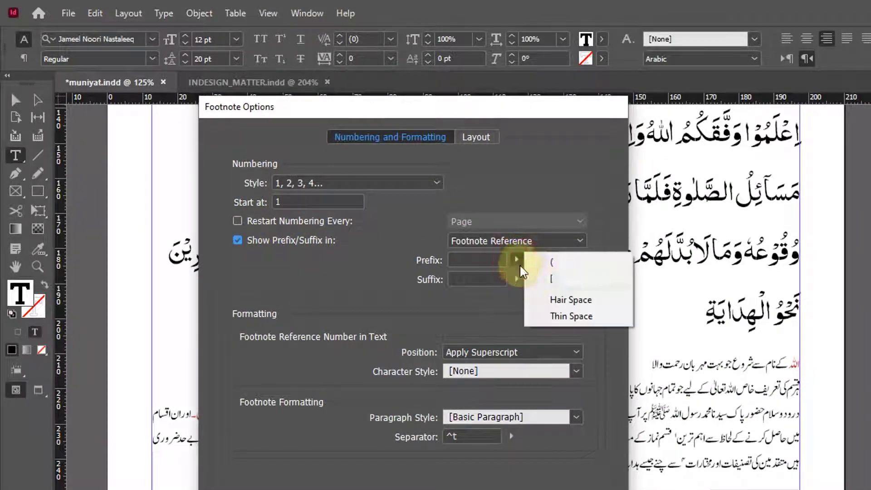
click(550, 265)
click(516, 279)
click(546, 283)
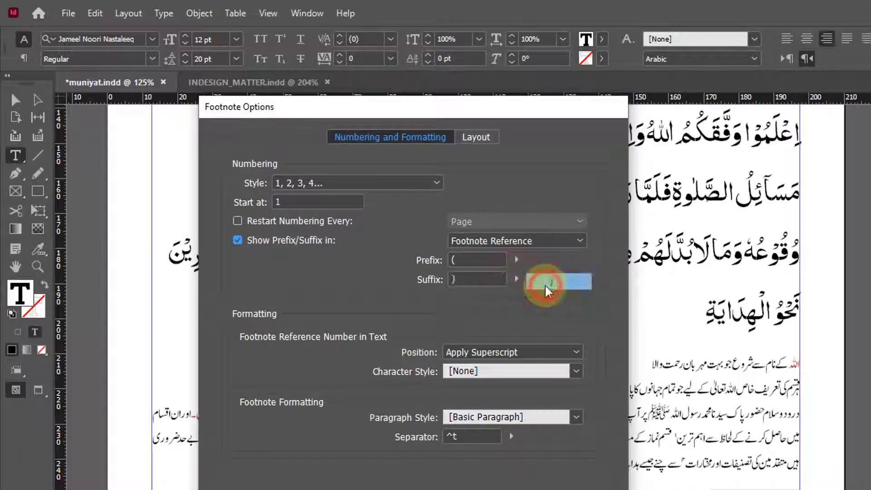
Turn on the footnote options preview and show the prefix and suffix in Both Reference and Text
drag(550, 113, 510, 158)
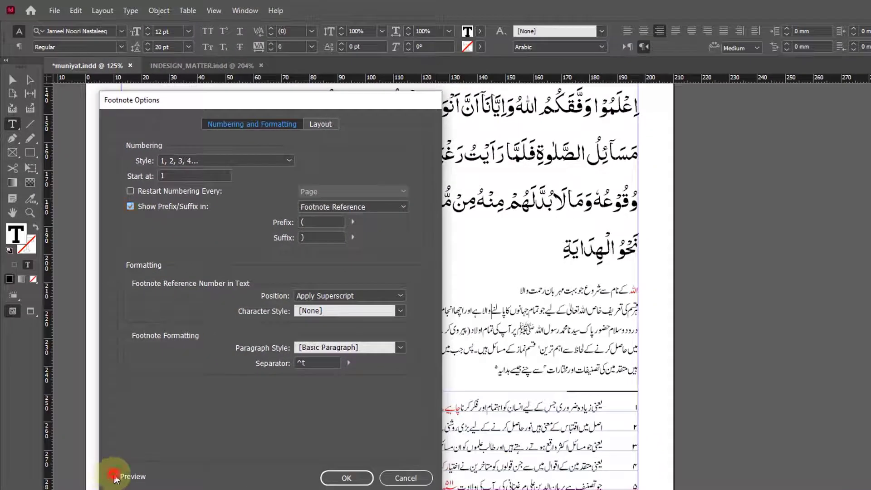
click(113, 475)
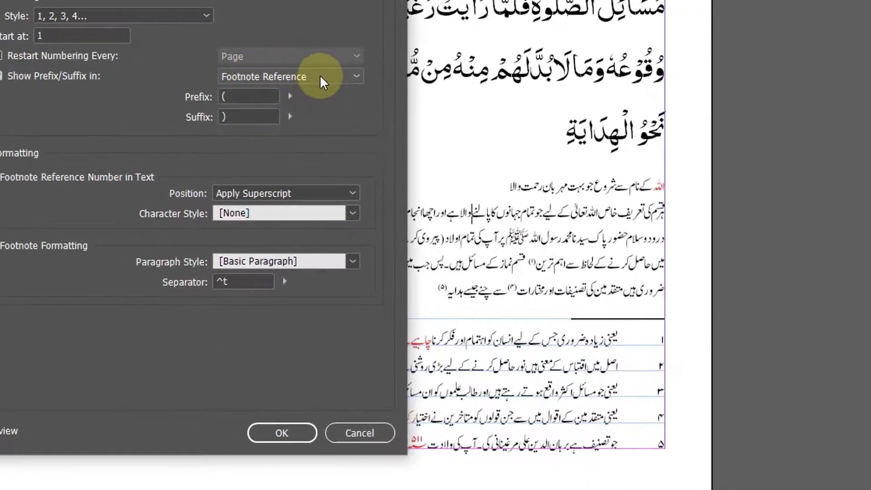
click(319, 76)
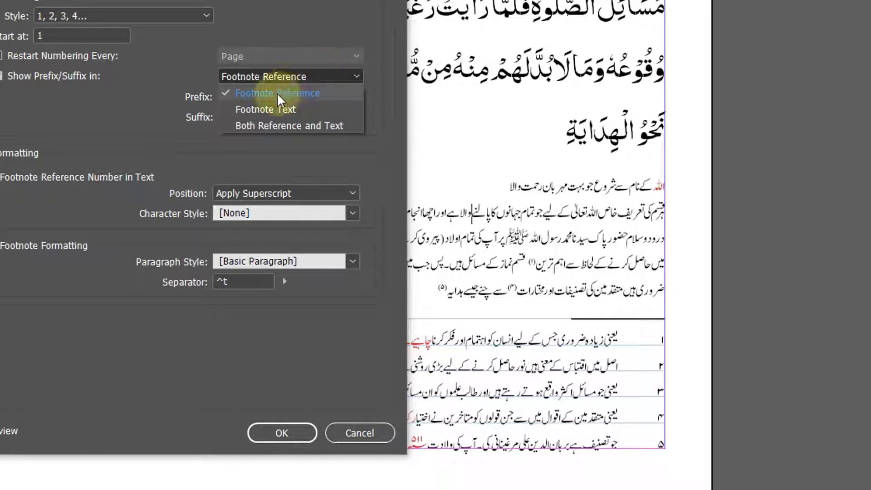
click(264, 126)
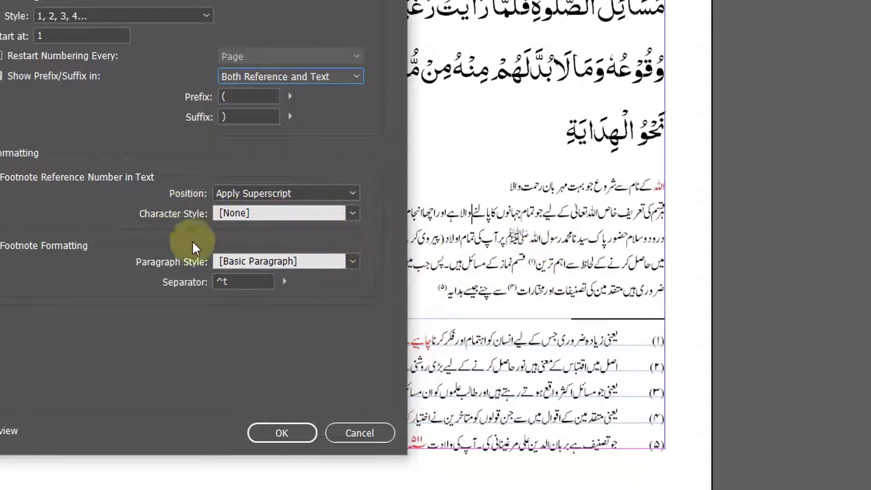
click(349, 218)
click(347, 214)
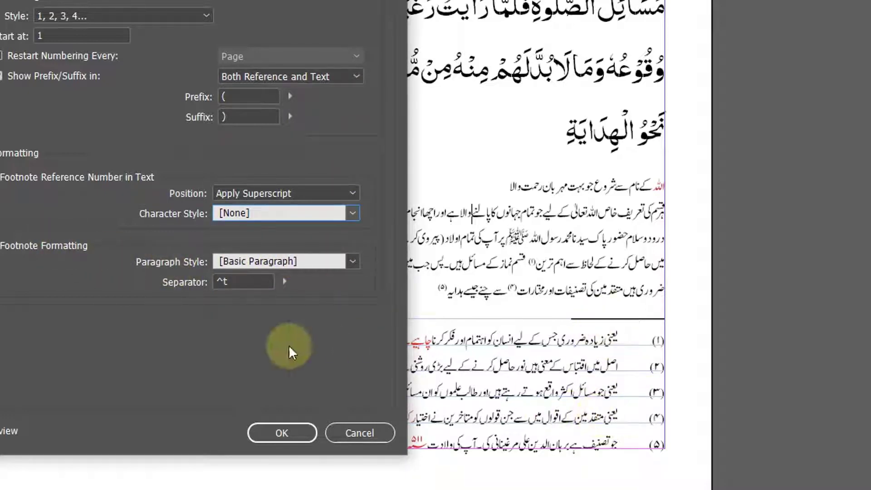
click(352, 261)
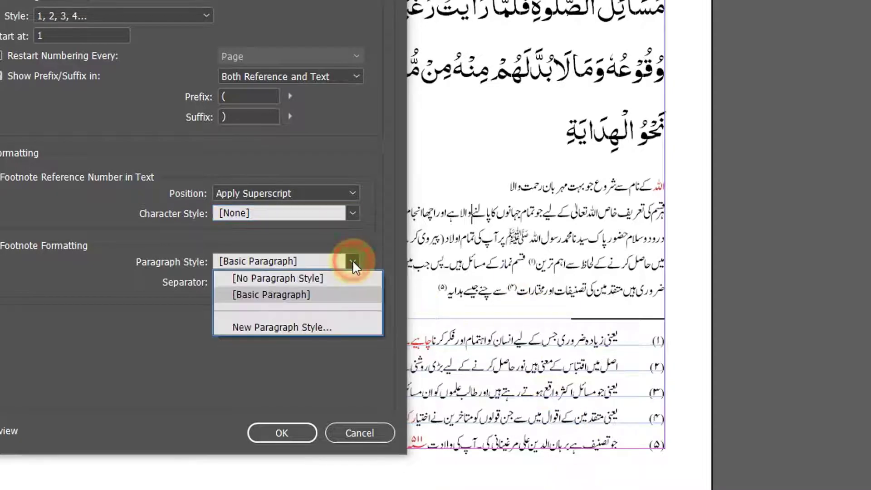
click(322, 132)
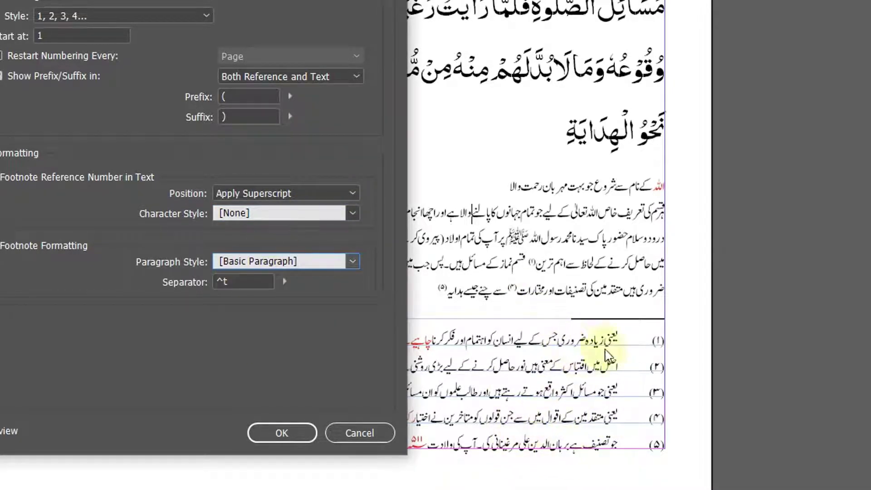
Create a new paragraph style named footnotes for the footnote formatting
click(353, 262)
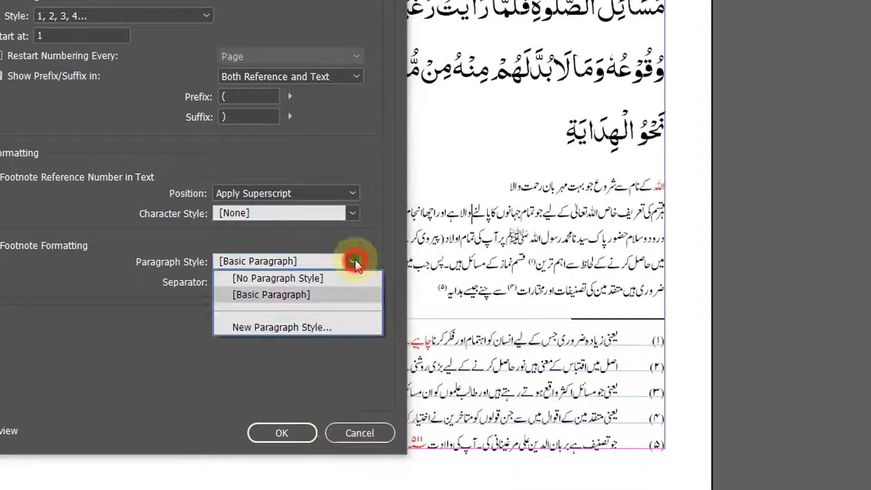
click(288, 327)
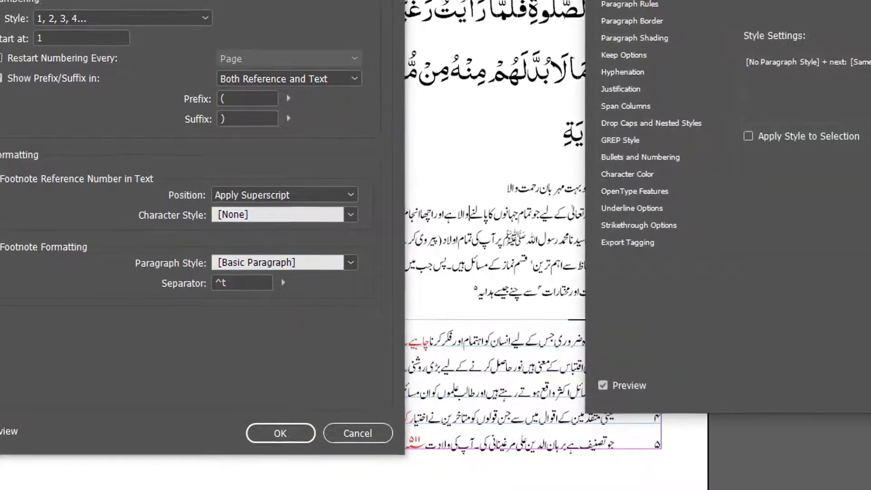
text(بحث)
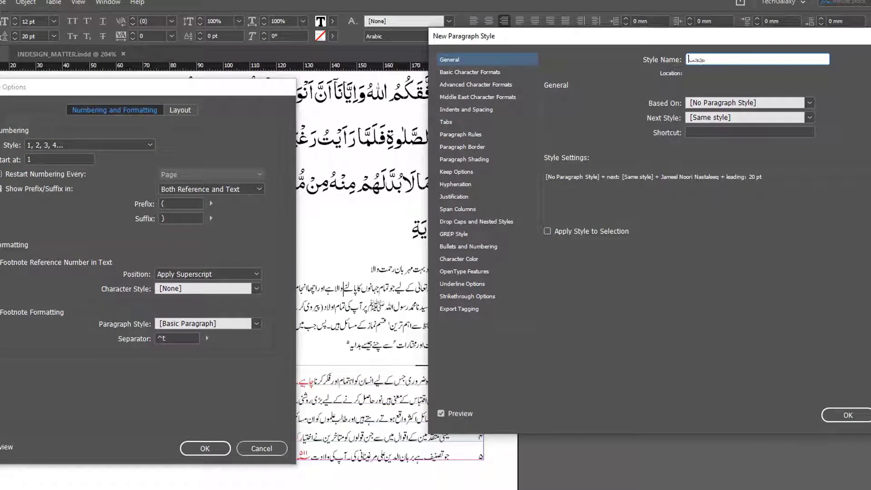
key(super+space)
key(BackSpace)
key(BackSpace)
key(BackSpace)
key(BackSpace)
key(BackSpace)
key(BackSpace)
key(BackSpace)
key(BackSpace)
key(BackSpace)
text(footnotes)
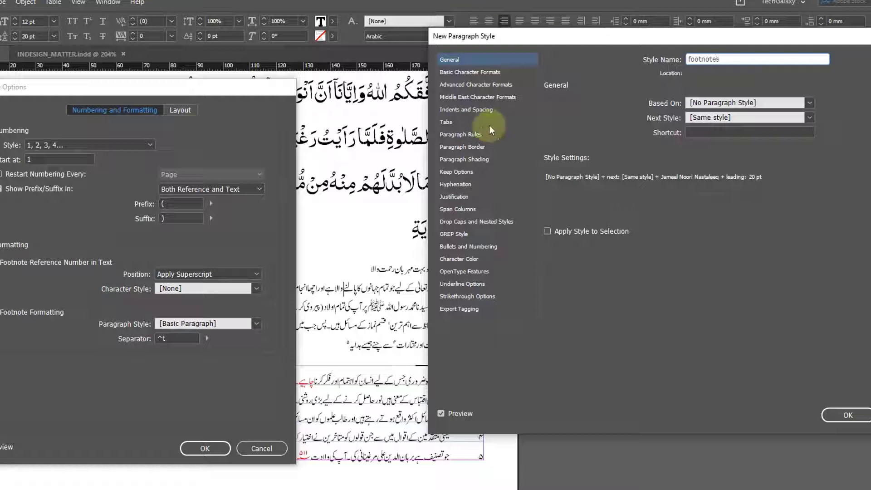
Set the footnotes style's basic character formats to 10 pt size and 16 pt leading, and save the style
click(470, 72)
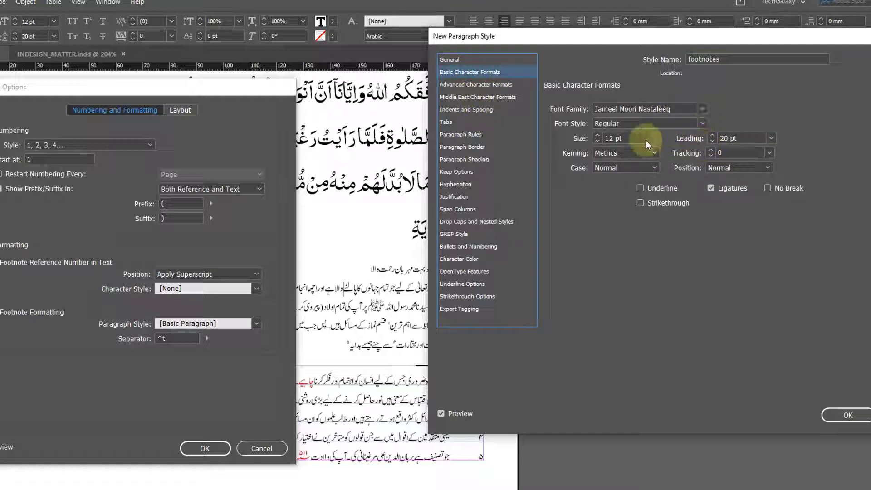
triple_click(634, 137)
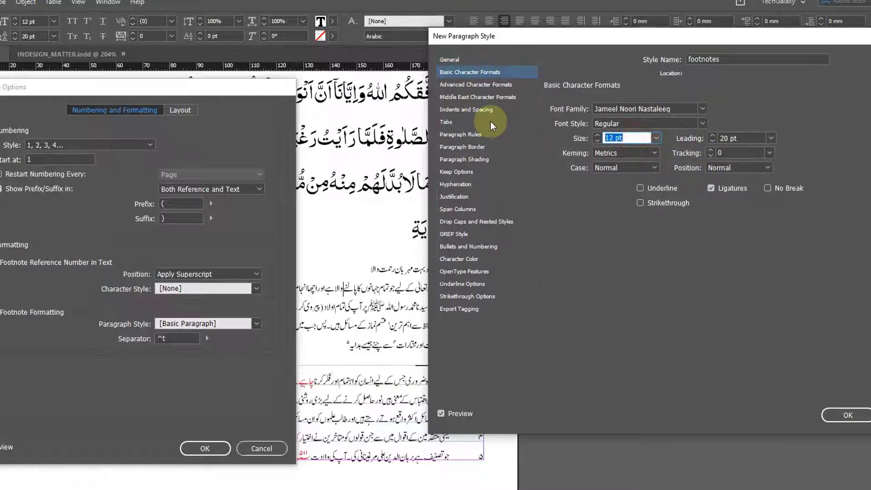
text(10)
key(Tab)
text(1)
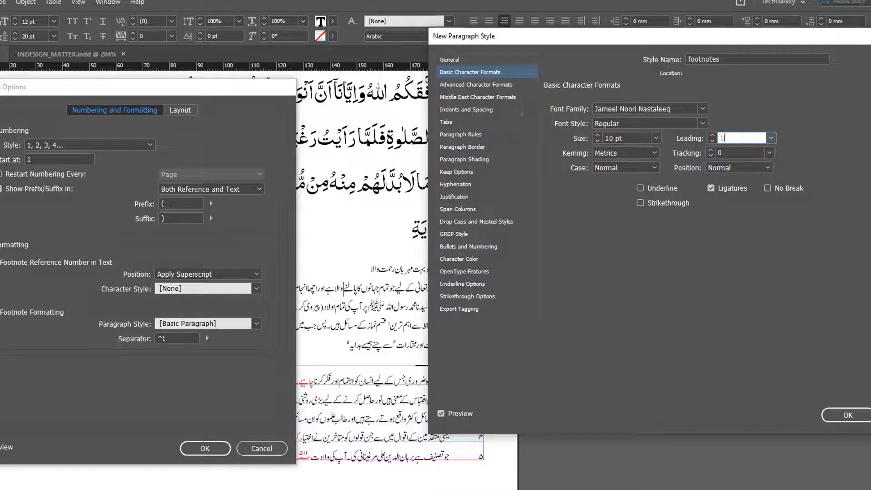
key(Tab)
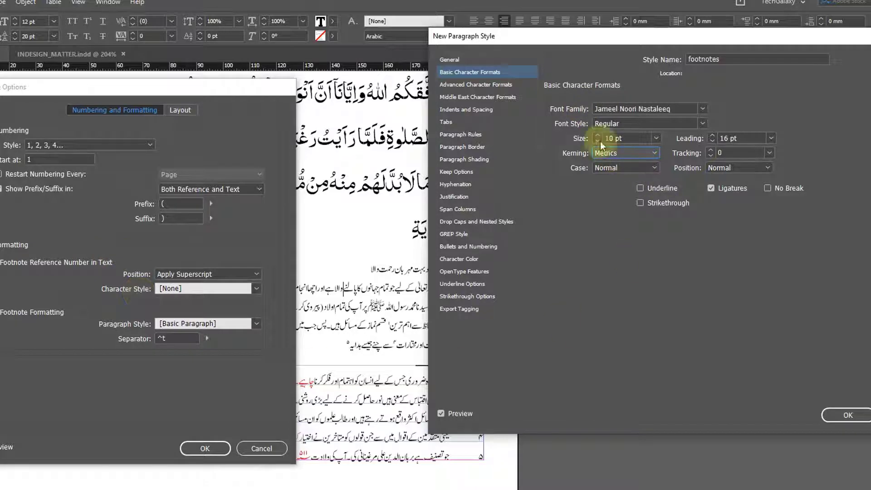
click(839, 419)
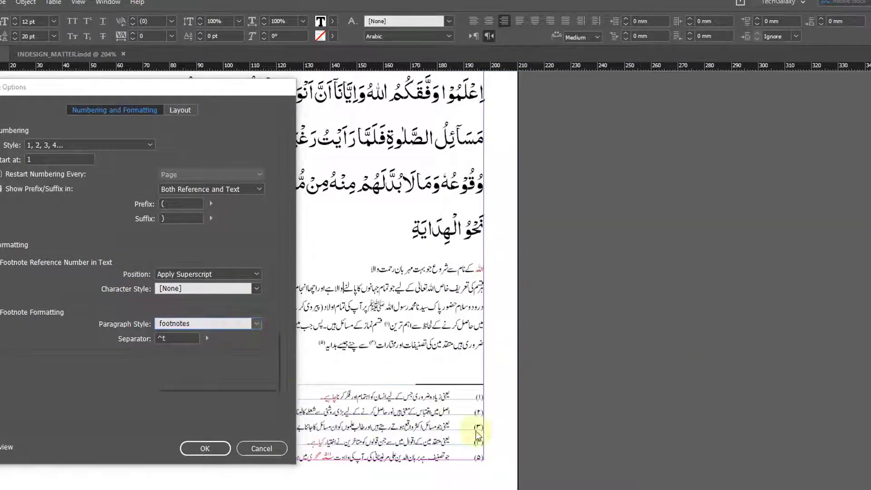
click(257, 324)
click(135, 382)
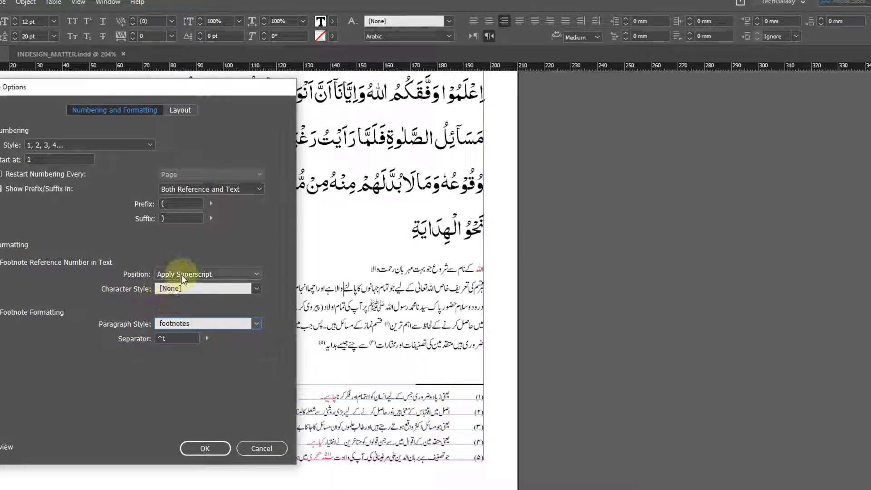
Create a character style named reference with a 12 pt size for the footnote reference numbers in text
click(210, 288)
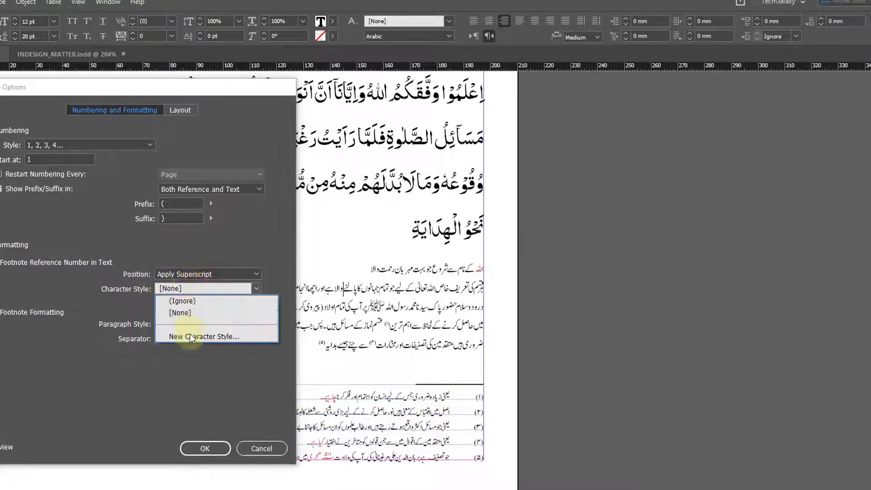
click(194, 334)
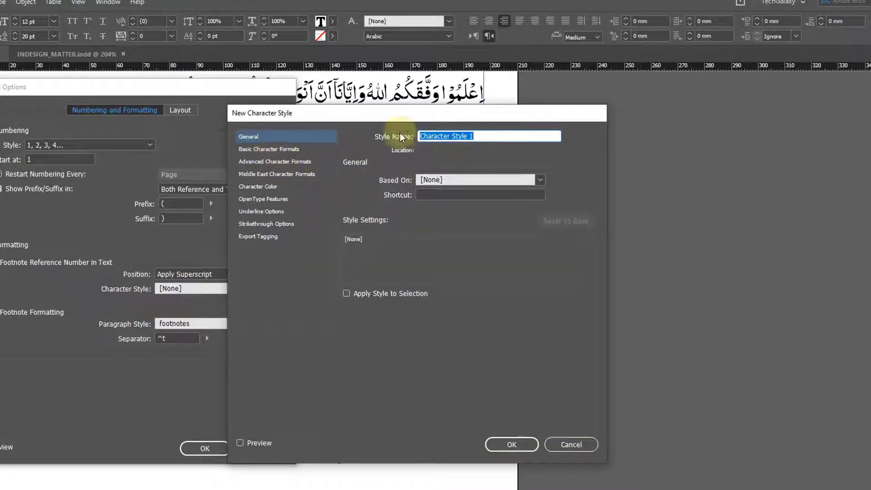
text(reference)
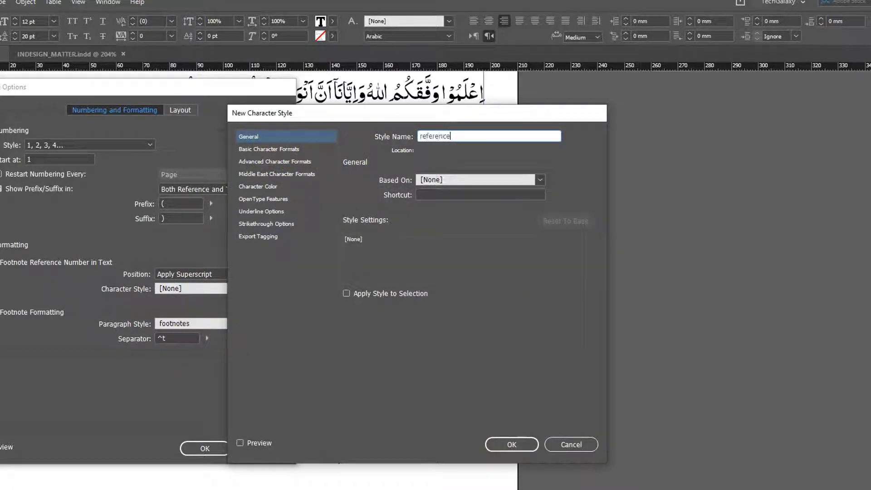
click(255, 149)
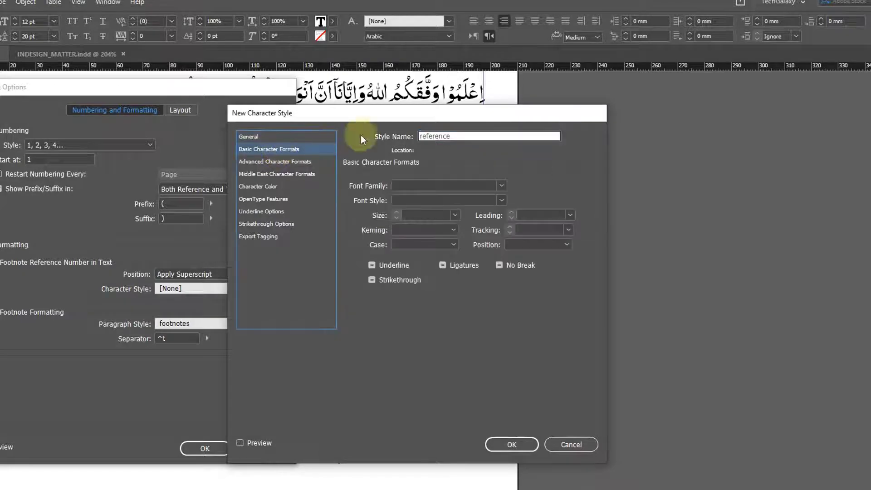
drag(377, 112, 650, 96)
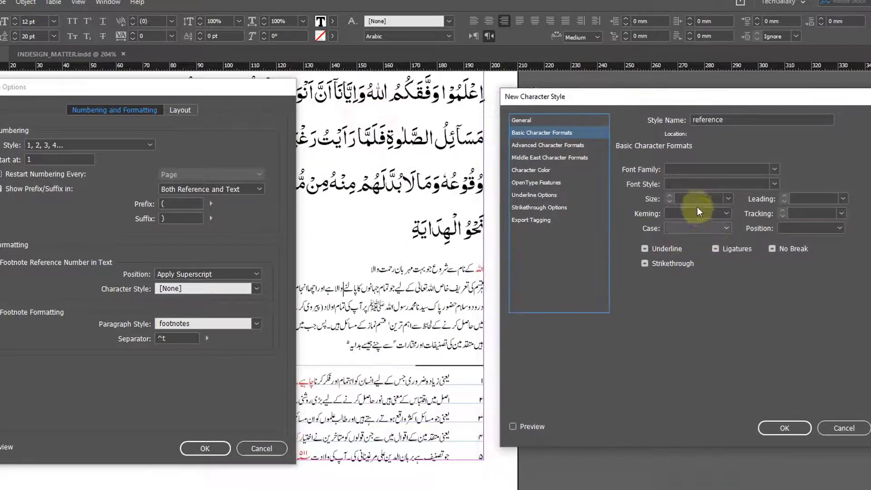
click(724, 198)
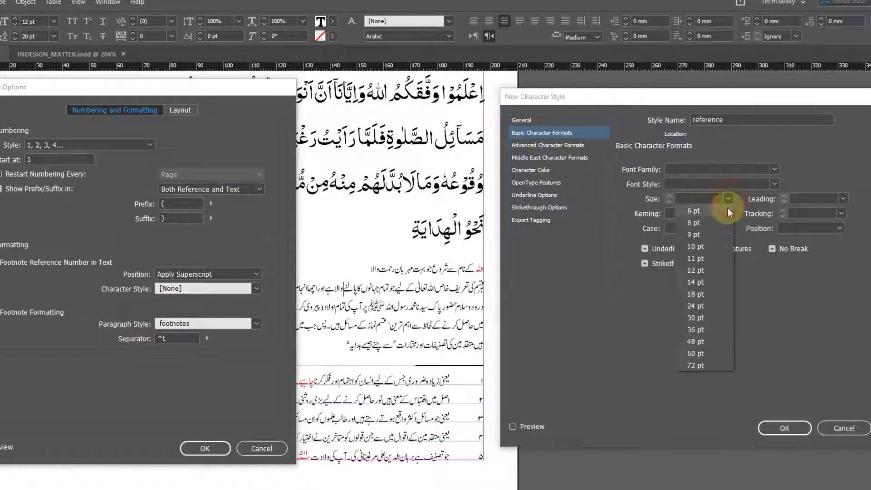
click(703, 271)
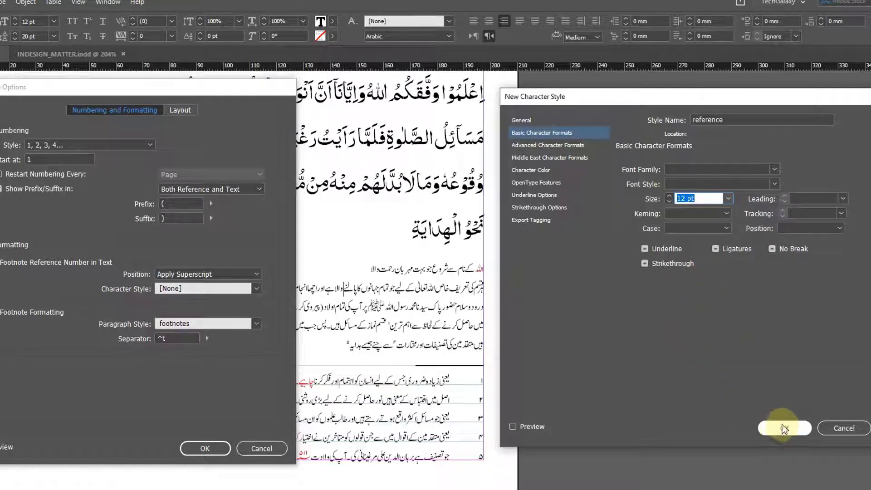
click(512, 426)
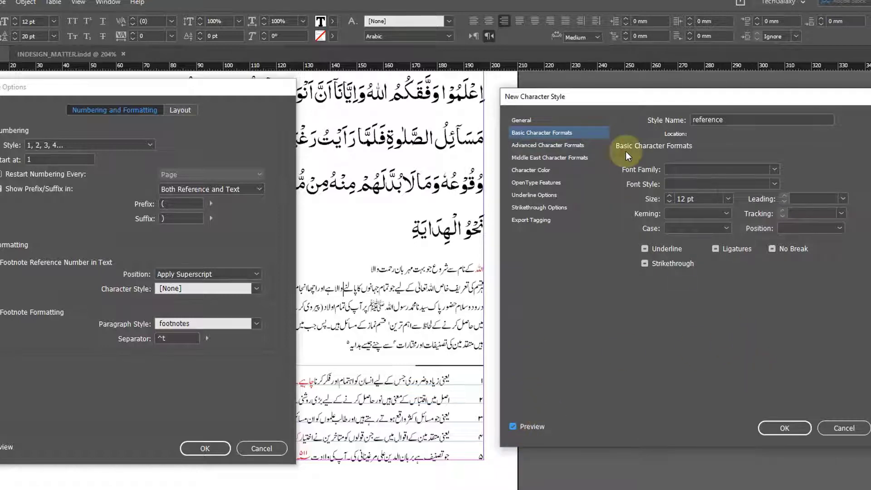
click(784, 428)
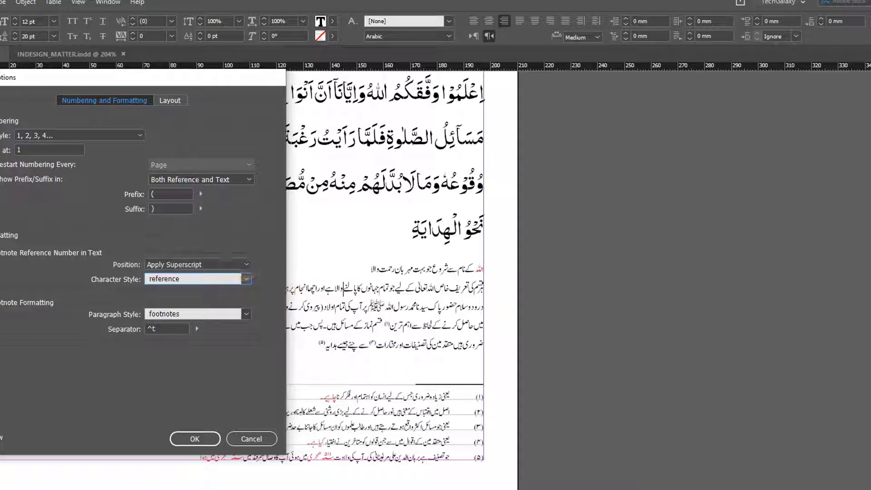
Keep the reference character style for the footnote reference numbers and apply the footnote options
drag(96, 78, 81, 69)
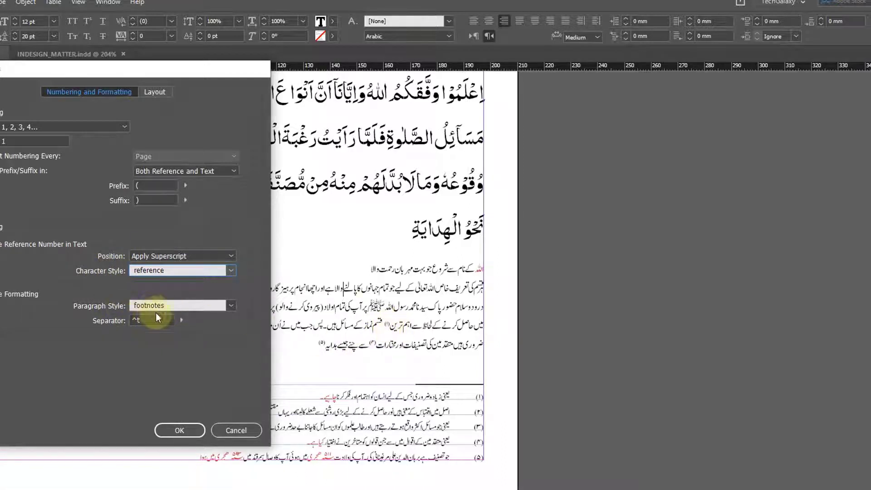
click(230, 271)
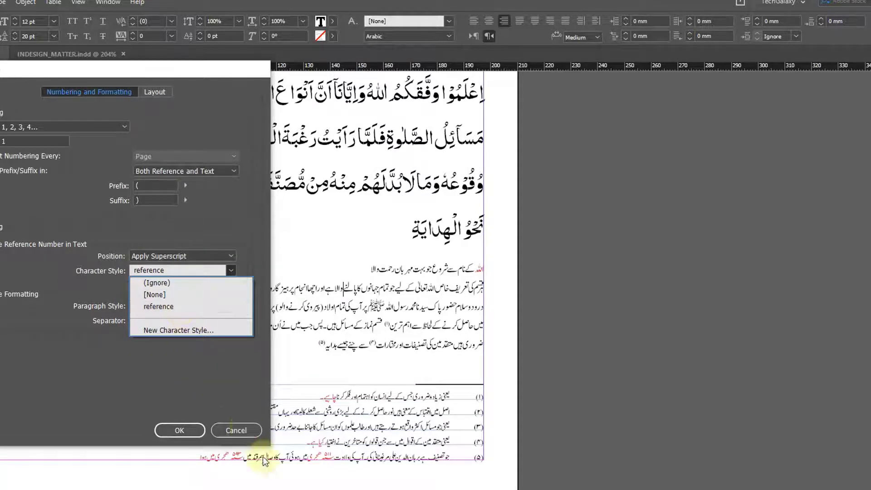
click(178, 306)
click(179, 429)
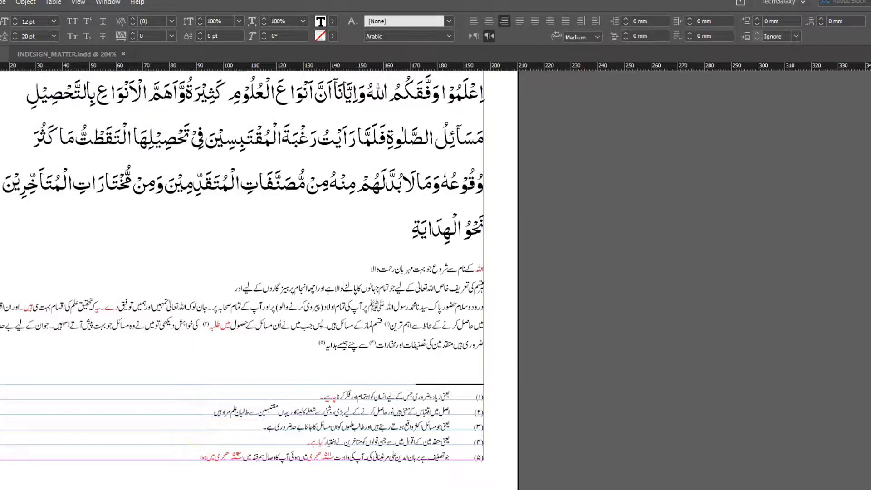
Edit the reference character style and set its character color to the magenta swatch C=0 M=100 Y=0 K=0
click(870, 206)
right_click(845, 142)
click(849, 148)
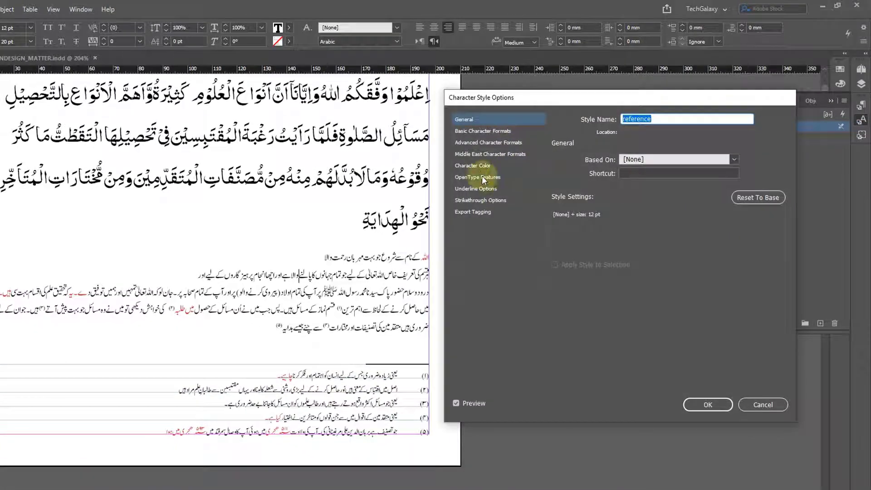
click(474, 165)
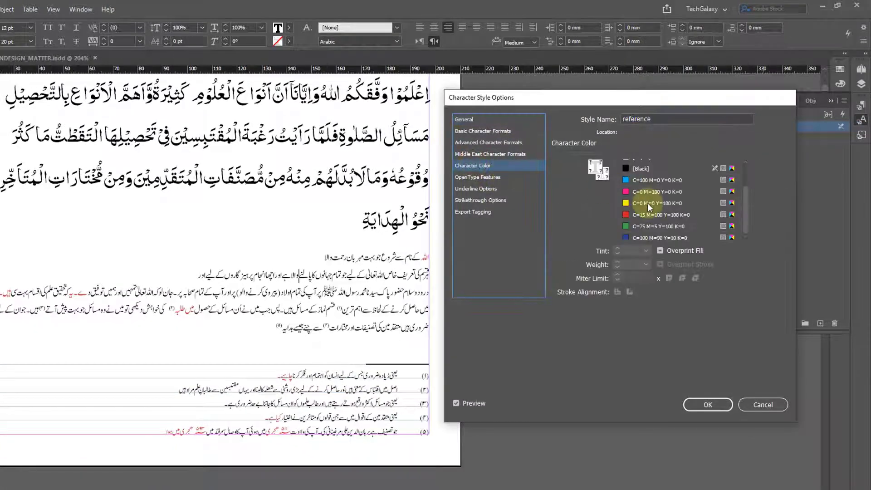
click(640, 192)
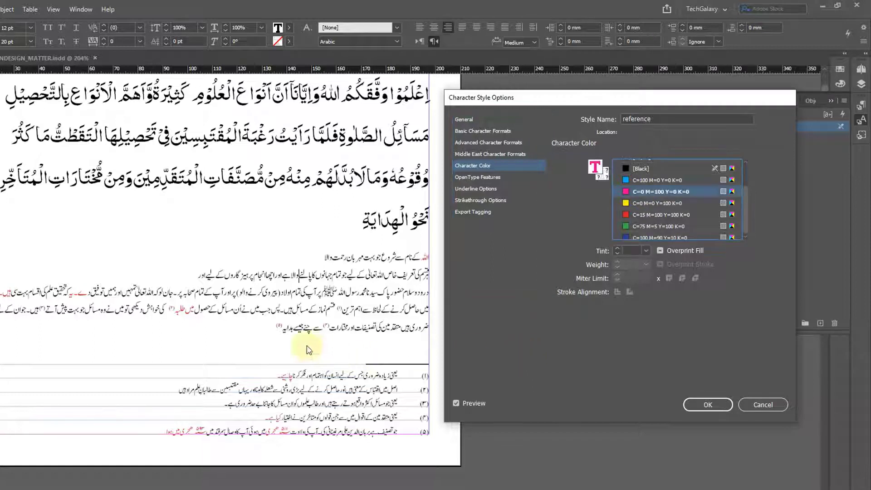
click(703, 406)
Examine the coloured footnote references in the Urdu text on this page and the following page
click(348, 307)
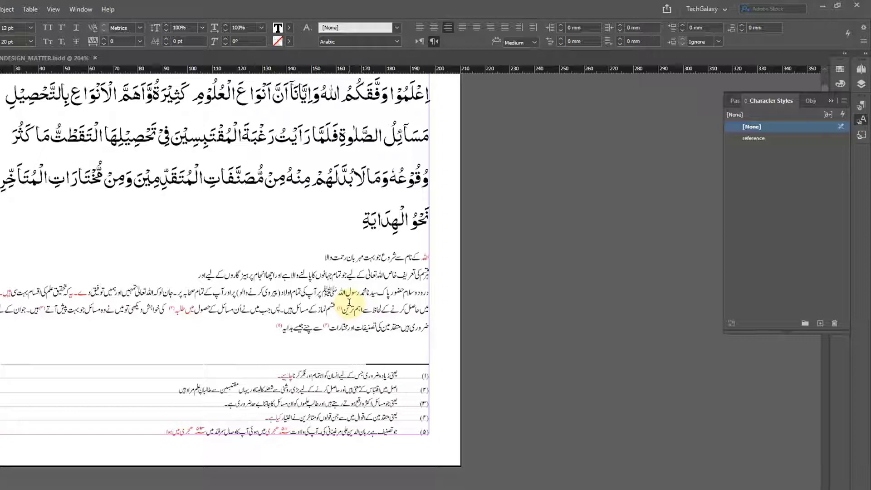
scroll(348, 303, down, 10)
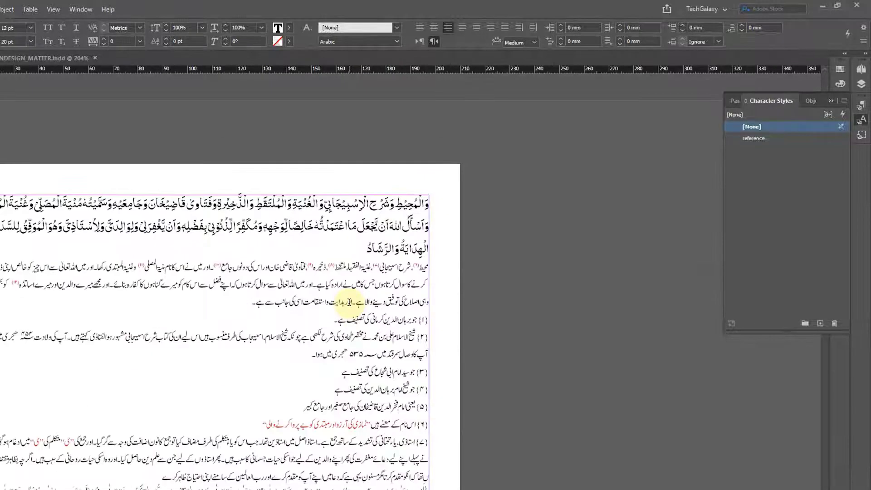
scroll(348, 302, up, 10)
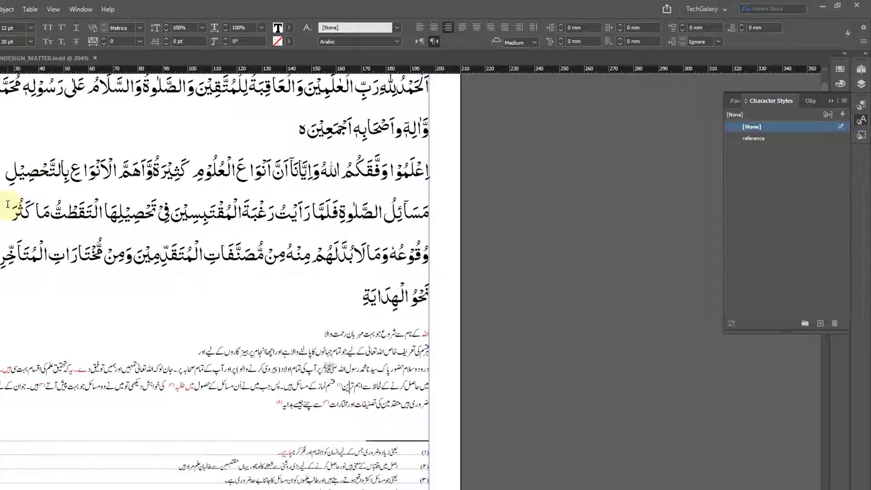
Examine the footnote numbers on the first page against the reference numbers in the text of the following page
scroll(8, 204, down, 1)
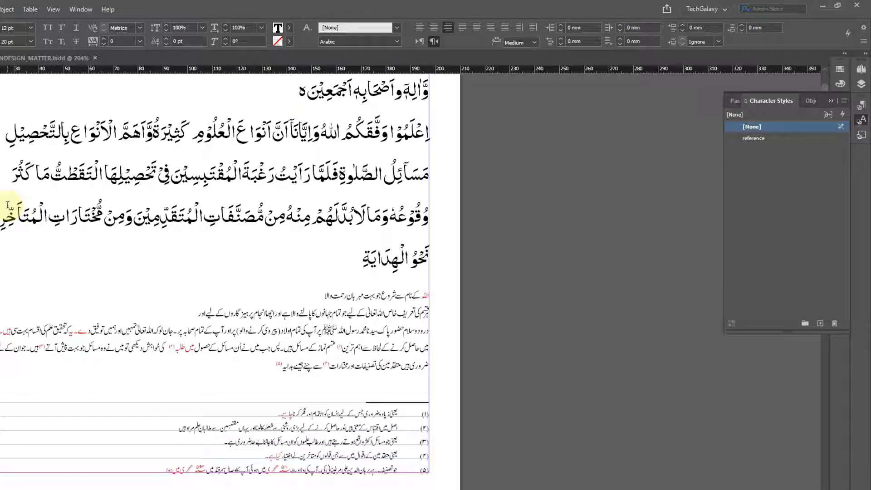
scroll(154, 298, down, 10)
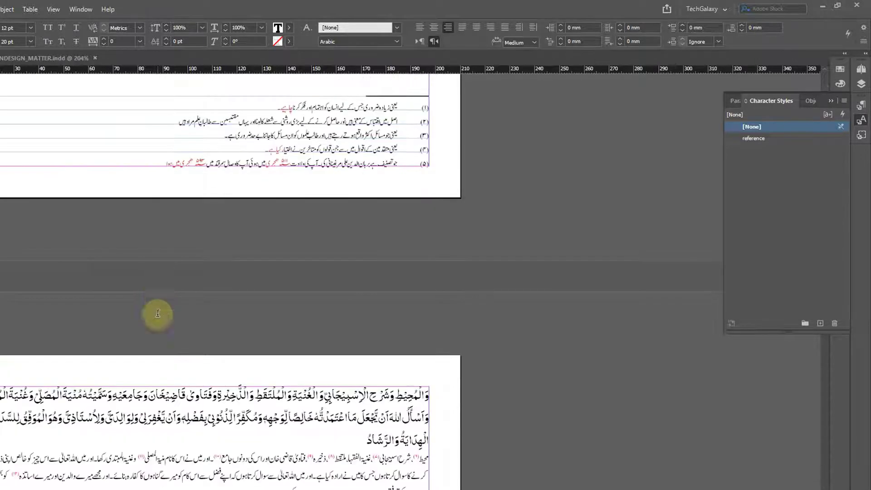
scroll(157, 313, down, 5)
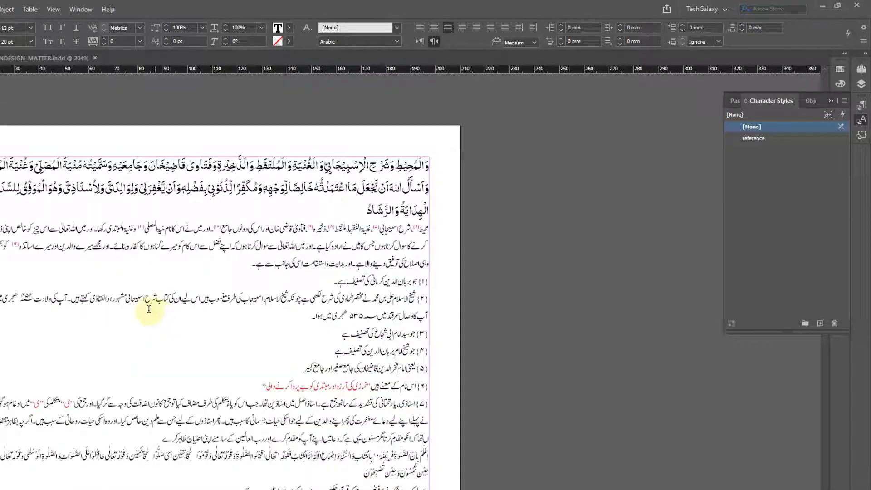
scroll(147, 308, up, 8)
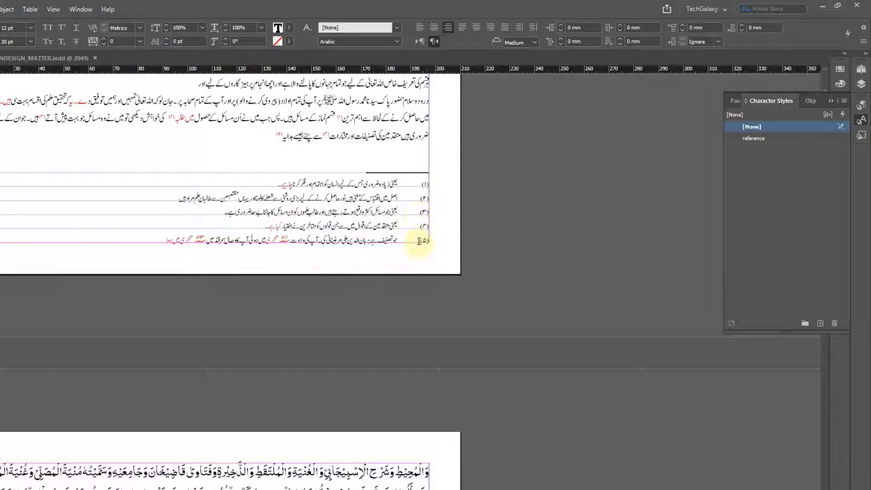
double_click(419, 242)
scroll(421, 295, down, 6)
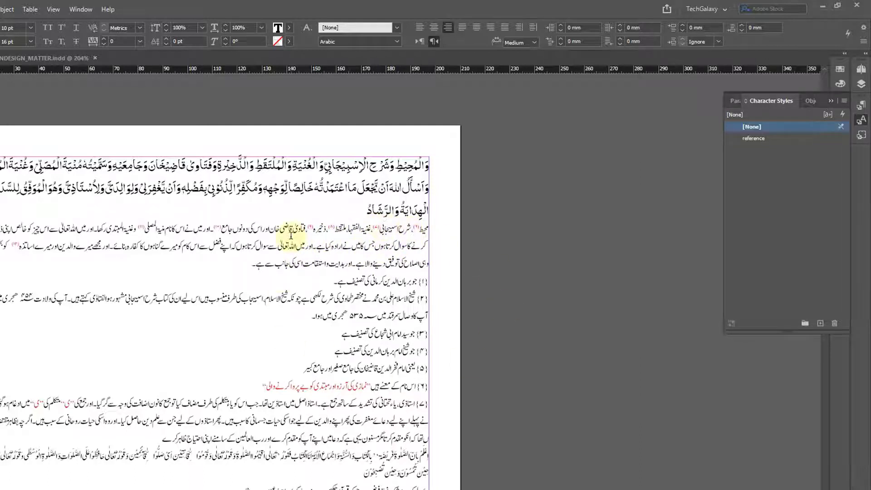
scroll(293, 238, up, 10)
scroll(299, 242, down, 5)
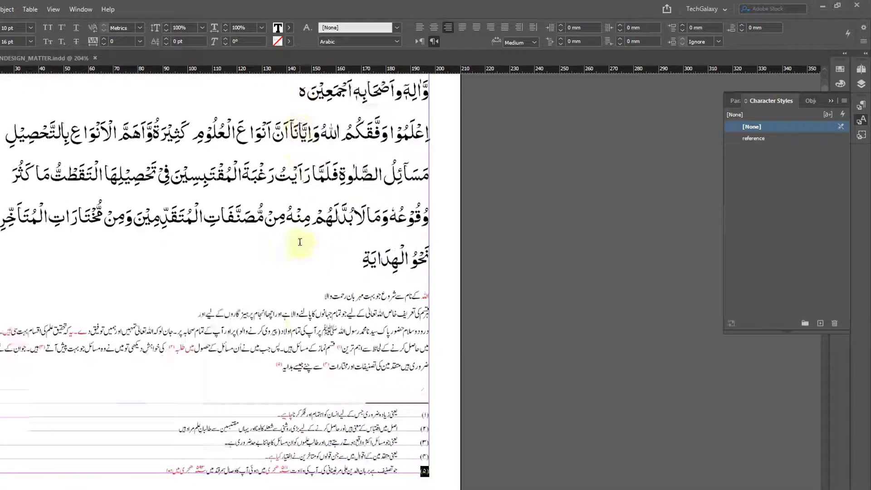
scroll(318, 273, up, 4)
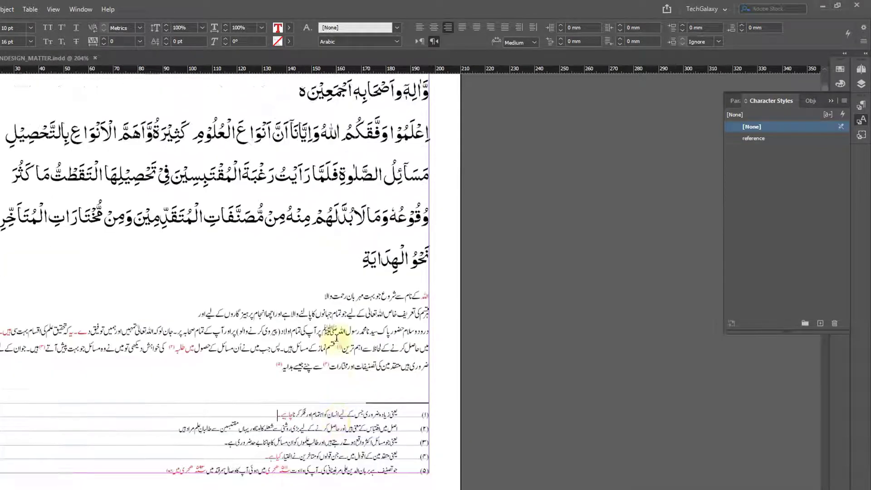
Set the document's footnote numbering to restart on every page and check the references on the second page
click(1, 9)
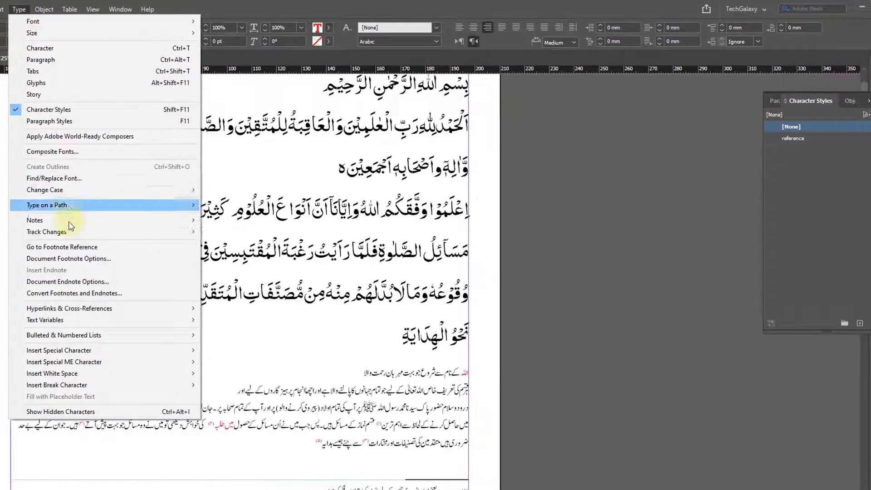
click(47, 258)
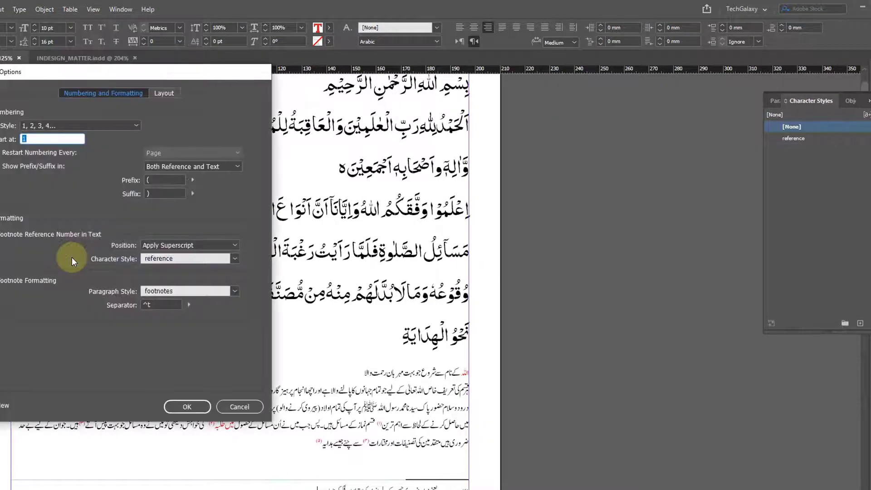
click(34, 151)
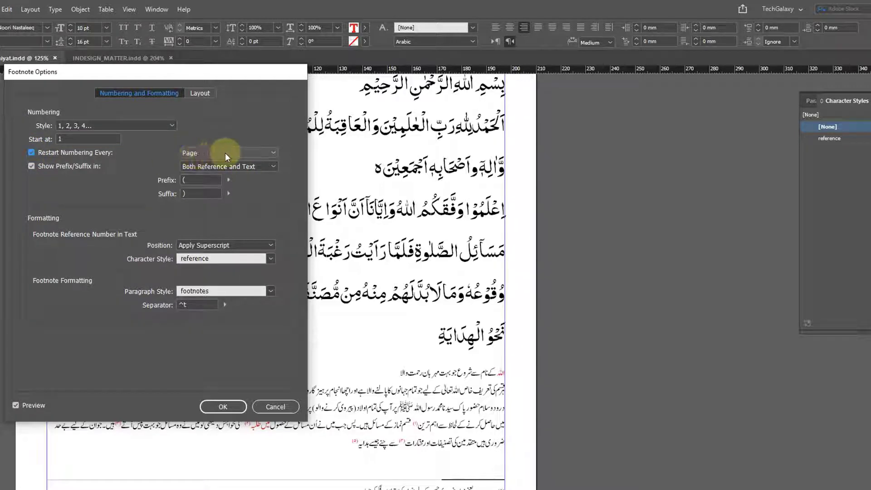
click(234, 408)
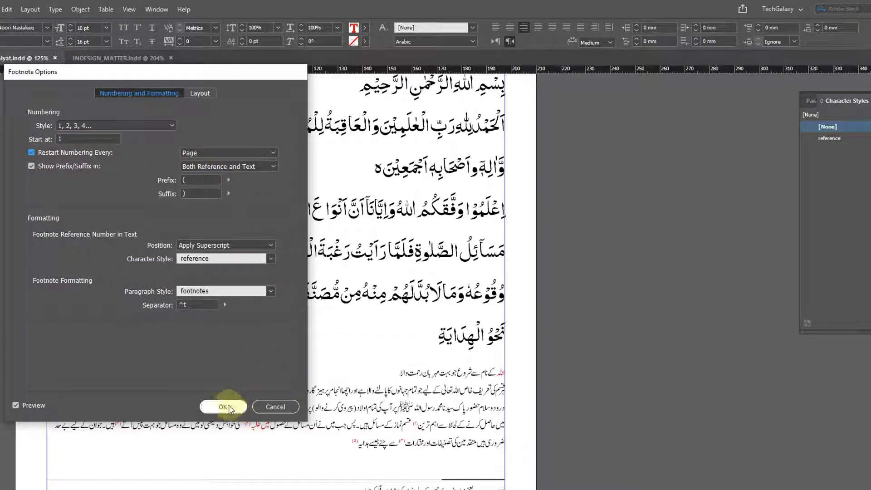
scroll(375, 336, down, 15)
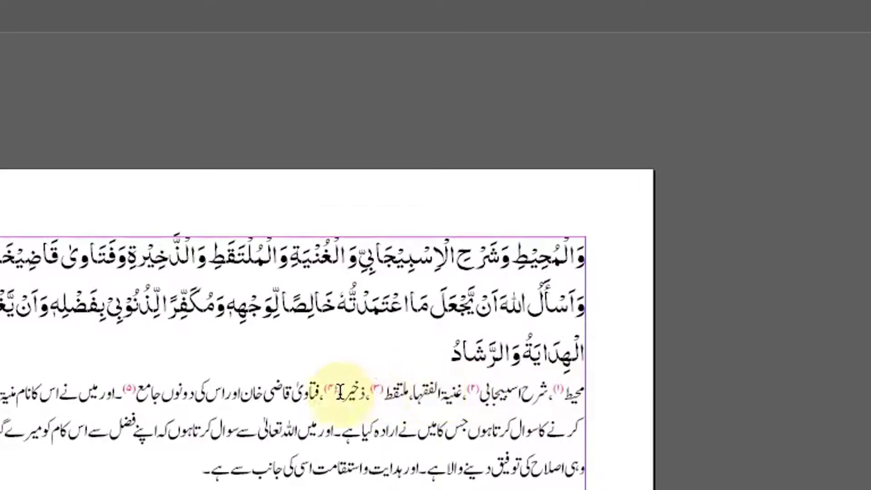
scroll(237, 472, down, 5)
scroll(291, 245, down, 10)
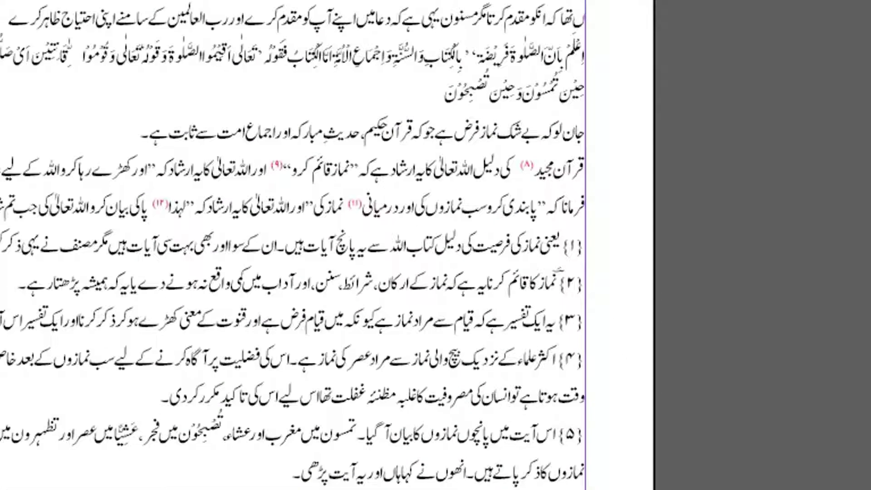
Move the text of bracketed note 1 from the second page's body into the empty footnote 1 below
scroll(634, 467, up, 5)
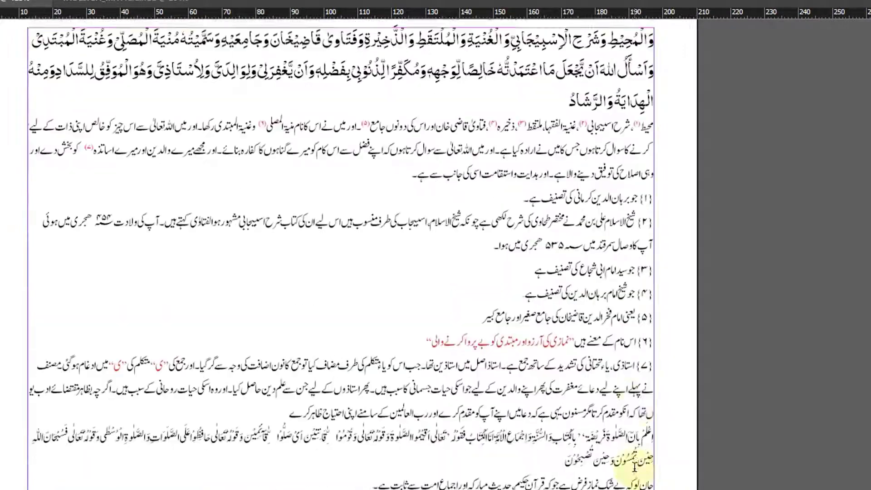
scroll(634, 467, up, 1)
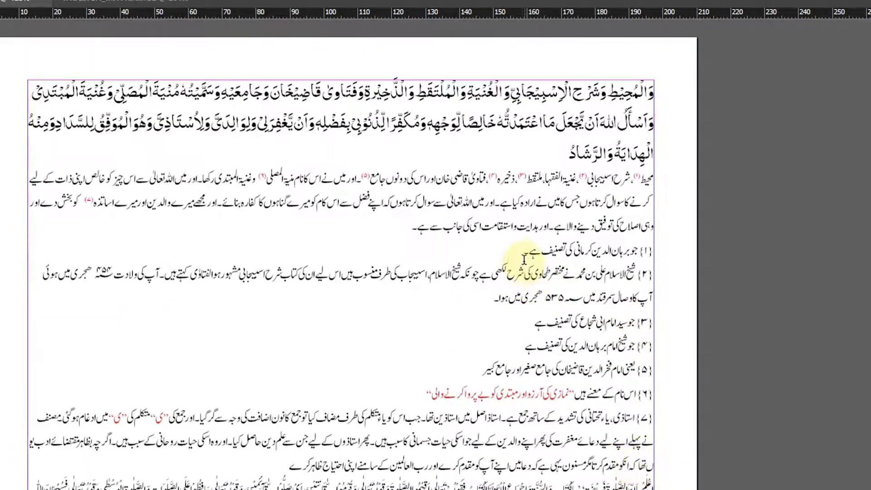
drag(526, 252, 634, 253)
key(ctrl+c)
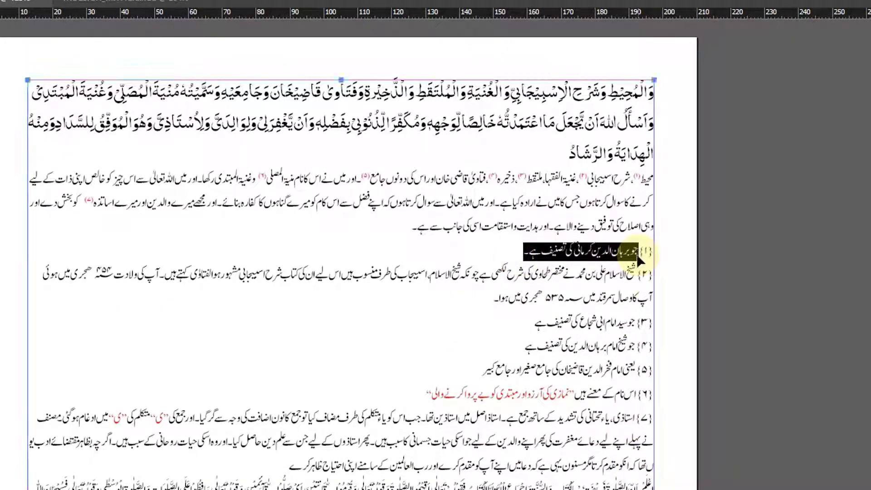
click(653, 282)
scroll(680, 448, down, 8)
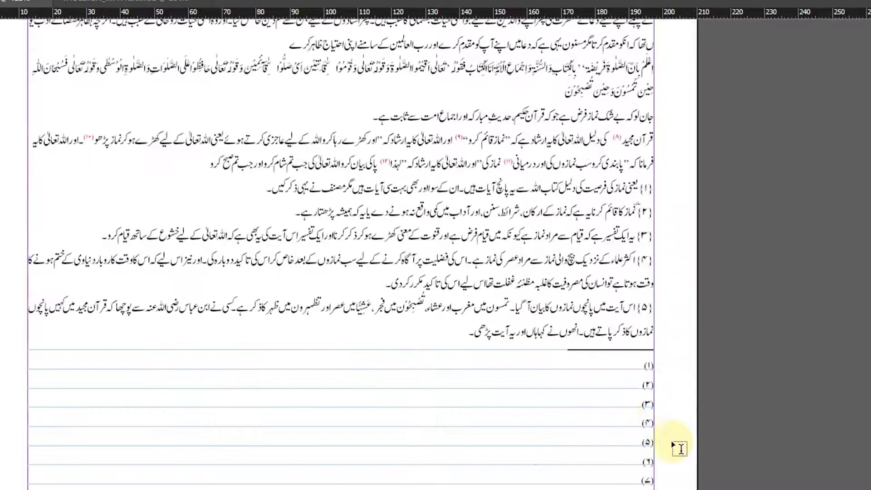
click(618, 356)
key(ctrl+v)
Move the two-line text of bracketed note 2 from the second page's body into the empty footnote 2
scroll(589, 195, up, 7)
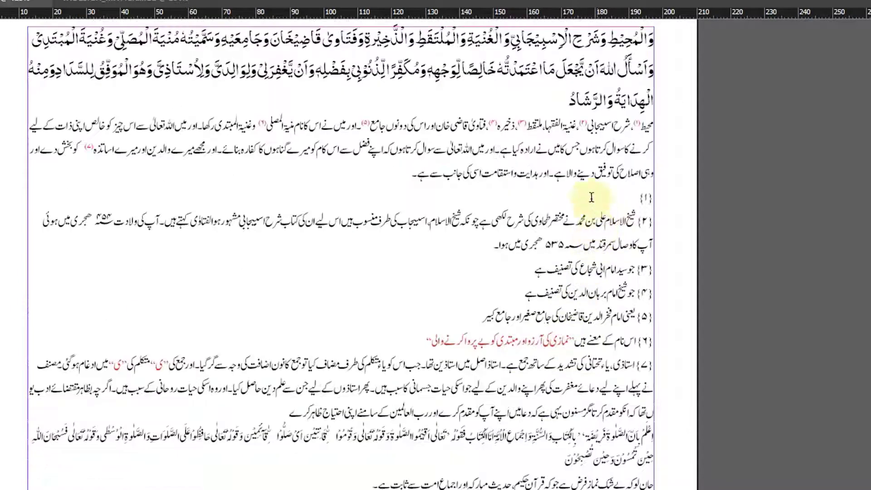
drag(475, 243, 638, 221)
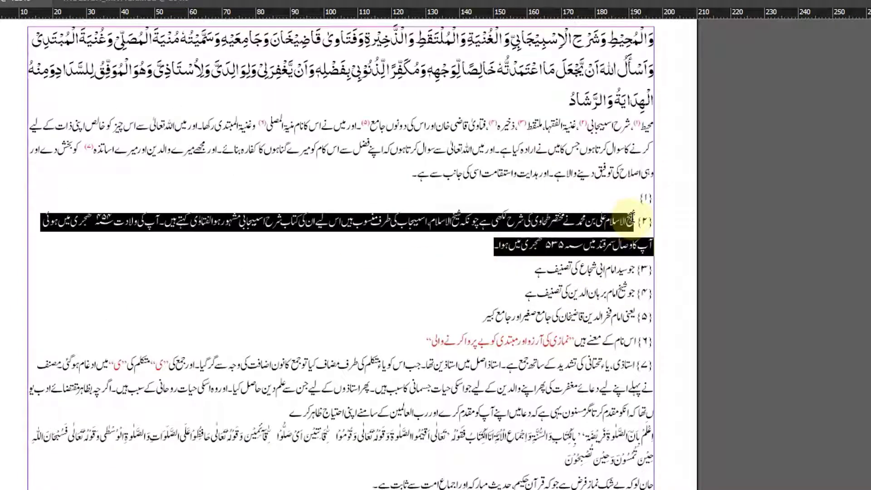
scroll(626, 290, down, 7)
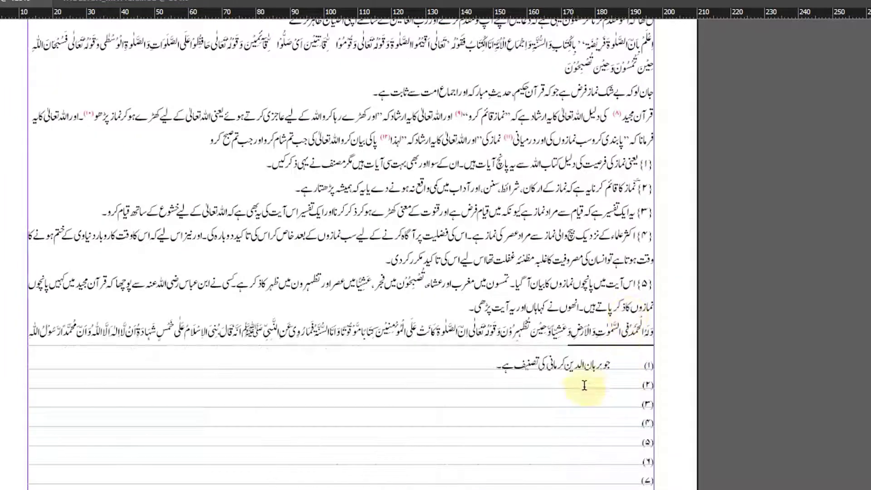
click(596, 384)
text(خ الاسلام علی بن محمد نے مختصر طحاوی کی شرح لکھی ہے چونکہ شیخ الاسلام اسبیجاب کی طرف منسوب ہیں اس لیے ان کی کتاب شرح اسبیجابی مشہور ہوالفتاوی کہتے ہیں۔ آپ کی ولادت سنہ ۴۵۴ ھجری میں ہوئی آپ کا وصال سمرقند میں سنہ ۵۳۵ ھجری میں ہوا۔)
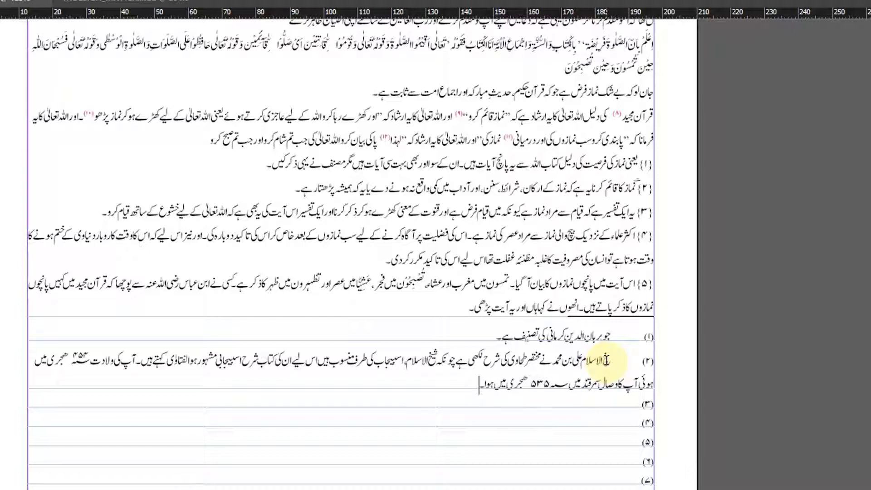
scroll(607, 361, up, 10)
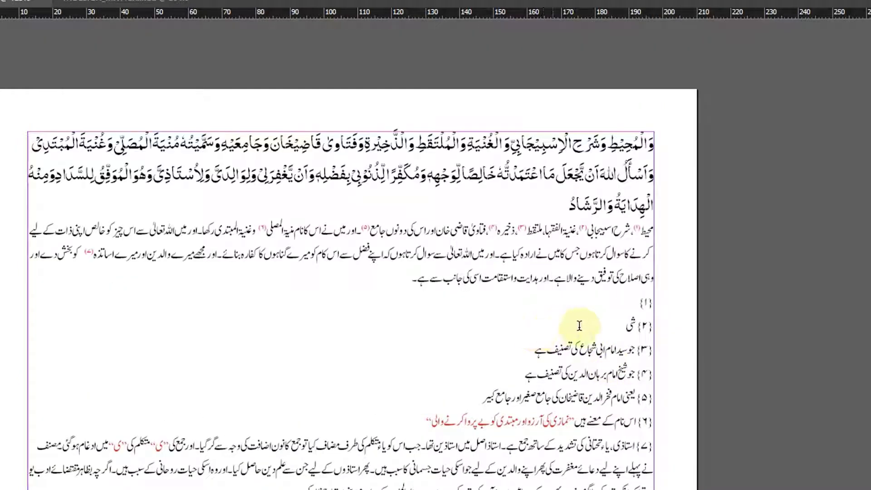
drag(526, 353, 634, 348)
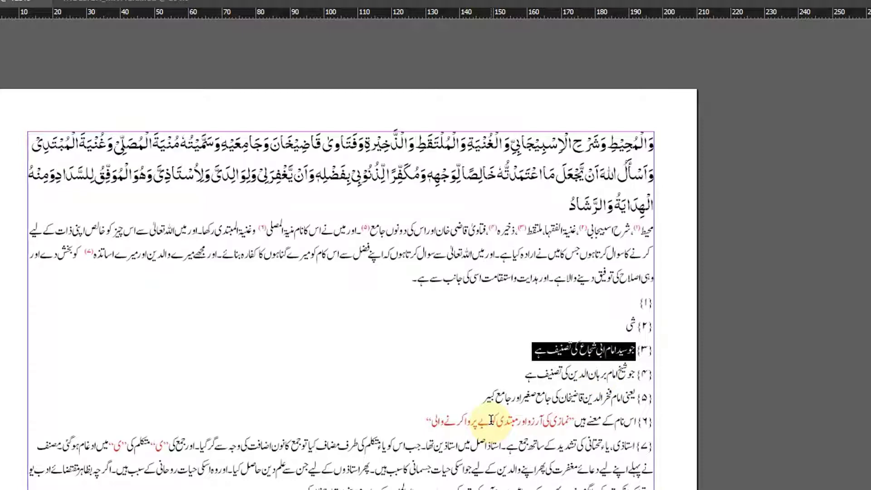
key(Escape)
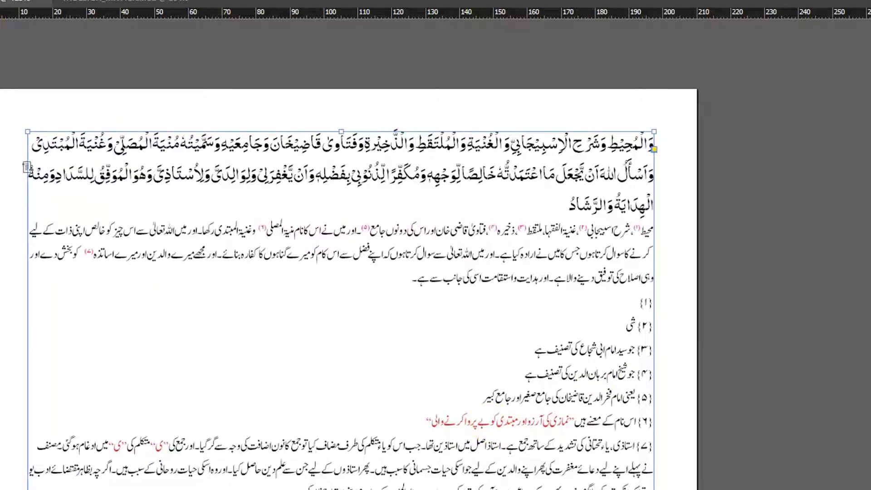
Start a new character style named new reference and set its size to 12 pt
click(831, 46)
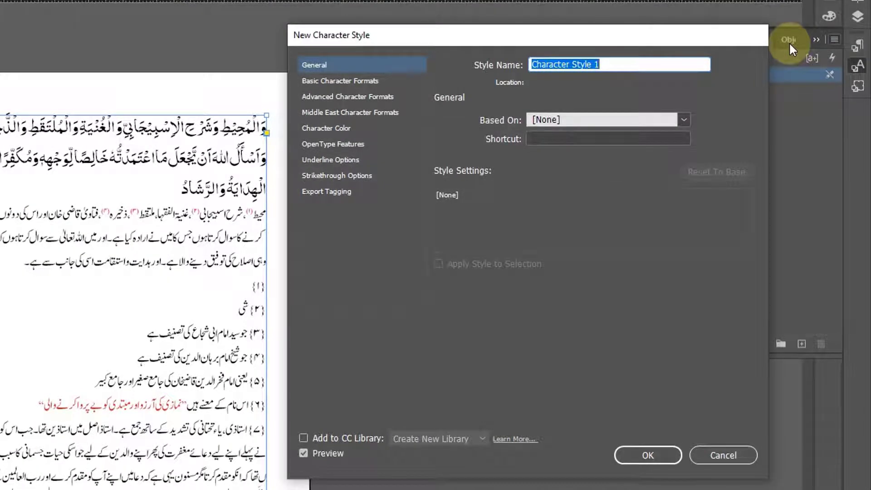
text(new r)
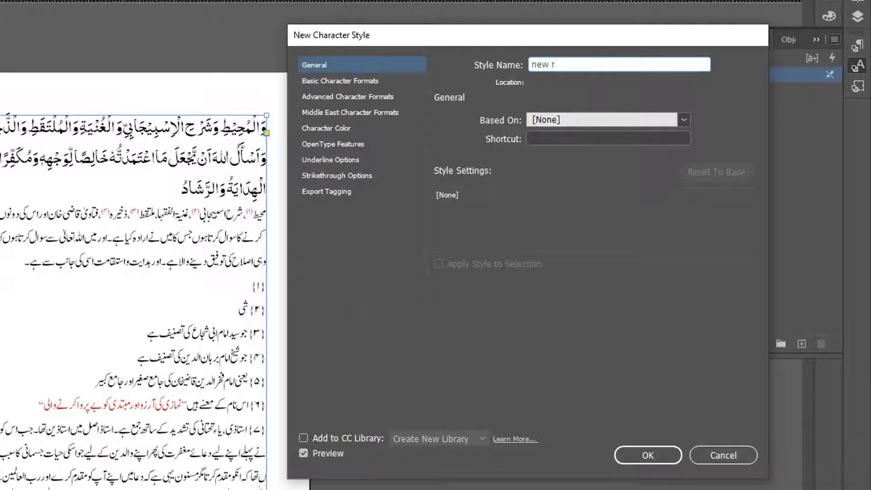
text(eference)
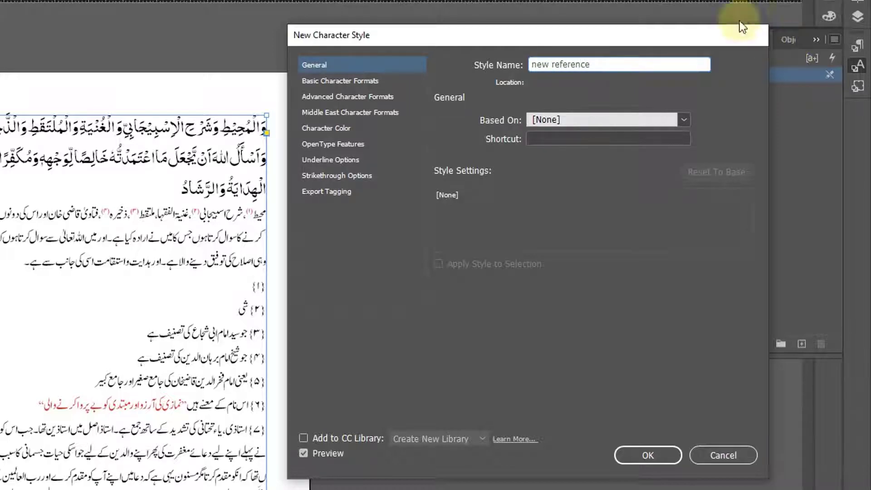
click(379, 82)
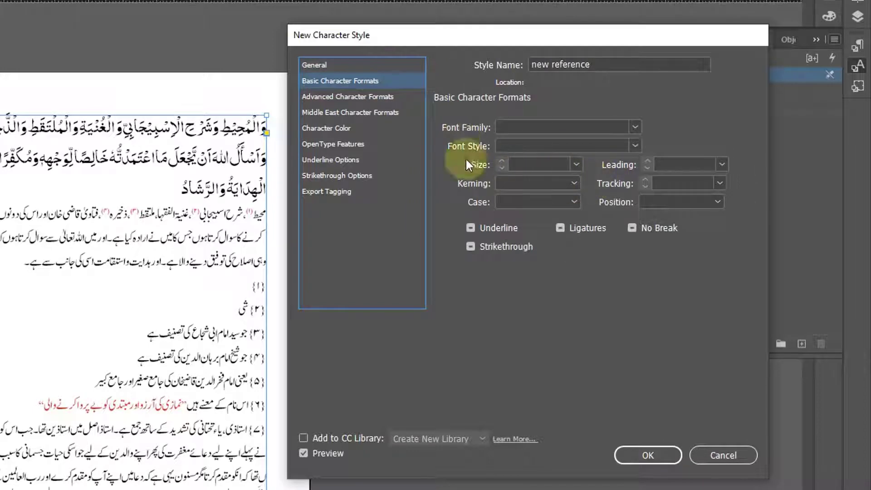
click(360, 96)
click(353, 81)
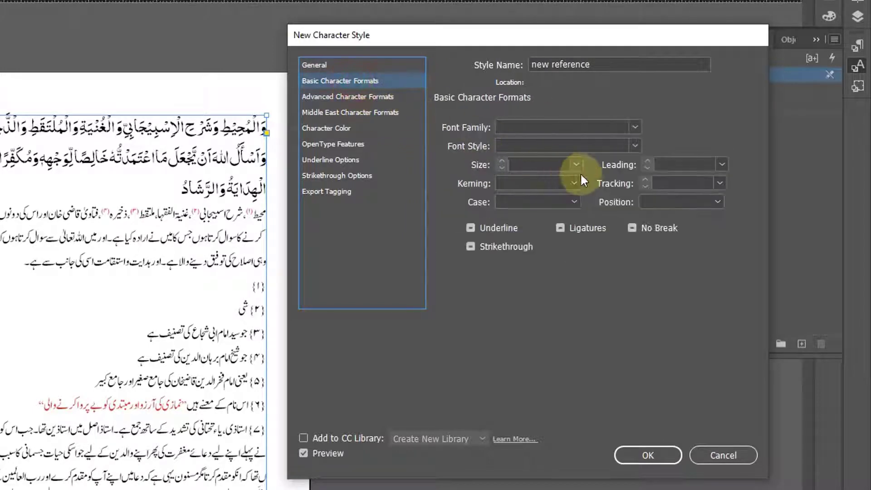
click(576, 163)
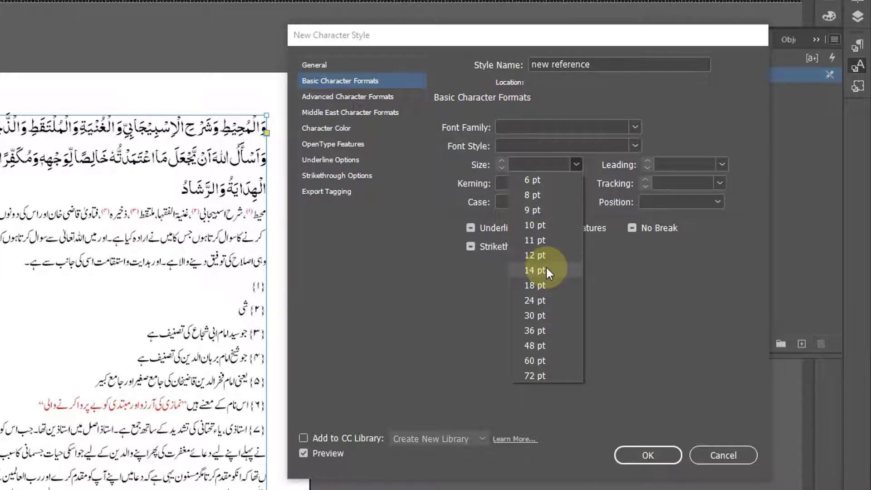
click(537, 255)
Set the new reference style's horizontal scale and vertical scale to 80% in the advanced character formats
click(356, 97)
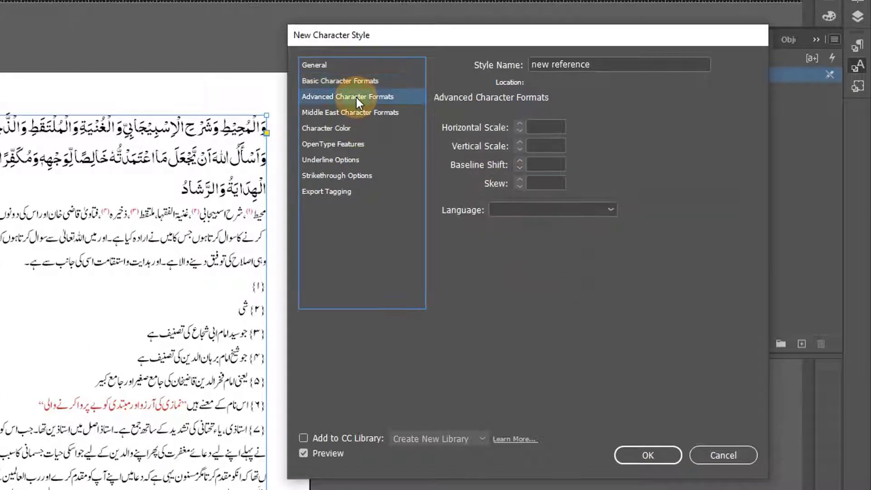
click(547, 126)
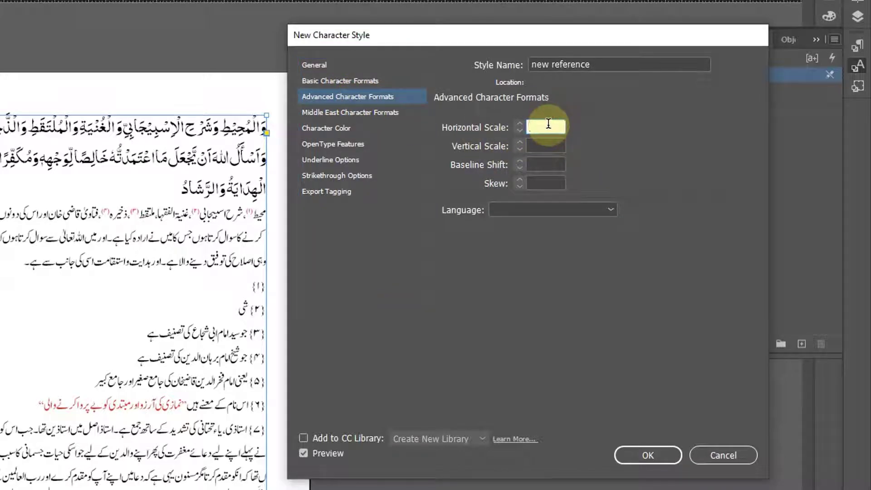
text(70)
key(BackSpace)
key(BackSpace)
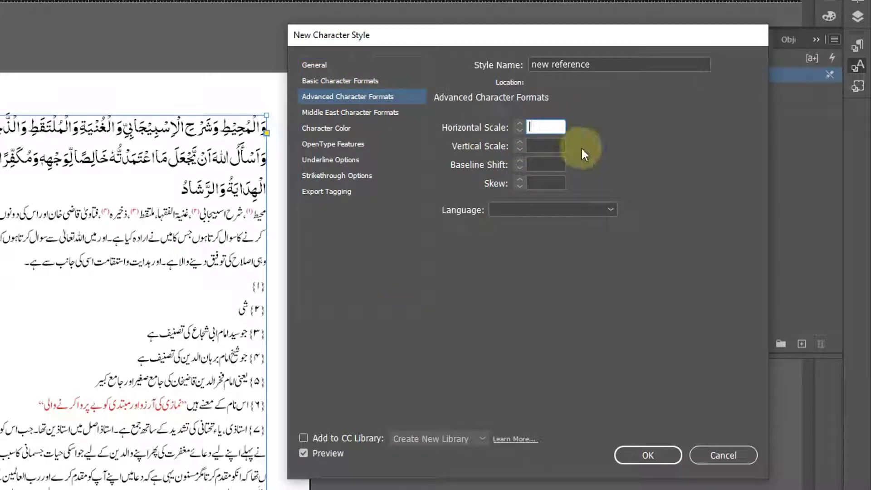
text(80)
click(550, 147)
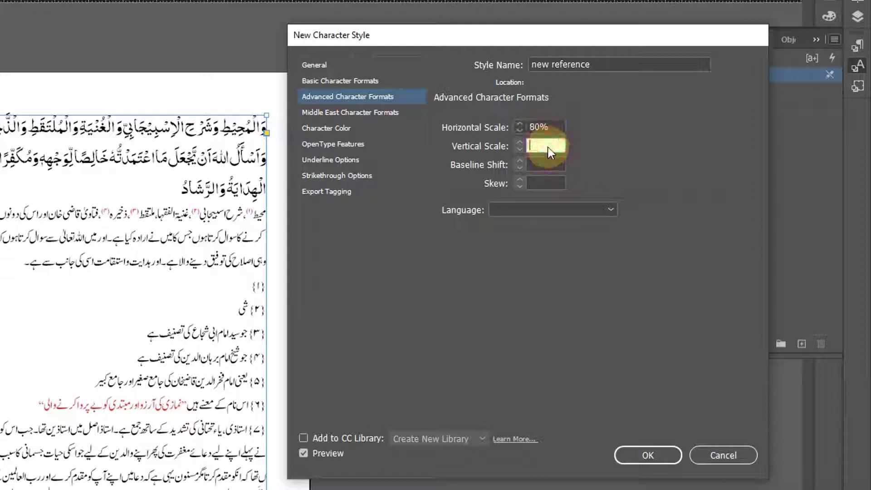
text(80)
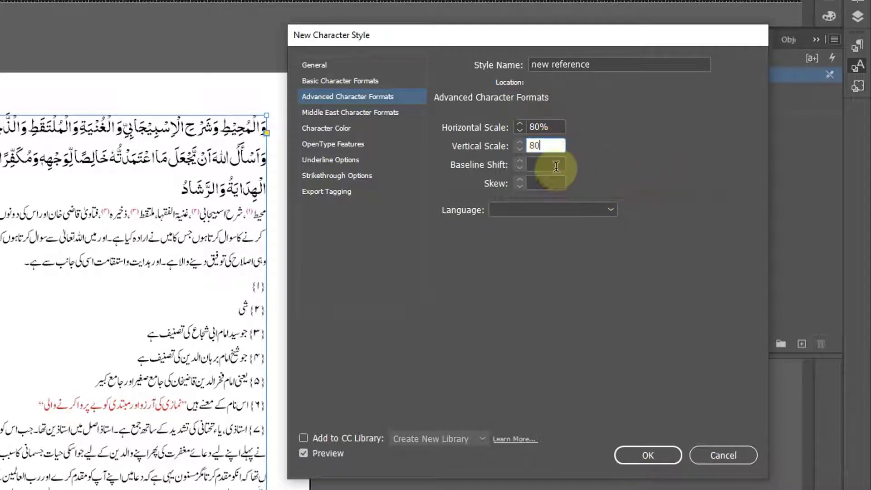
Give the new reference character style a red fill color and save the style
key(Tab)
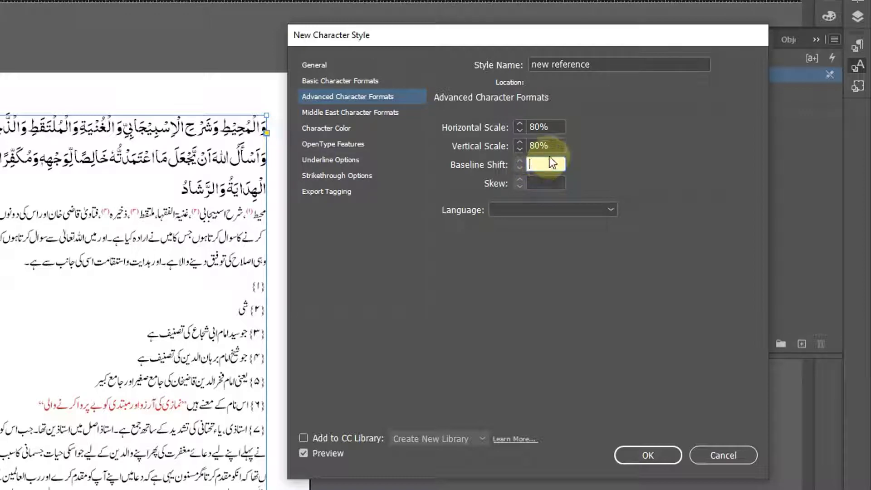
click(326, 128)
click(551, 198)
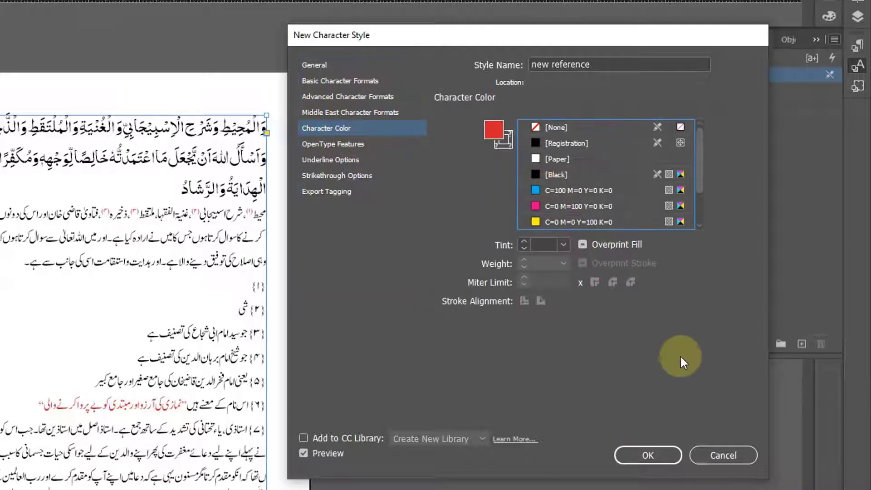
click(649, 455)
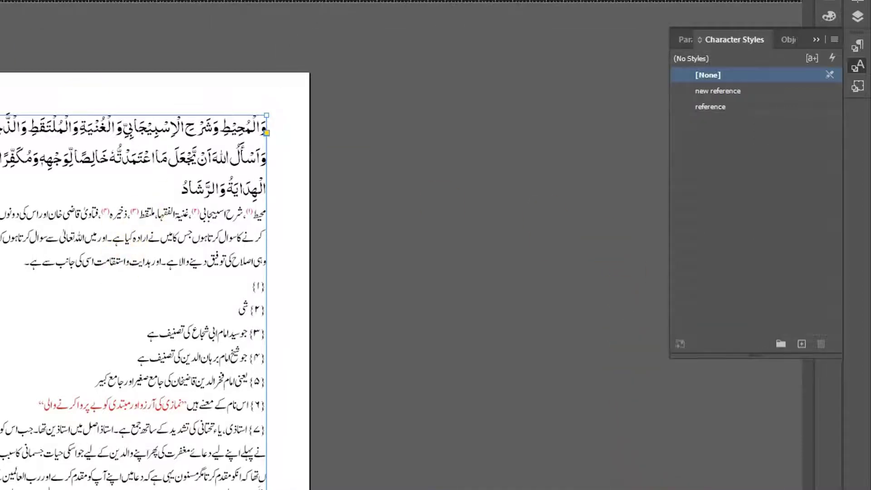
Assign the new reference character style to the in-text footnote reference numbers in the document footnote options
click(32, 10)
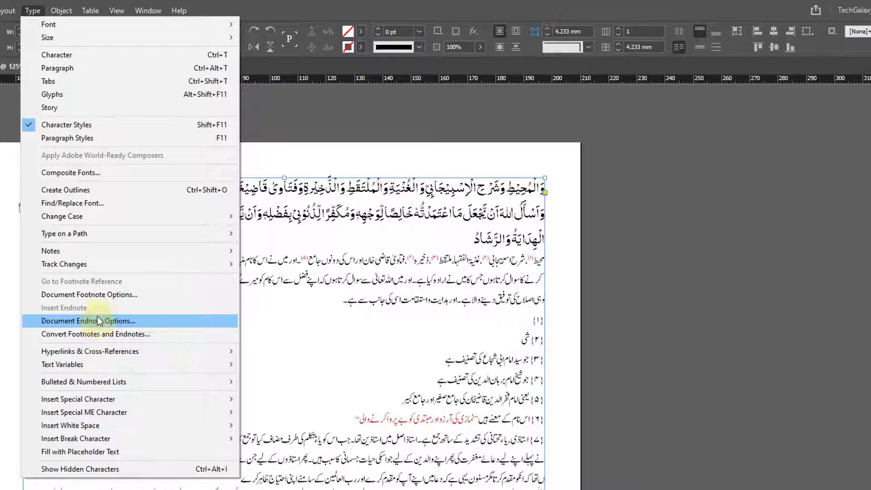
click(91, 294)
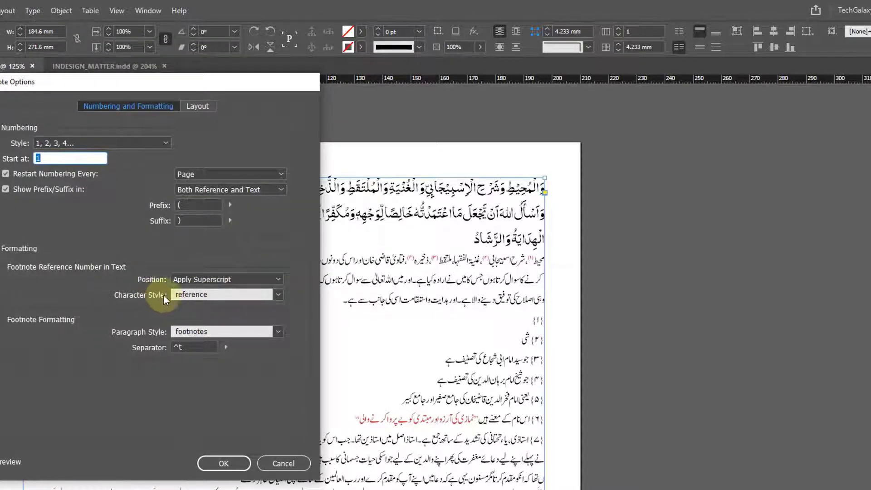
click(199, 295)
click(210, 343)
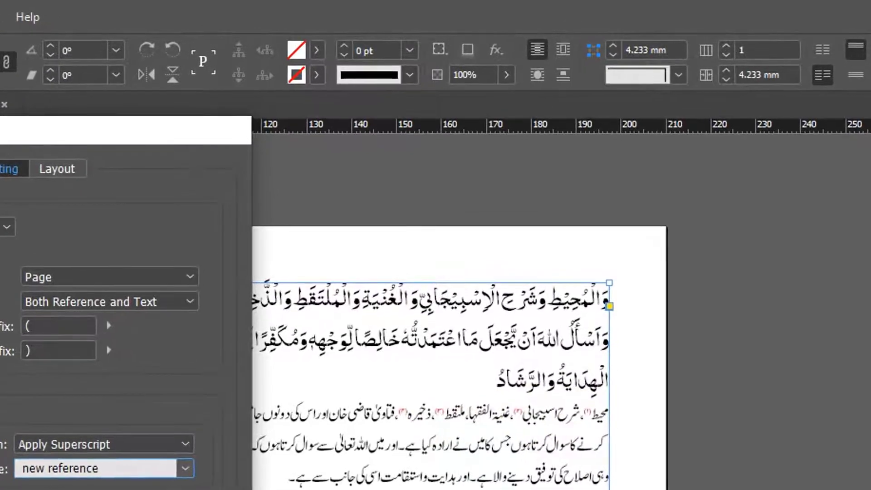
key(Return)
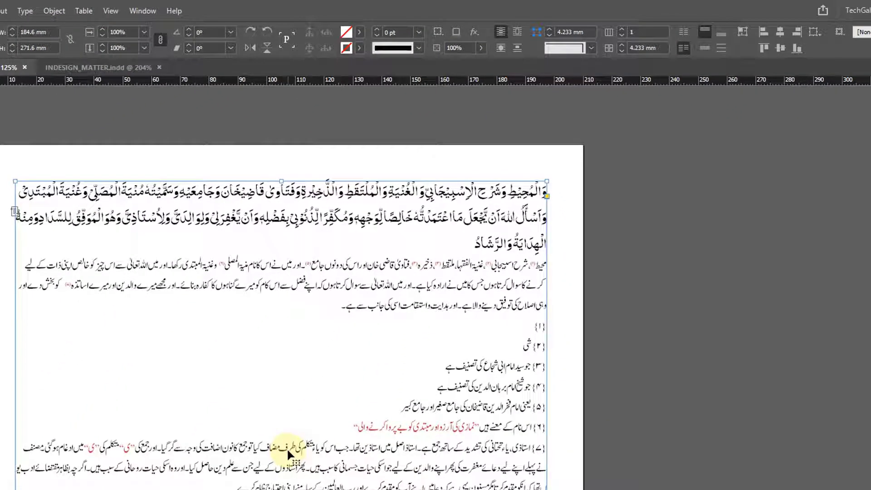
Edit the new reference character style and set its size to 18 pt
right_click(826, 160)
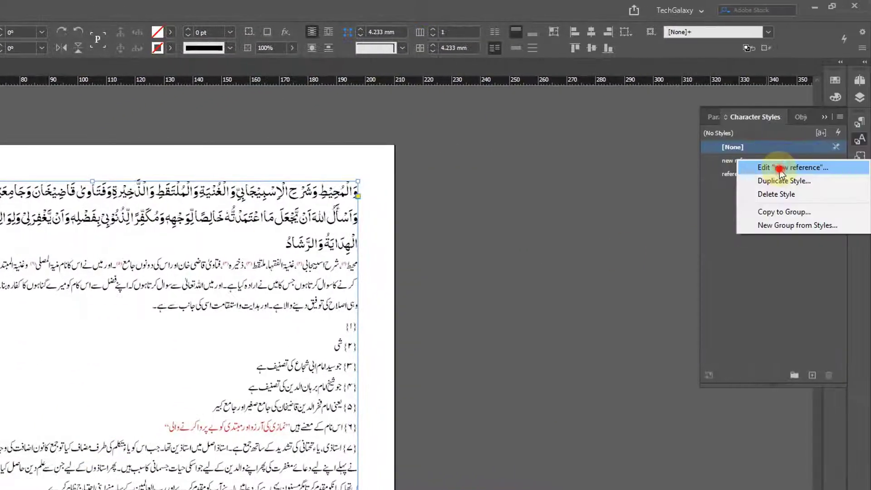
click(780, 168)
click(429, 152)
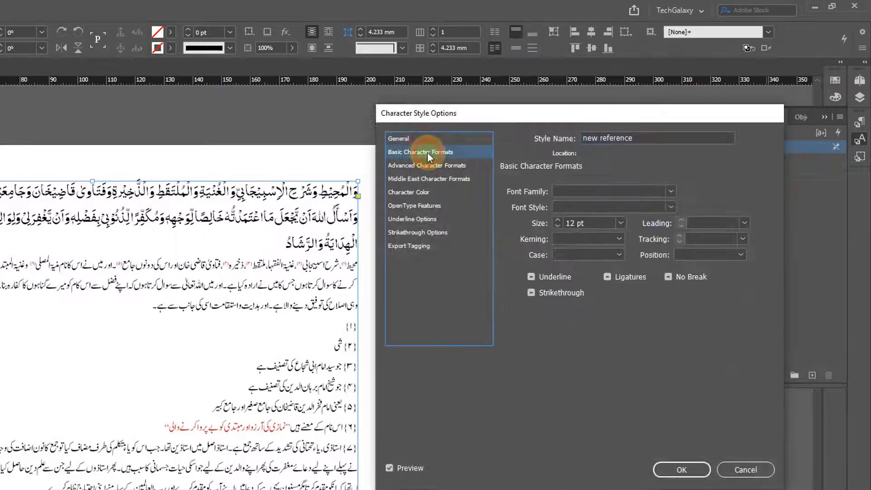
click(620, 223)
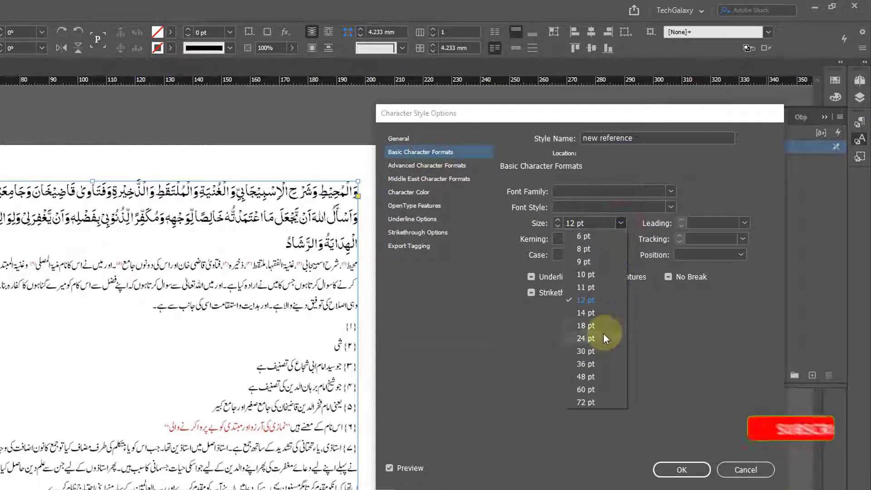
click(585, 325)
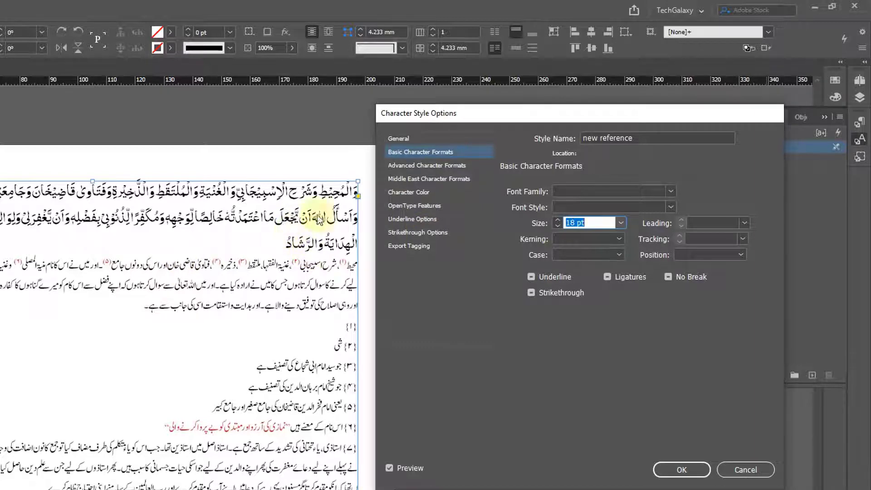
Set the new reference style's horizontal scale and vertical scale to 85%
click(403, 165)
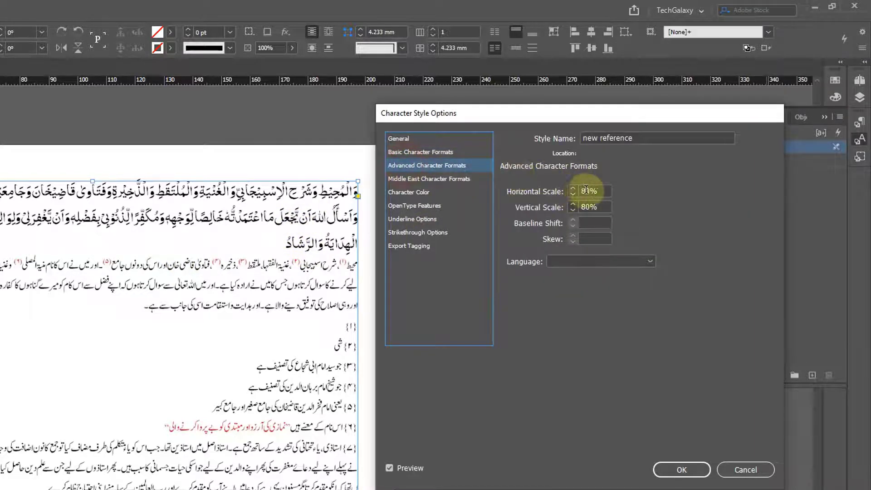
double_click(585, 190)
text(85)
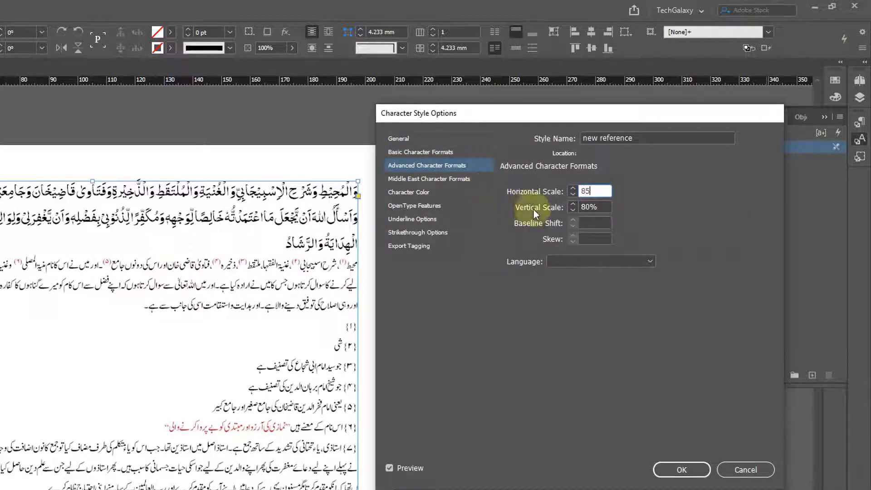
key(Tab)
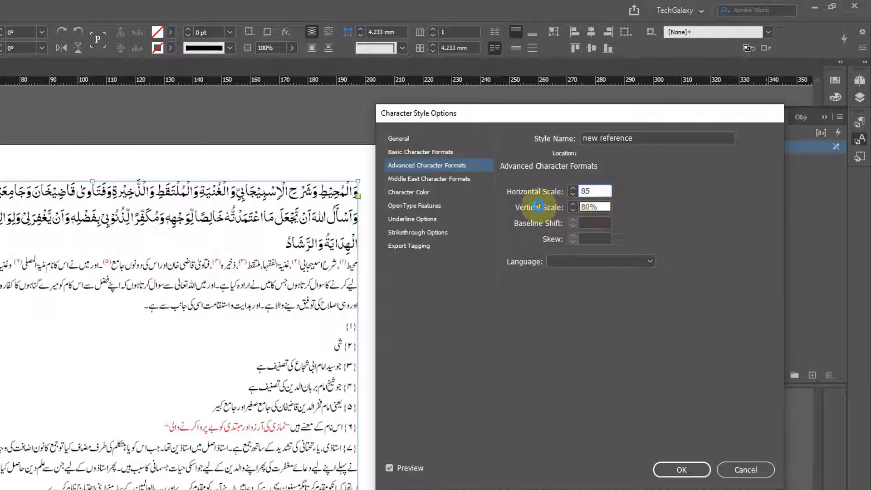
text(85)
key(Tab)
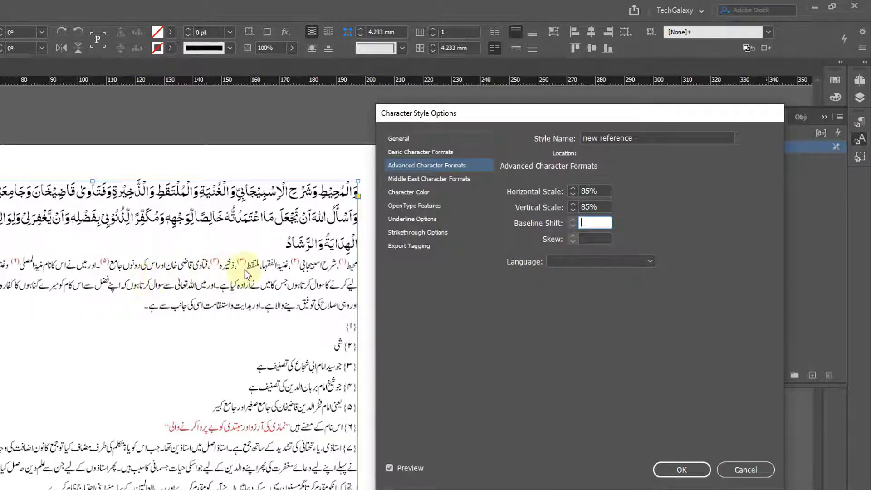
Set the new reference style's baseline shift to 2 pt and save the style changes
click(404, 154)
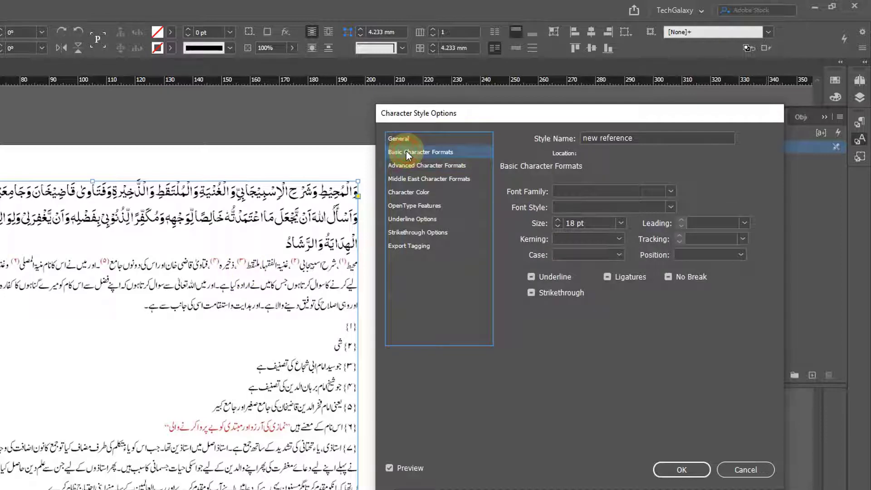
click(406, 166)
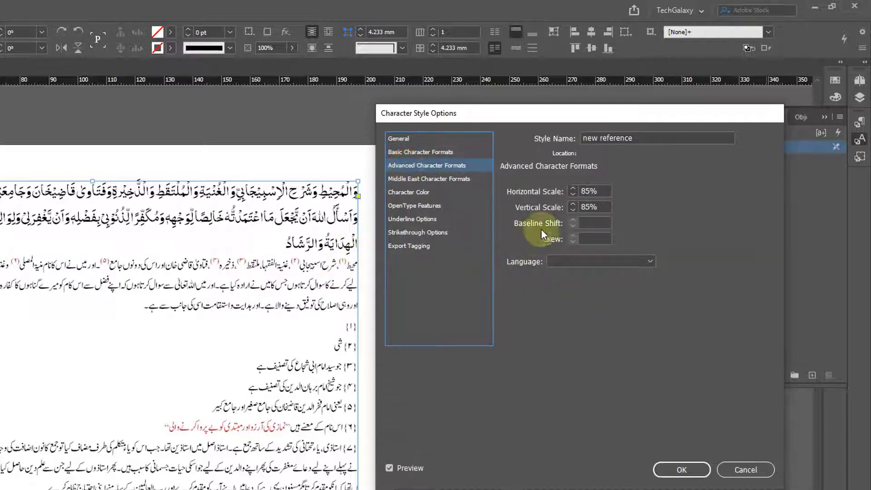
click(594, 224)
text(2)
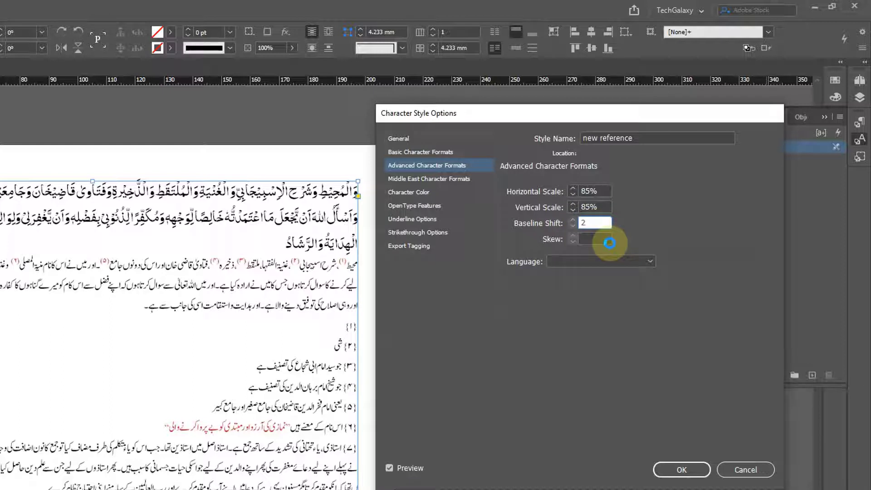
click(600, 239)
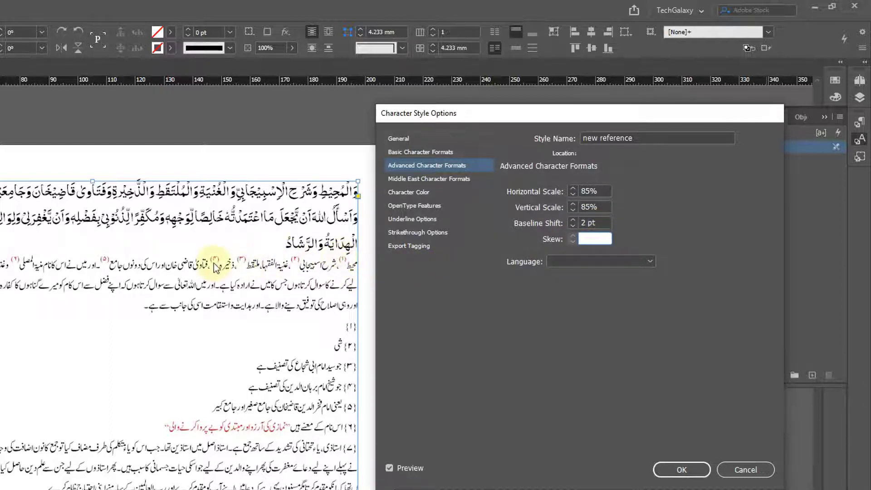
click(671, 469)
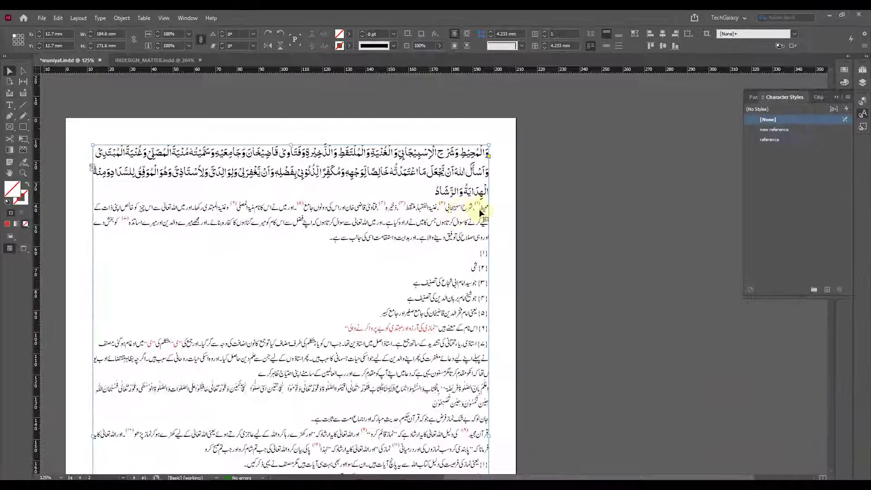